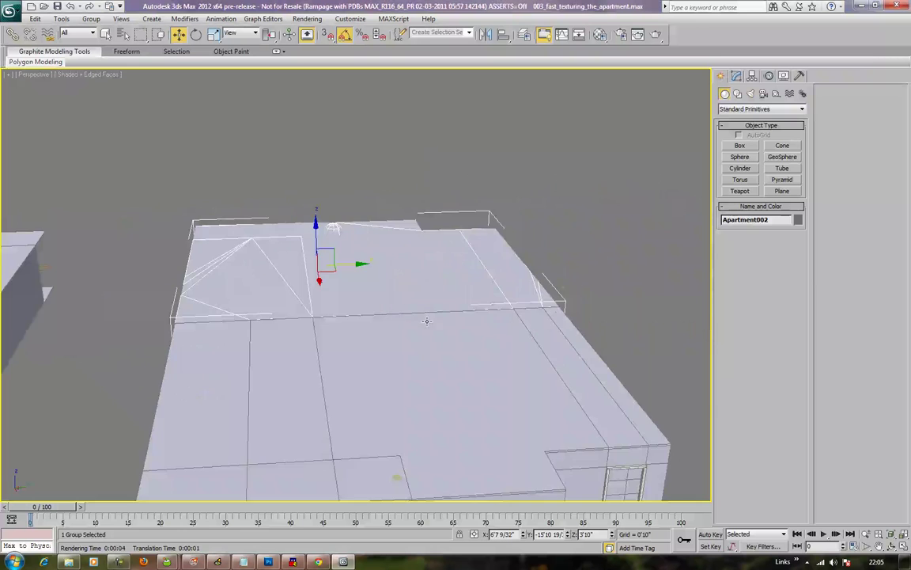
Inspect the gap between the two apartment buildings and their facing side walls
scroll(378, 354, "down", 8)
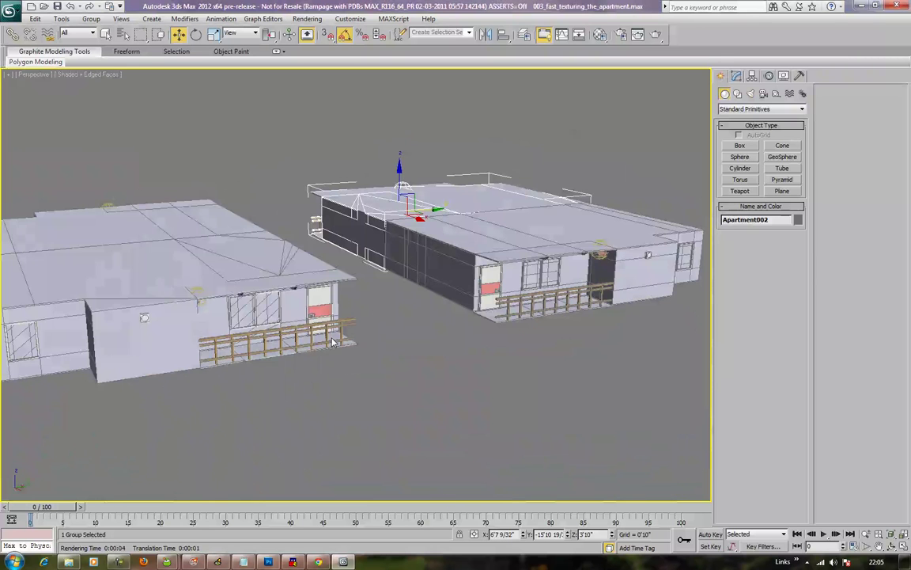
left_click(359, 303)
scroll(368, 303, "up", 3)
middle_click_drag(431, 342, 402, 342)
scroll(399, 348, "up", 4)
scroll(388, 346, "down", 3)
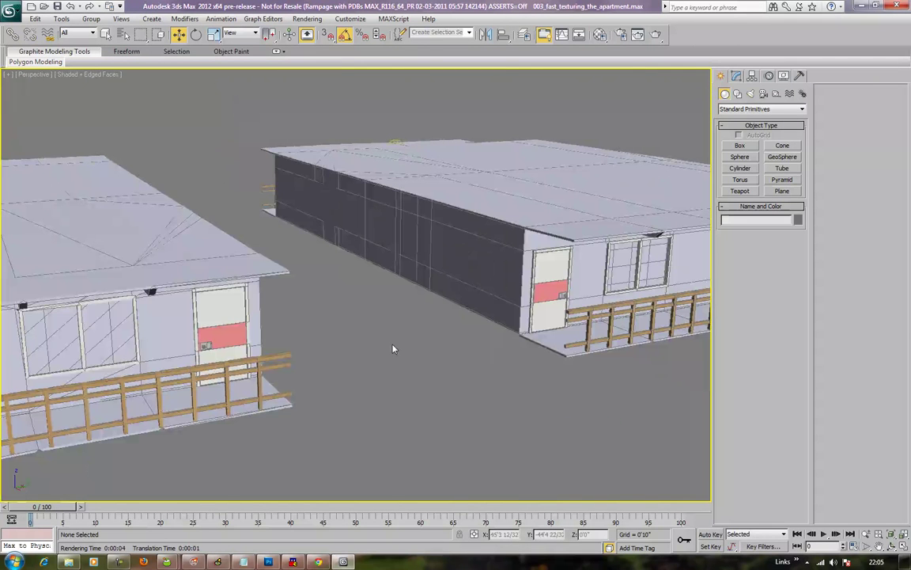
middle_click_drag(497, 341, 443, 346, "alt")
middle_click_drag(360, 338, 425, 346, "alt")
scroll(457, 325, "up", 4)
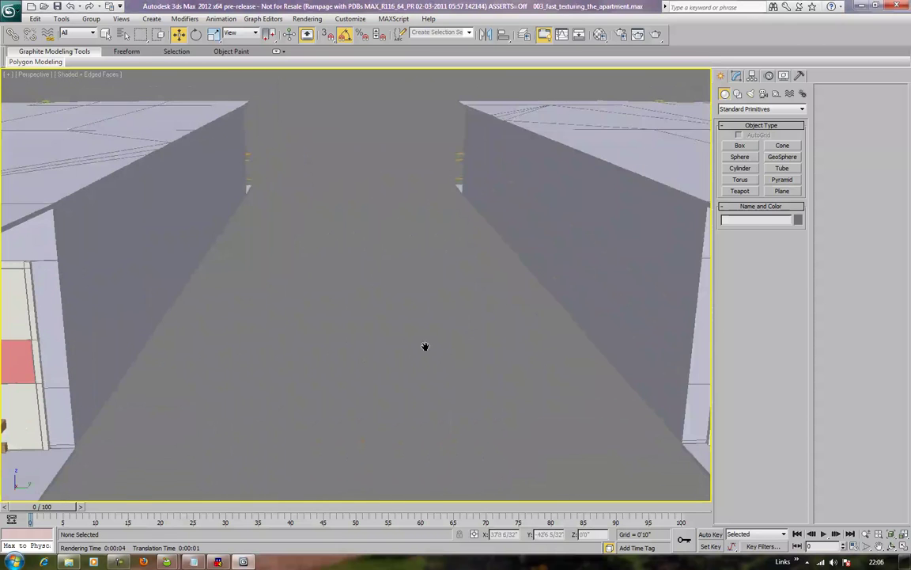
Ungroup the Apartment1 group that has the side wall facing the other building
left_click(382, 310)
scroll(434, 285, "up", 3)
middle_click_drag(578, 264, 316, 320)
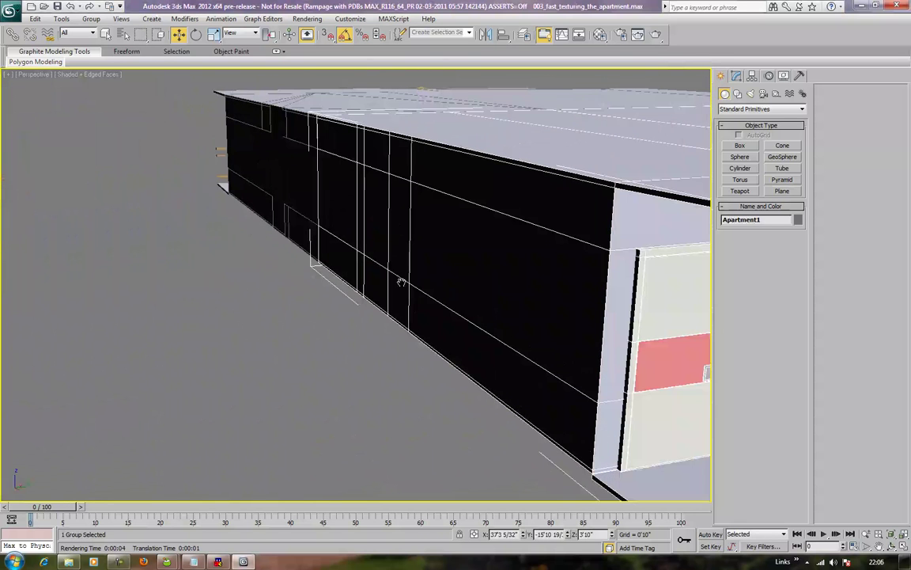
left_click(736, 76)
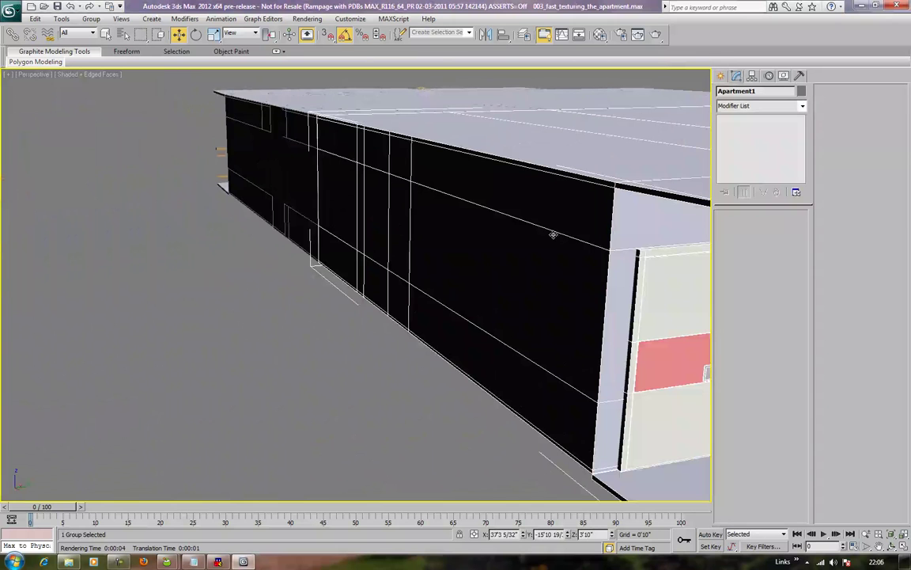
scroll(554, 235, "down", 10)
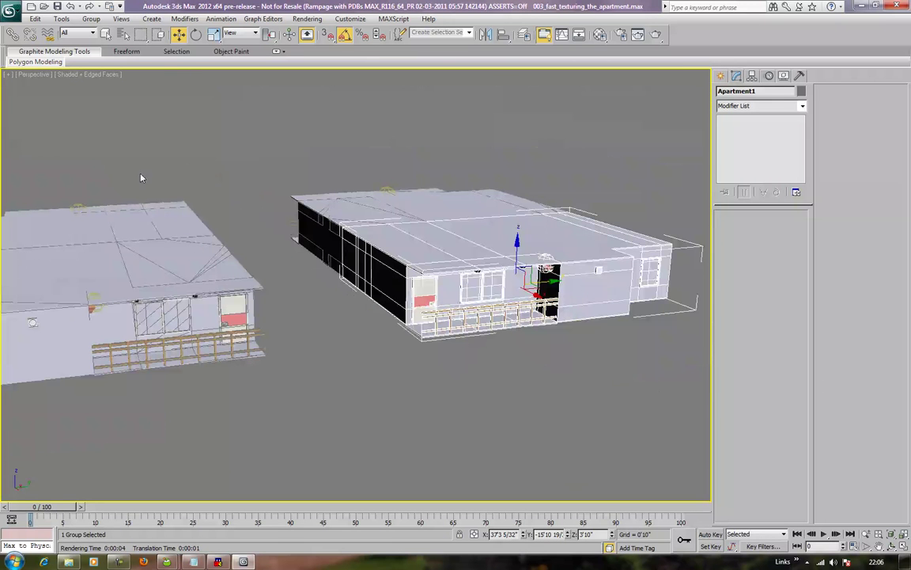
scroll(396, 259, "up", 3)
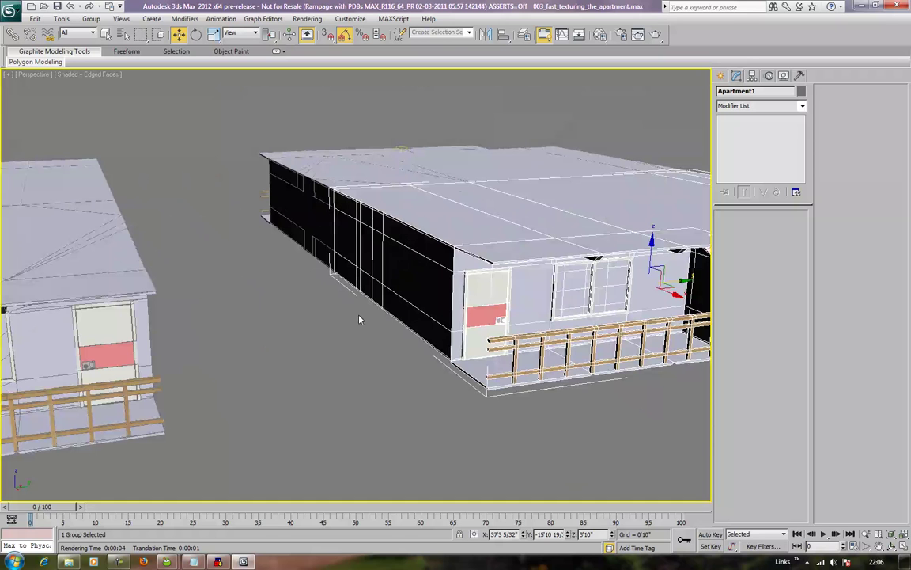
left_click(722, 76)
scroll(508, 309, "up", 6)
middle_click_drag(533, 259, 478, 254)
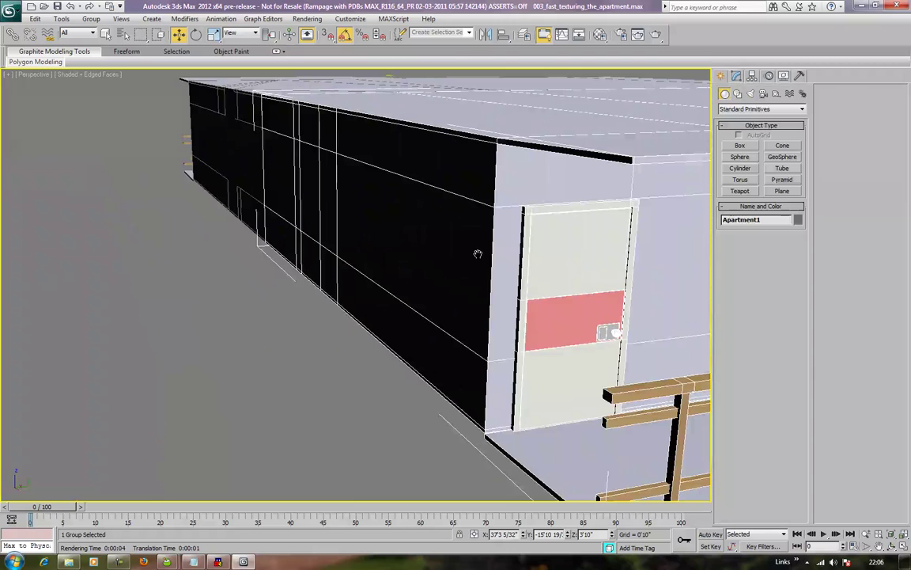
left_click(91, 19)
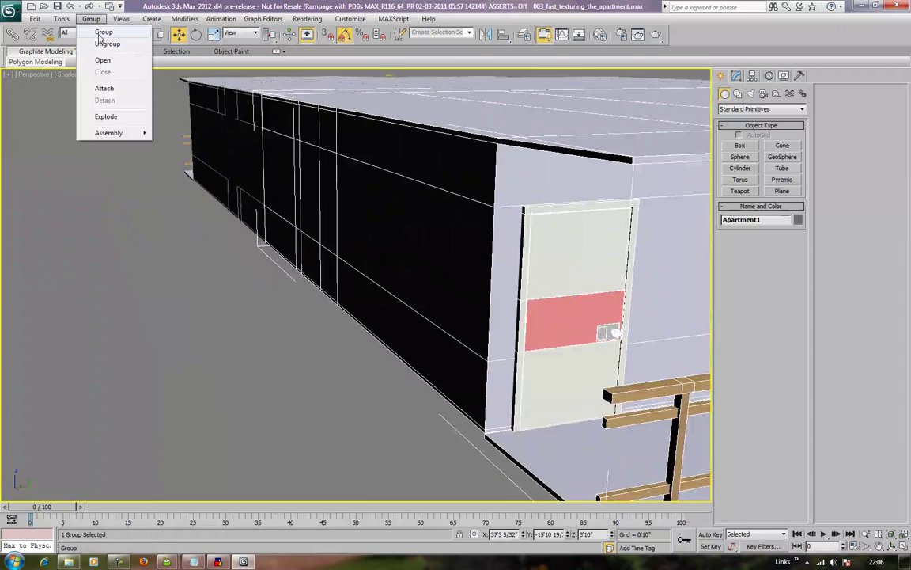
left_click(105, 45)
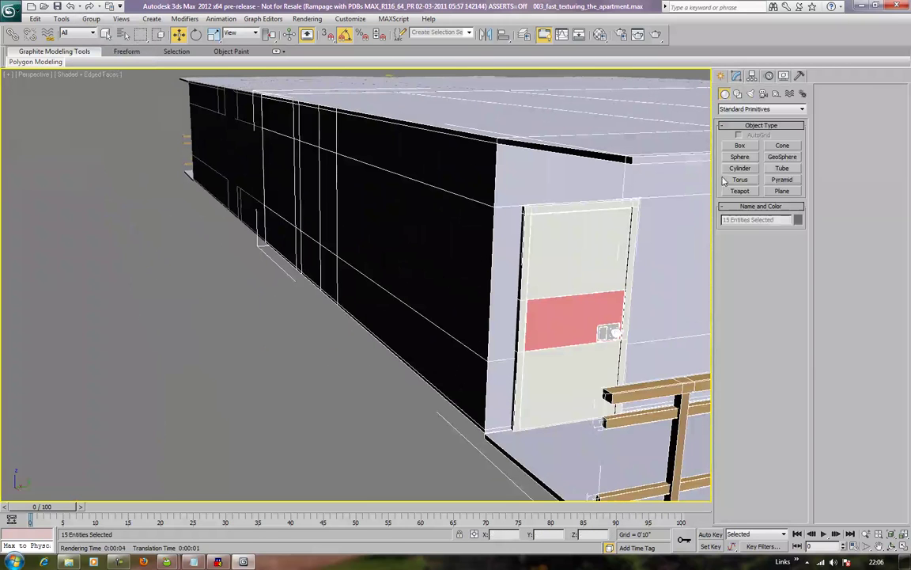
Clone the five polygons of the side wall section nearest the door as an element, offset outward along Y into the gap
left_click(736, 76)
left_click(424, 250)
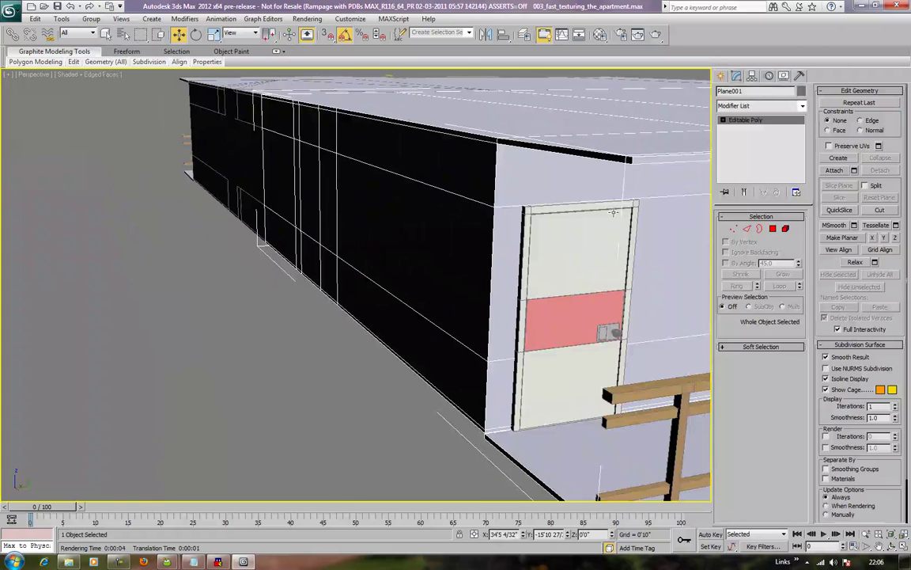
key("4")
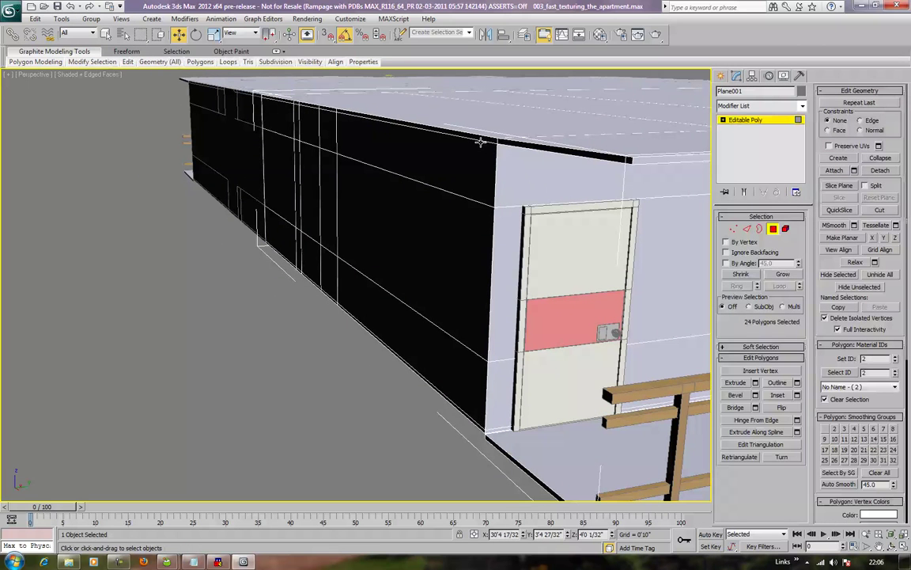
left_click(426, 148)
left_click(410, 221, "ctrl")
left_click(441, 354, "ctrl")
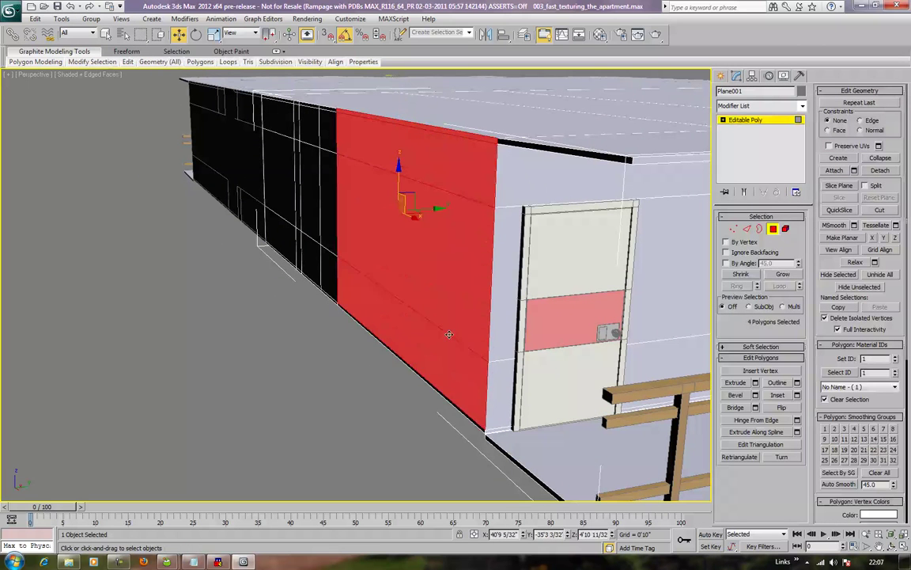
left_click(434, 389, "ctrl")
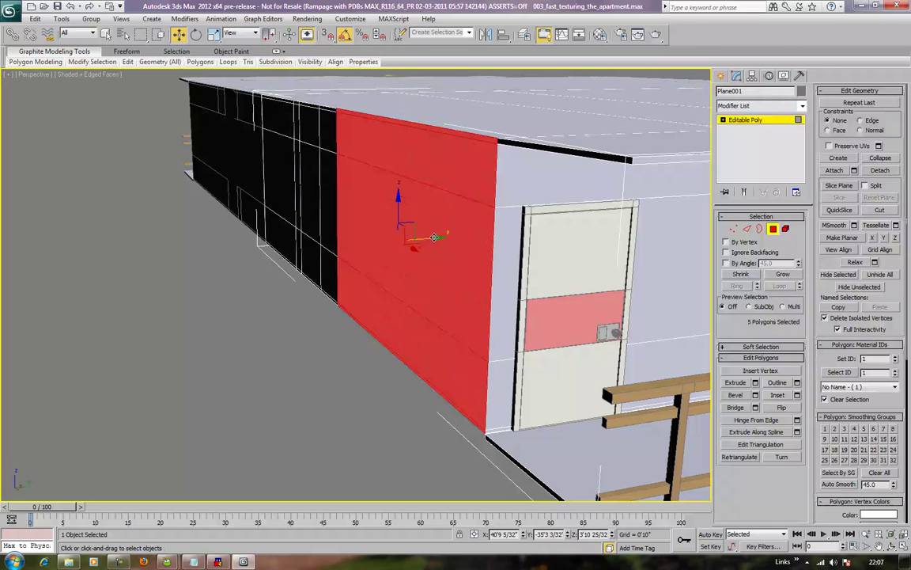
left_click_drag(435, 237, 356, 245, "shift")
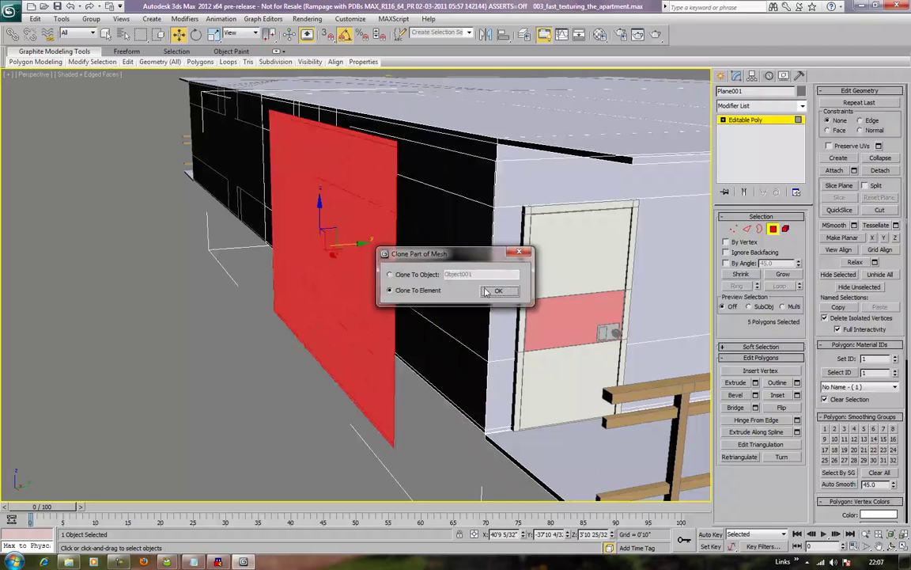
left_click(496, 290)
Group the ungrouped apartment's parts in the top view as apartment1, excluding the neighbouring apartment half
mouse_move(435, 192)
middle_mouse_down("alt")
mouse_move(508, 271)
mouse_move(440, 202)
mouse_move(488, 224)
middle_mouse_up("alt")
key("t")
scroll(488, 223, "down", 6)
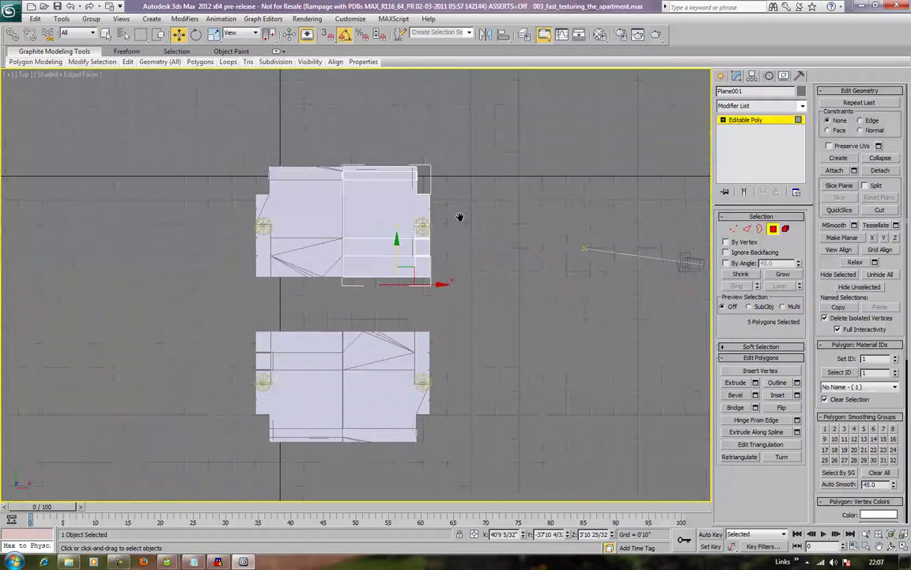
left_click(428, 190)
left_click(519, 132)
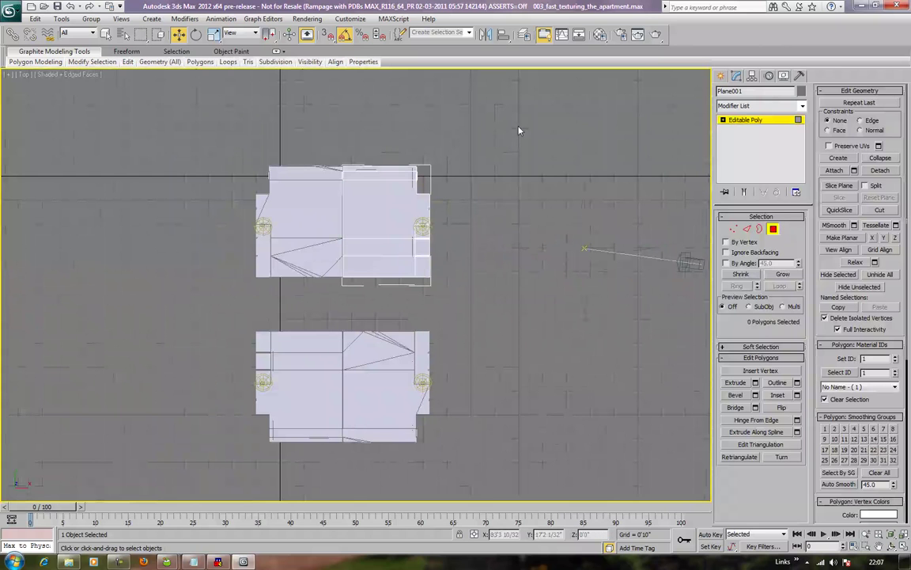
left_click(773, 229)
left_click_drag(538, 99, 341, 281)
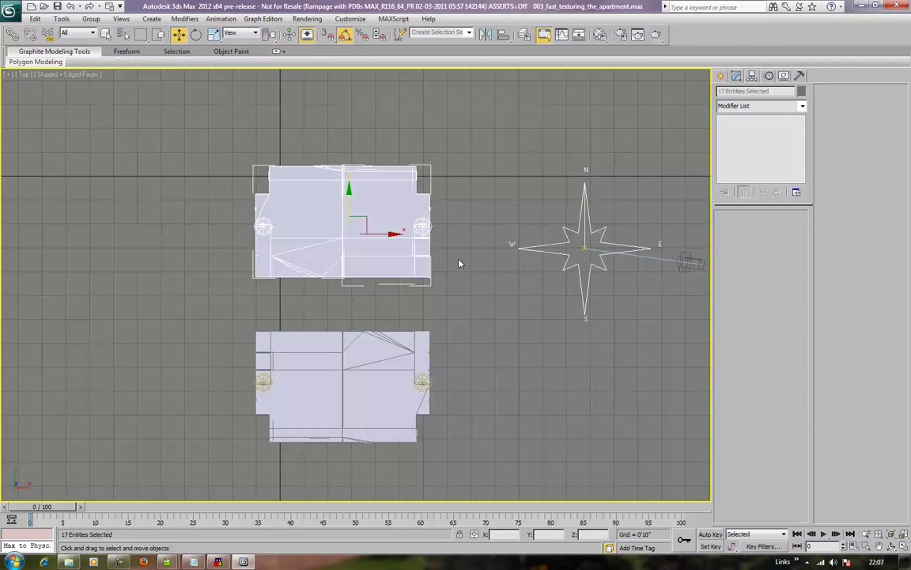
left_click(277, 234, "alt")
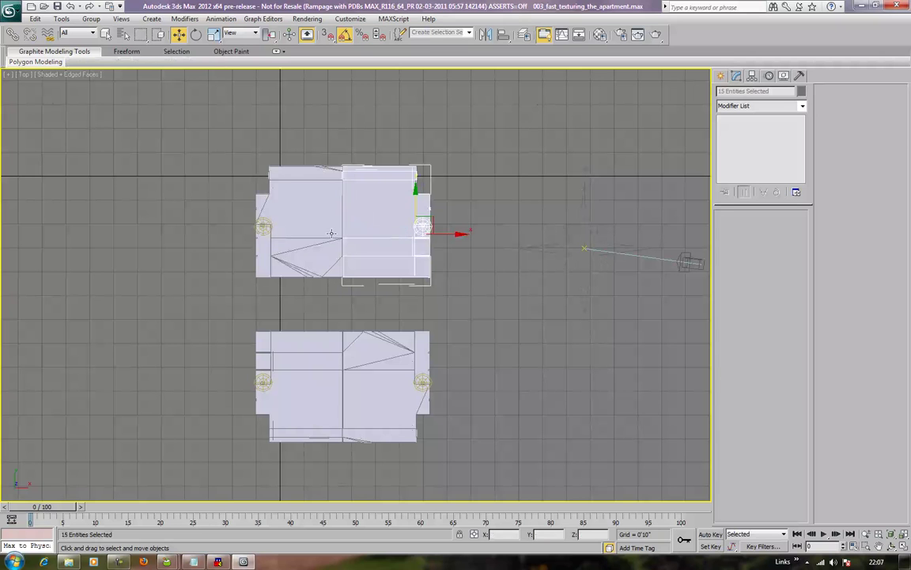
left_click(91, 18)
left_click(93, 34)
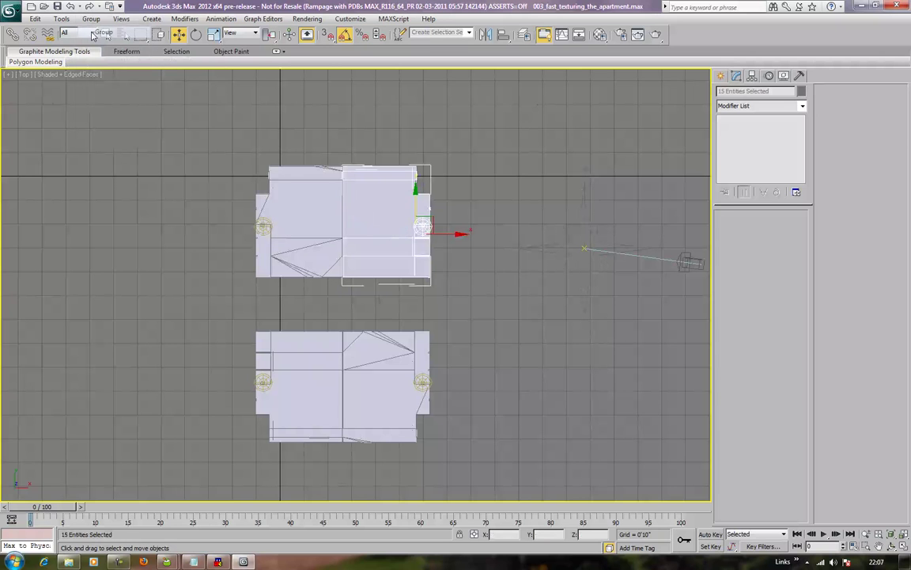
type("apartment1")
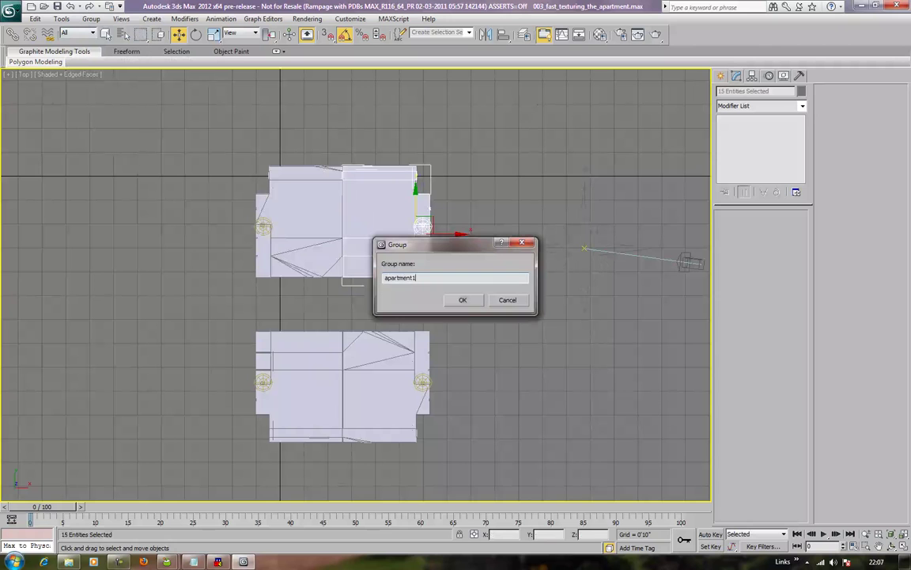
key("Return")
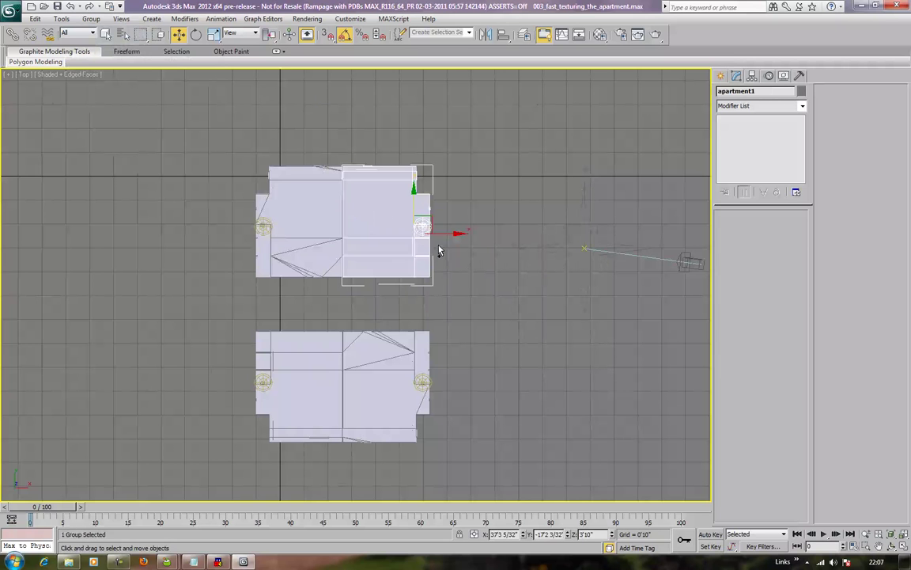
Detach the cloned wall polygons from the apartment's Plane001 mesh as a separate object
left_click(396, 267)
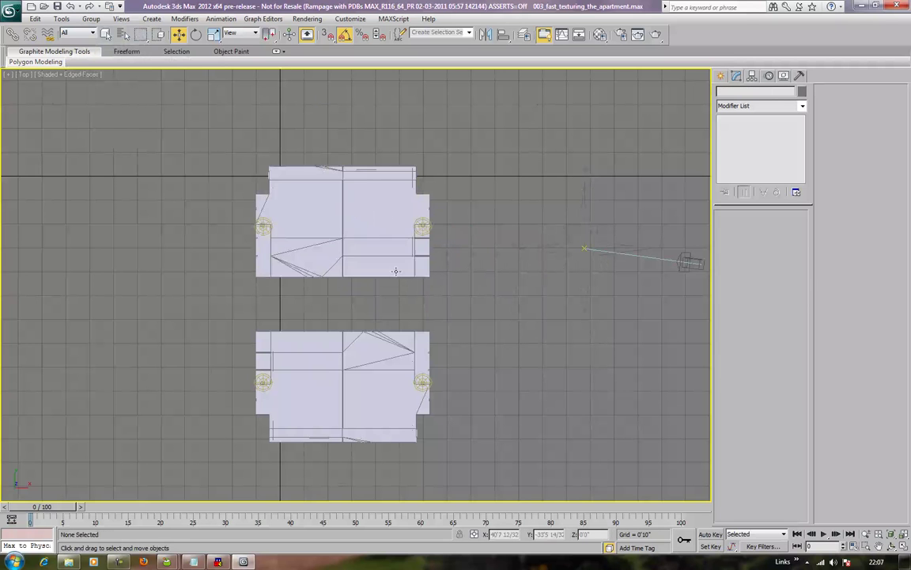
key("4")
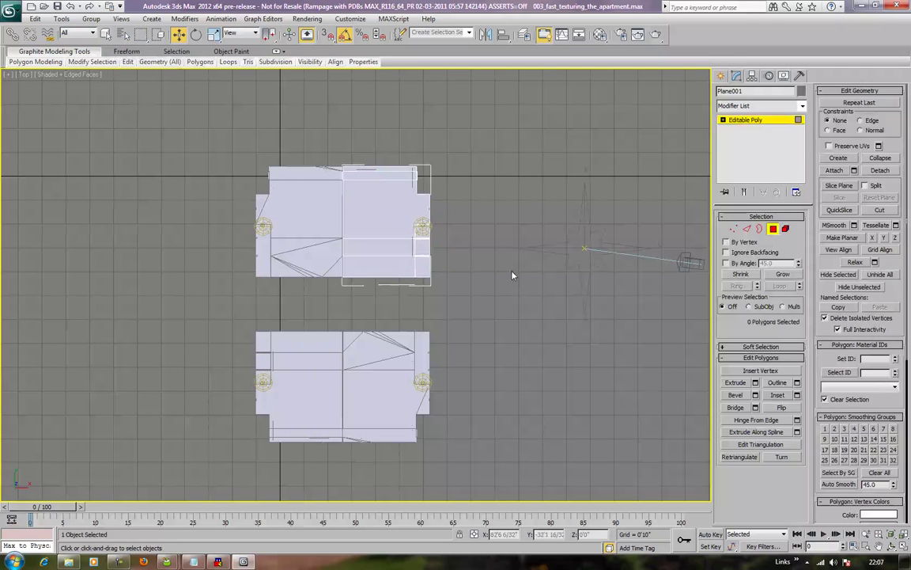
left_click_drag(471, 281, 357, 287)
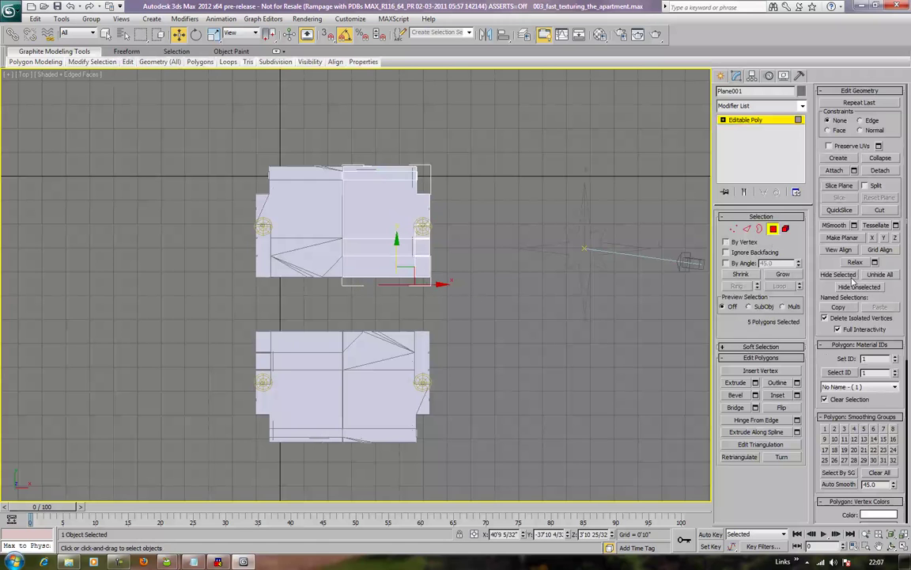
left_click(880, 171)
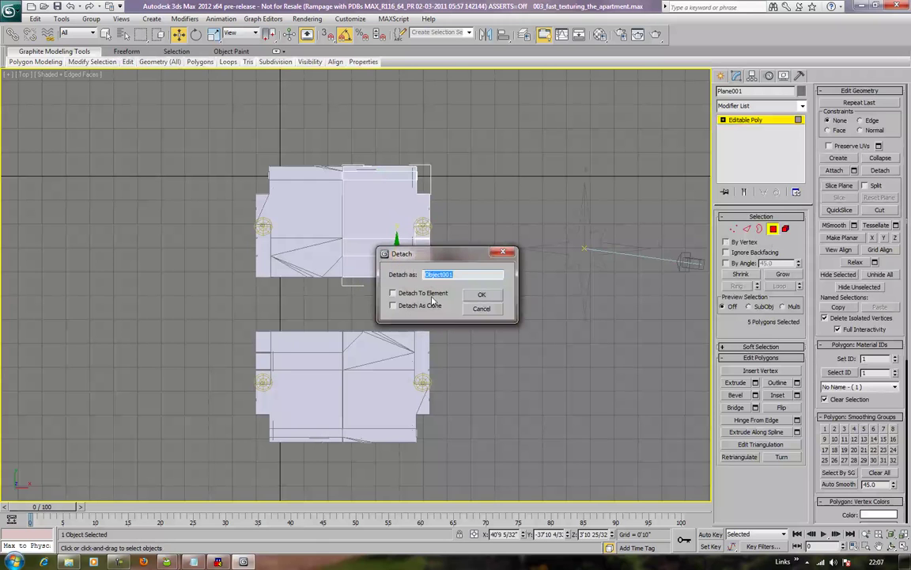
left_click(478, 296)
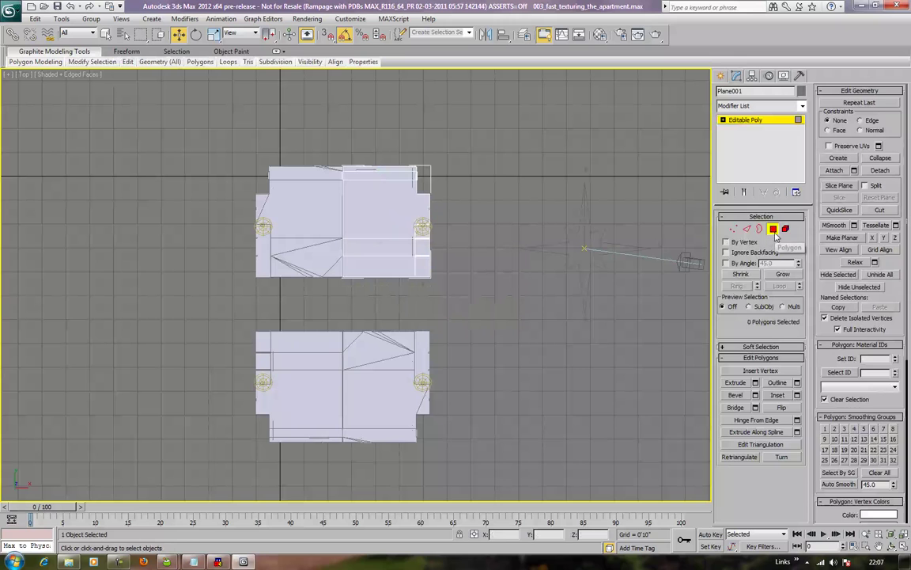
Group the apartment's parts as apartment1, leaving the detached wall panel out of the group
left_click(773, 230)
left_click_drag(364, 263, 346, 284)
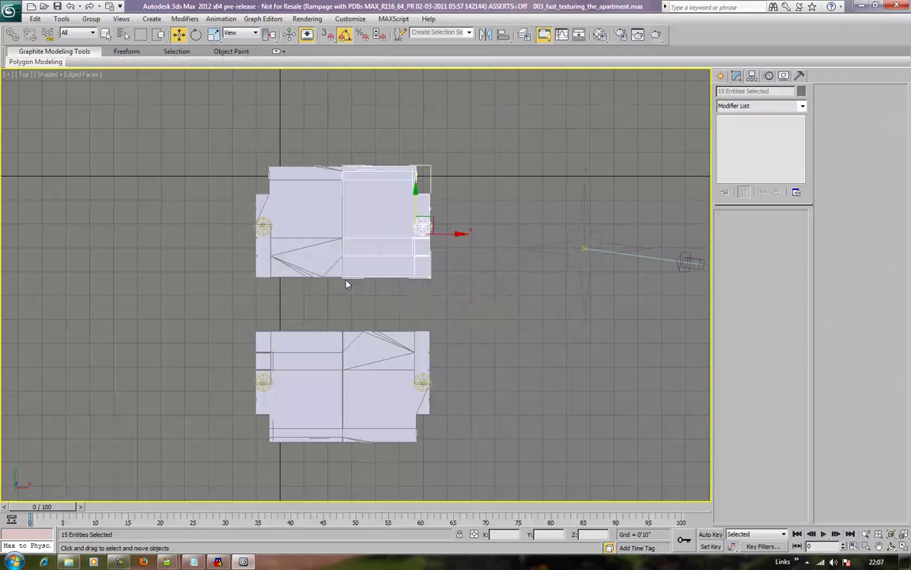
left_click(92, 19)
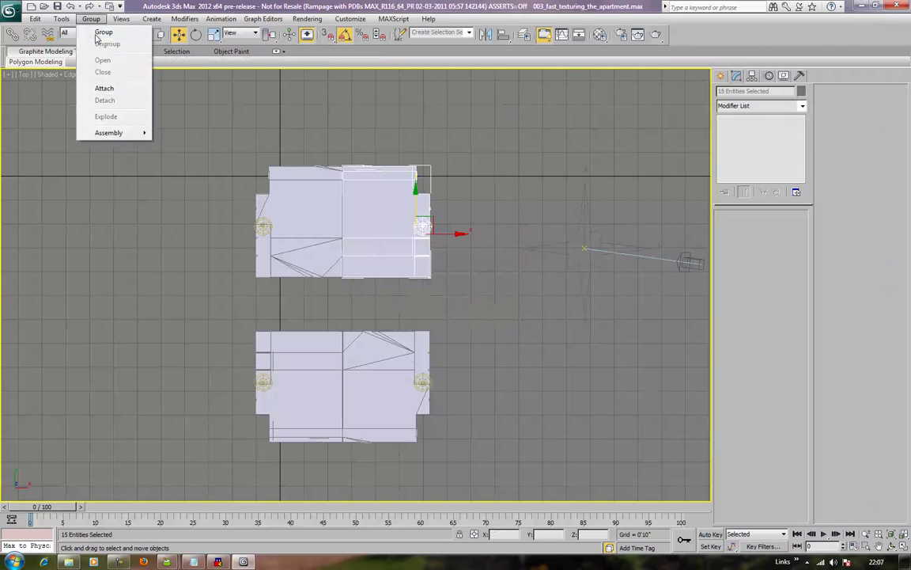
left_click(98, 33)
type("apartment1")
key("Return")
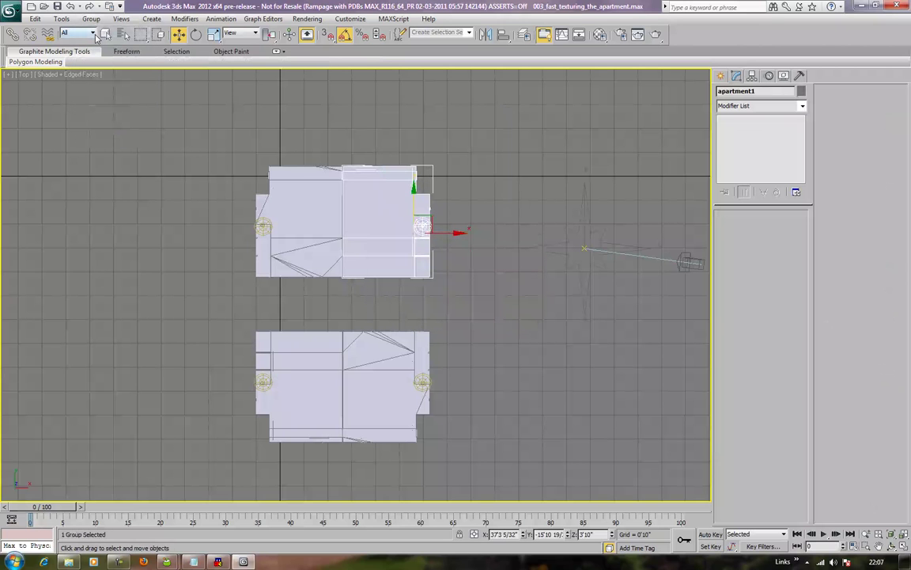
Delete the compass and its attached light beside the buildings in the perspective view
left_click(476, 346)
key("z")
middle_click_drag(476, 346, 455, 296, "alt")
key("p")
scroll(413, 285, "down", 3)
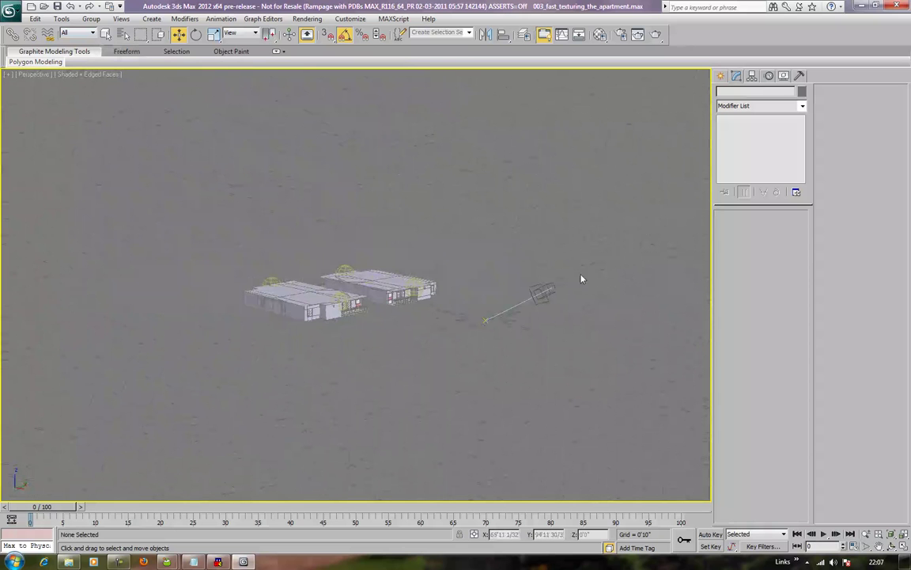
left_click_drag(553, 301, 484, 378)
key("Delete")
scroll(475, 371, "up", 10)
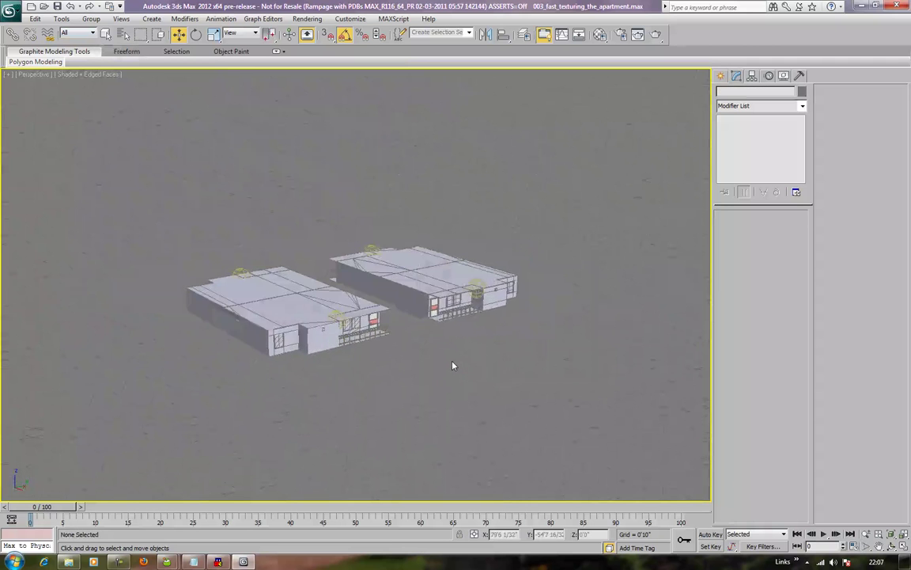
Center the detached wall panel's pivot on the object itself
middle_click_drag(472, 366, 498, 363, "alt")
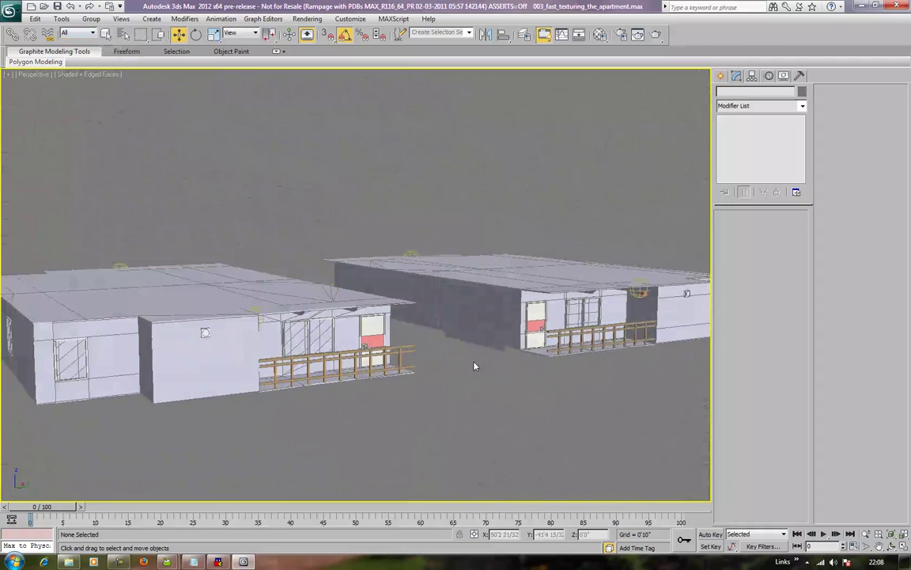
scroll(488, 341, "up", 3)
scroll(402, 313, "up", 4)
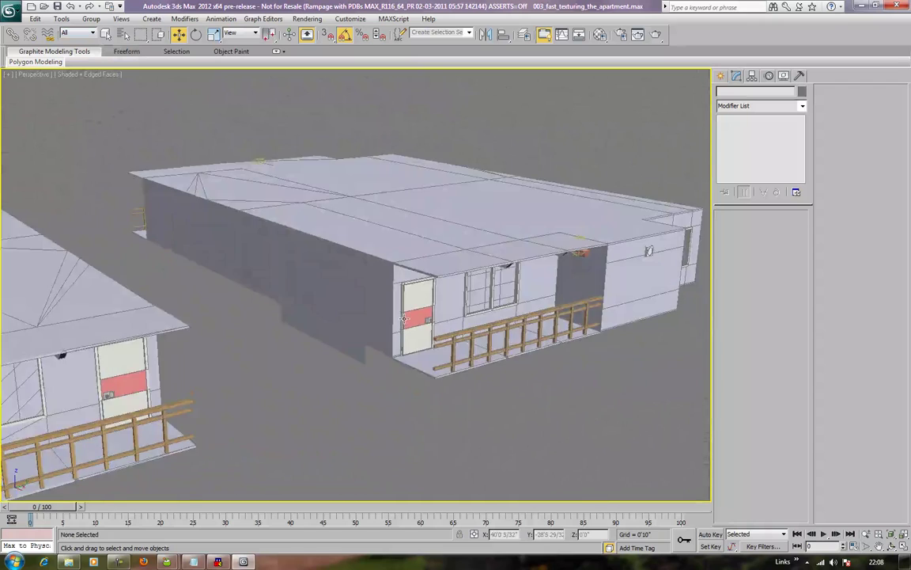
scroll(342, 330, "up", 2)
middle_click_drag(342, 330, 372, 305, "alt")
left_click(423, 335)
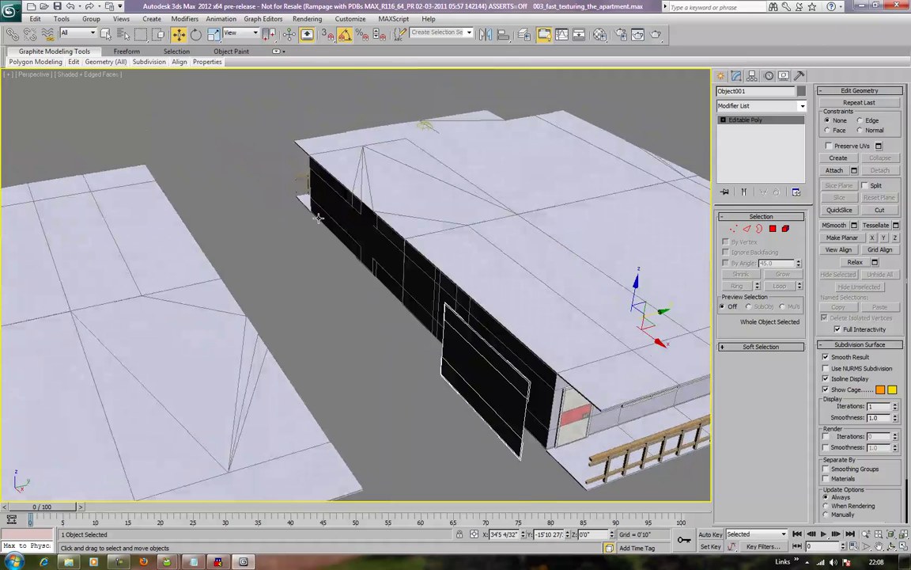
middle_click_drag(340, 272, 362, 325, "alt")
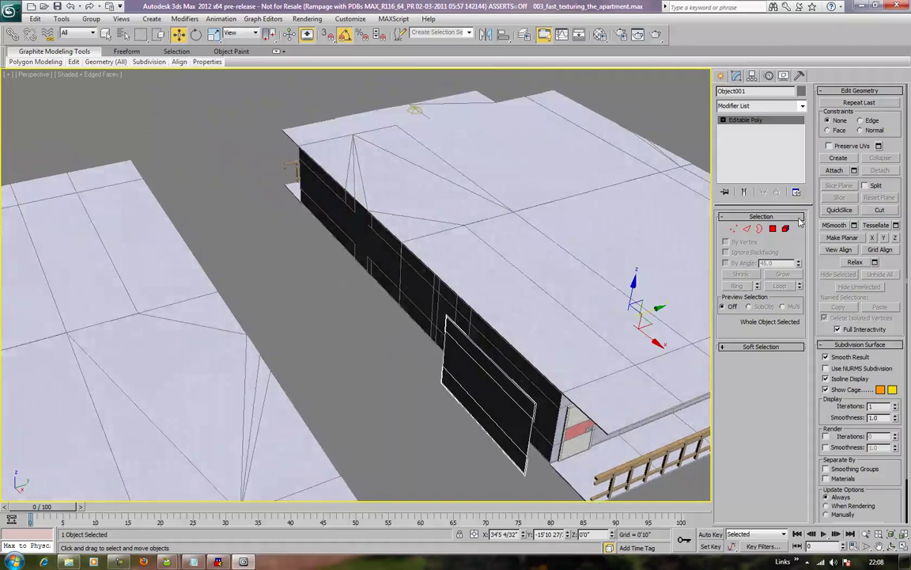
left_click(752, 76)
left_click(761, 145)
left_click(760, 201)
left_click(761, 145)
Move the wall panel along Y across the gap, close to the opposite apartment building
middle_click_drag(546, 237, 457, 436, "alt")
left_click_drag(526, 402, 409, 377)
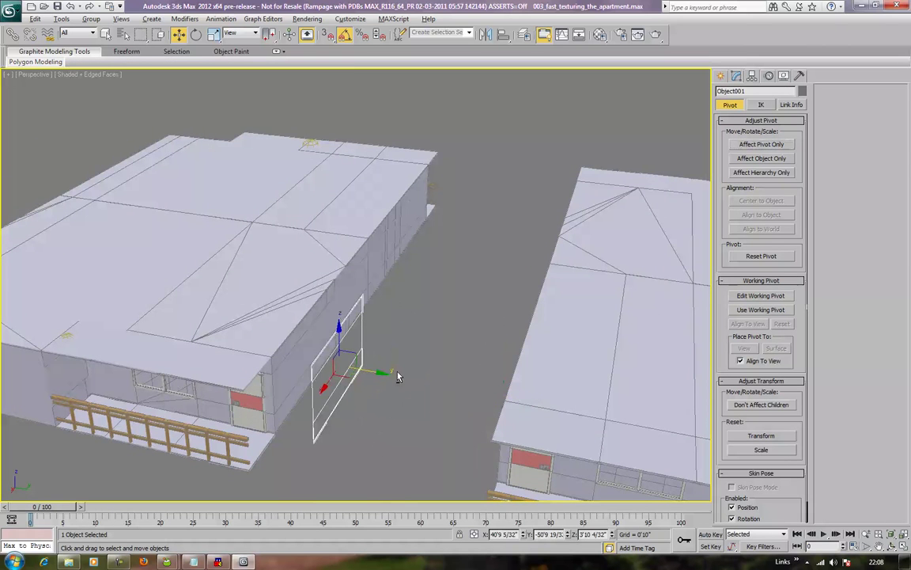
middle_click_drag(399, 377, 373, 363, "alt")
scroll(422, 370, "up", 3)
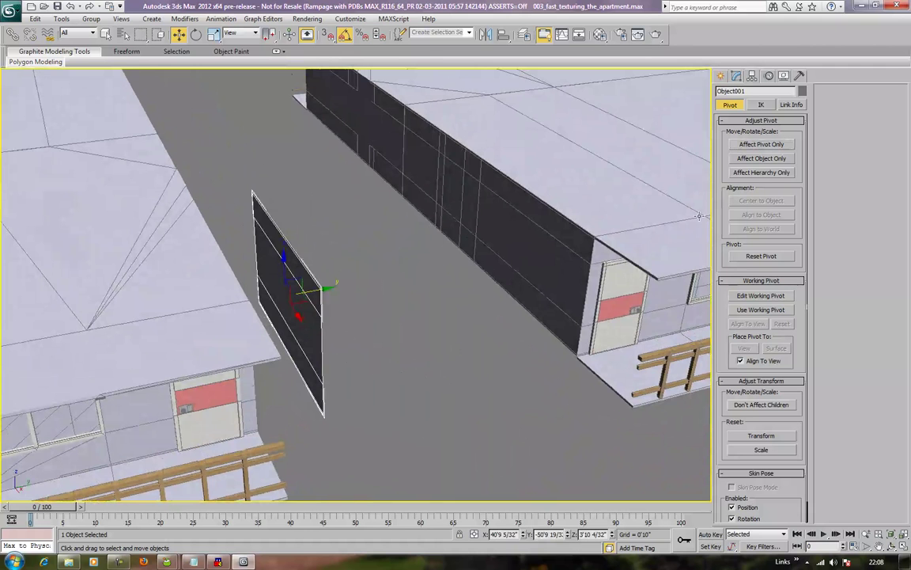
Draw a box about 9'2" wide and 5'9" high on the ground beside the wall panel
left_click(721, 75)
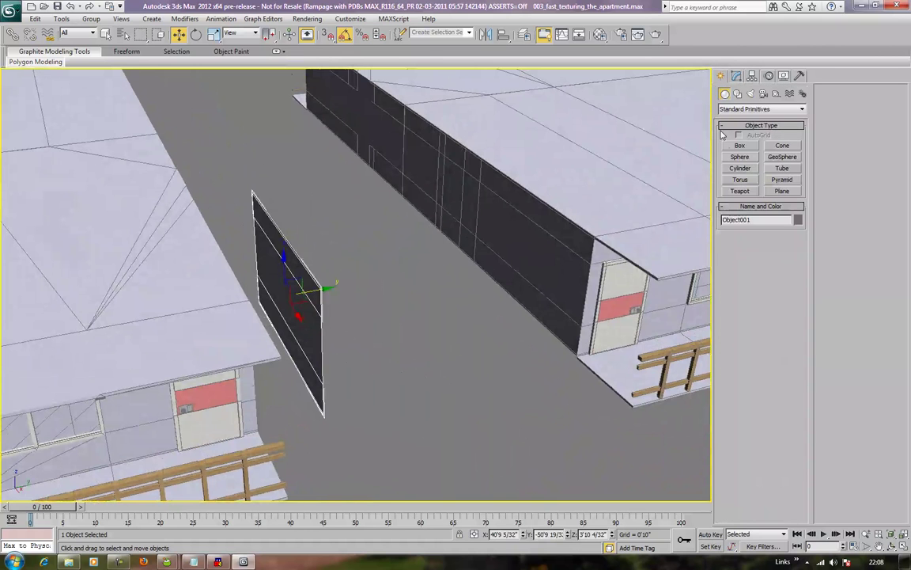
left_click(736, 147)
middle_click_drag(417, 339, 399, 326)
left_click_drag(340, 383, 369, 269)
left_click(370, 161)
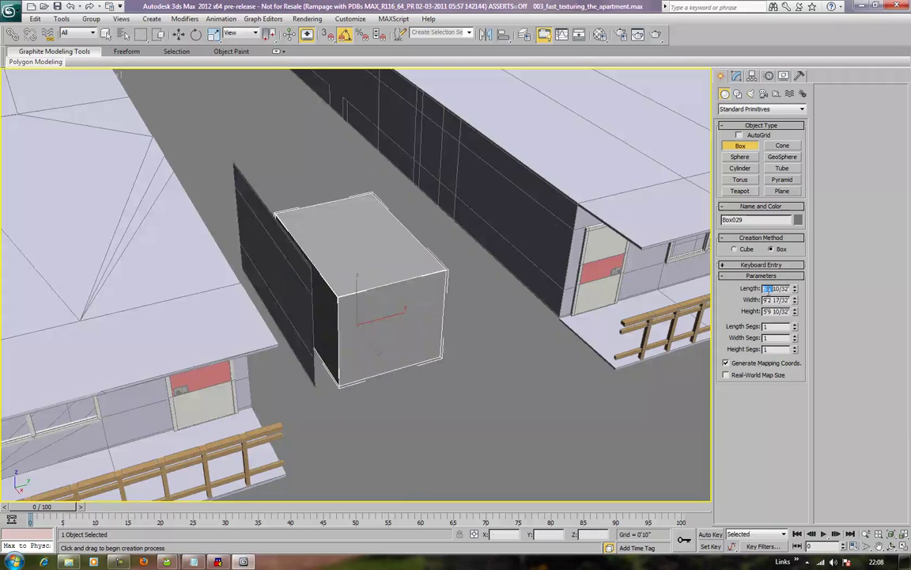
Set the box's length, width and height to 6'0" each
key("Tab")
type("6'")
key("Tab")
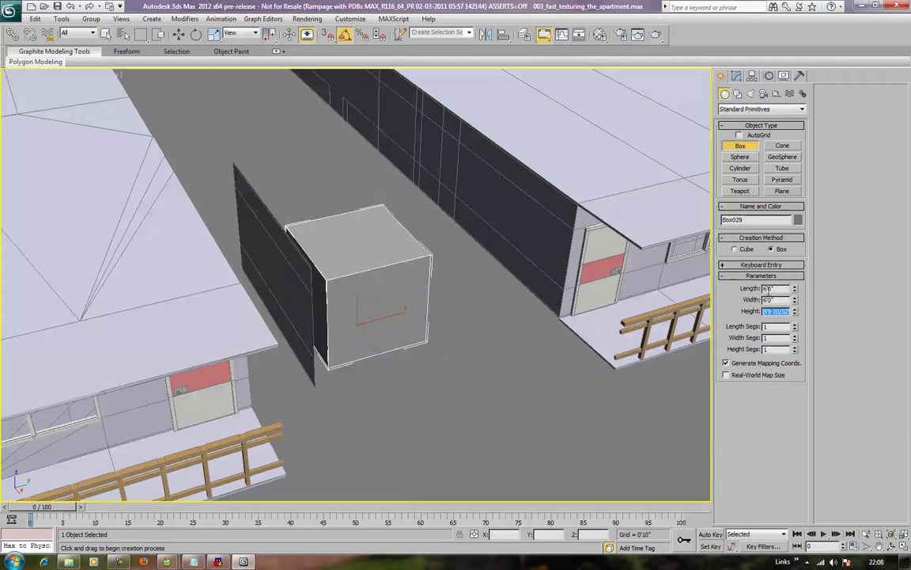
type("6'")
key("Tab")
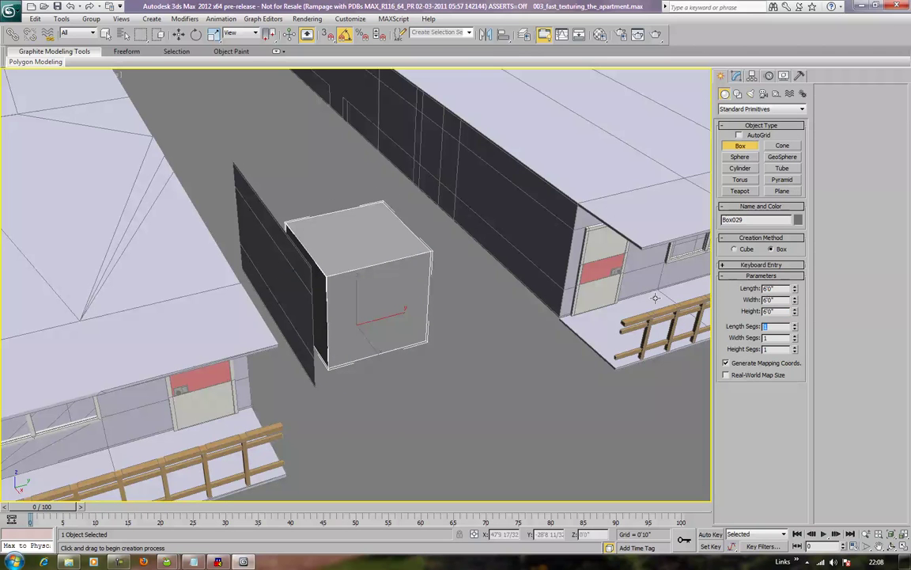
Move the box along Y so that it slightly intersects the wall panel
key("w")
middle_click_drag(480, 310, 396, 320, "alt")
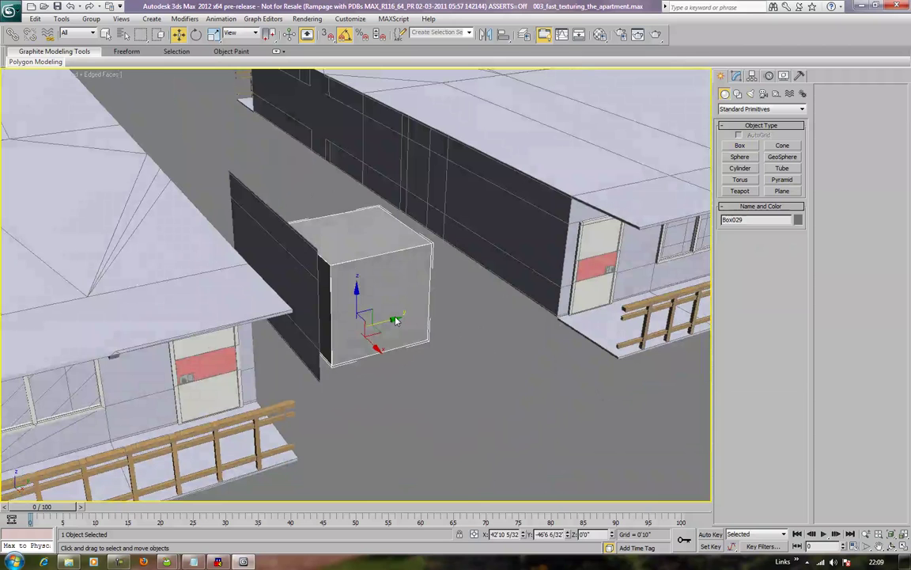
left_click_drag(397, 320, 374, 325)
Add two vertical edge loops to the wall panel with Swift Loop, aligned with the two sides of the intersecting box
middle_click_drag(430, 338, 492, 341, "alt")
scroll(478, 362, "up", 3)
right_click(490, 338)
left_click(426, 367)
left_click(415, 370)
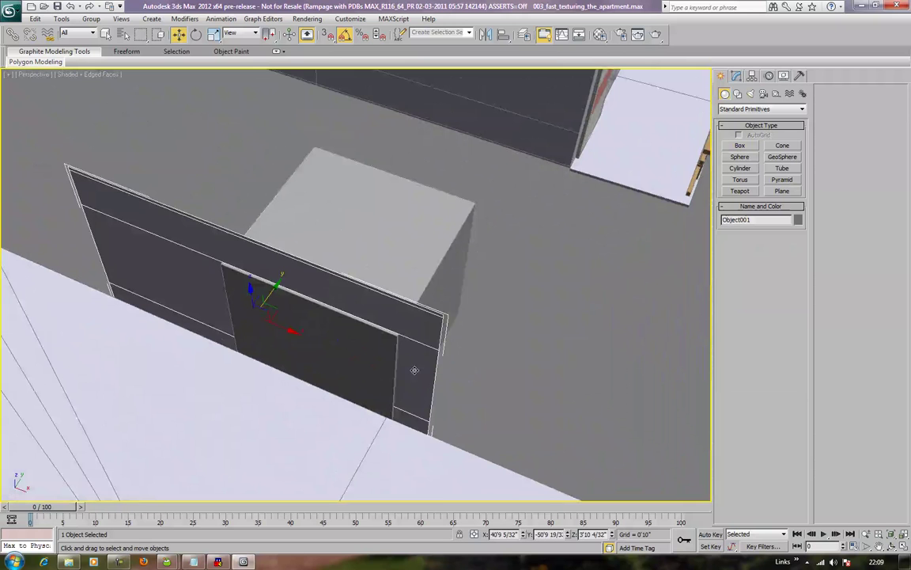
left_click(737, 75)
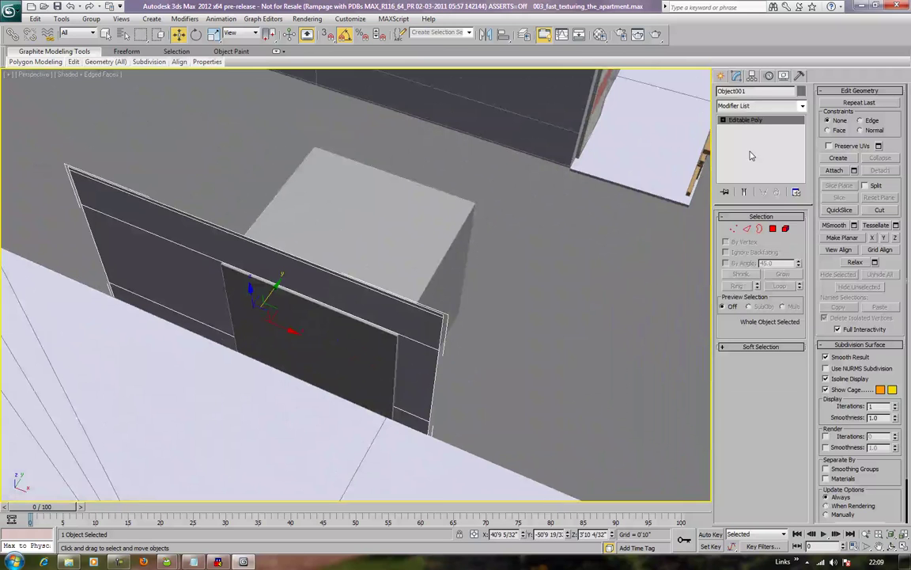
left_click(283, 52)
left_click(315, 64)
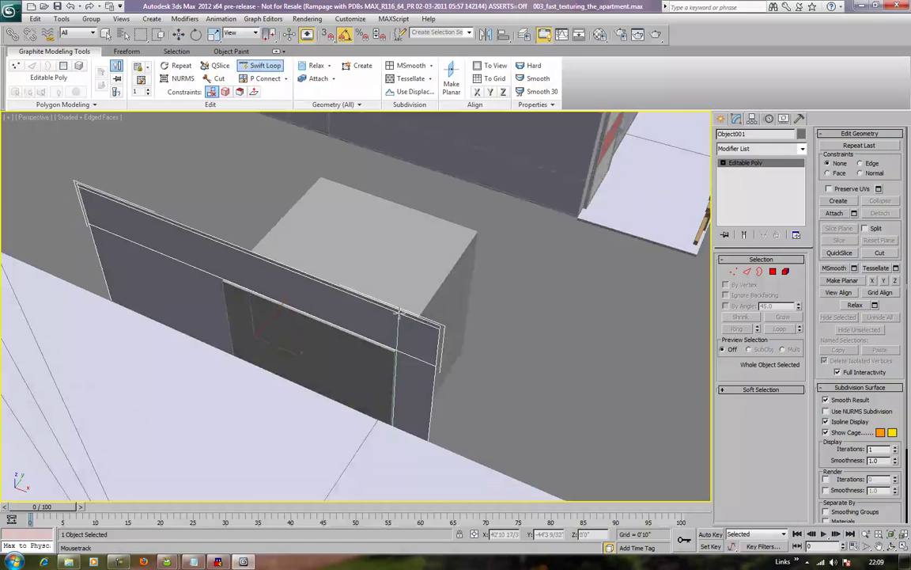
right_click(224, 269)
Delete the wall panel's polygons beyond both vertical loops, keeping only the section as wide as the box
key("4")
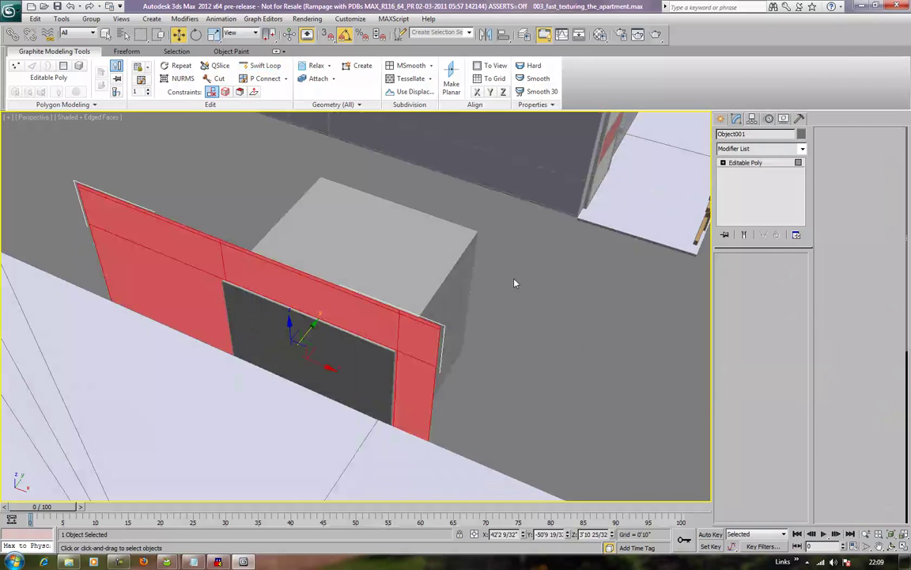
middle_click_drag(492, 300, 518, 293, "alt")
left_click(524, 291)
left_click_drag(481, 258, 433, 386)
key("Delete")
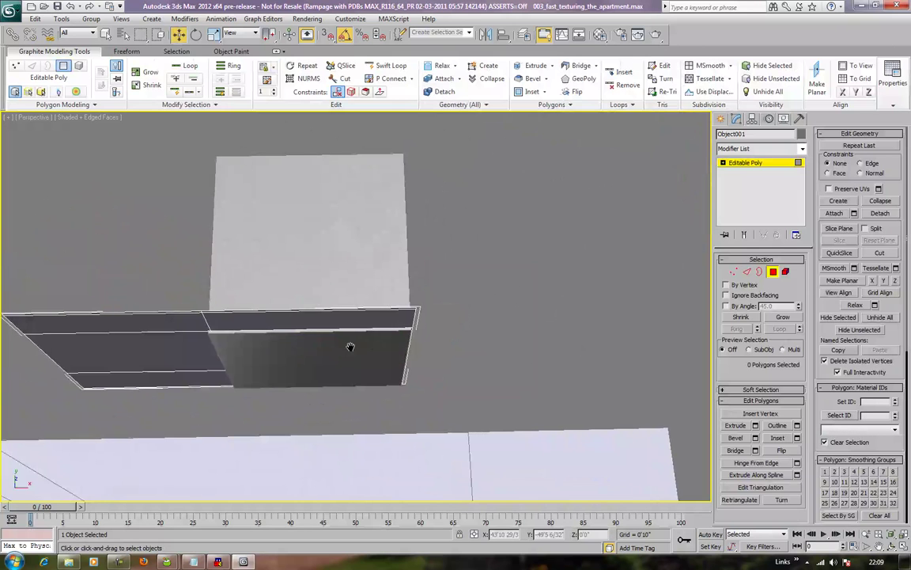
middle_click_drag(345, 347, 464, 371, "alt")
left_click_drag(196, 257, 318, 389)
key("Delete")
Extend both open borders of the trimmed panel along Y by about 5'10" over the box
middle_click_drag(346, 352, 608, 258)
scroll(348, 323, "down", 4)
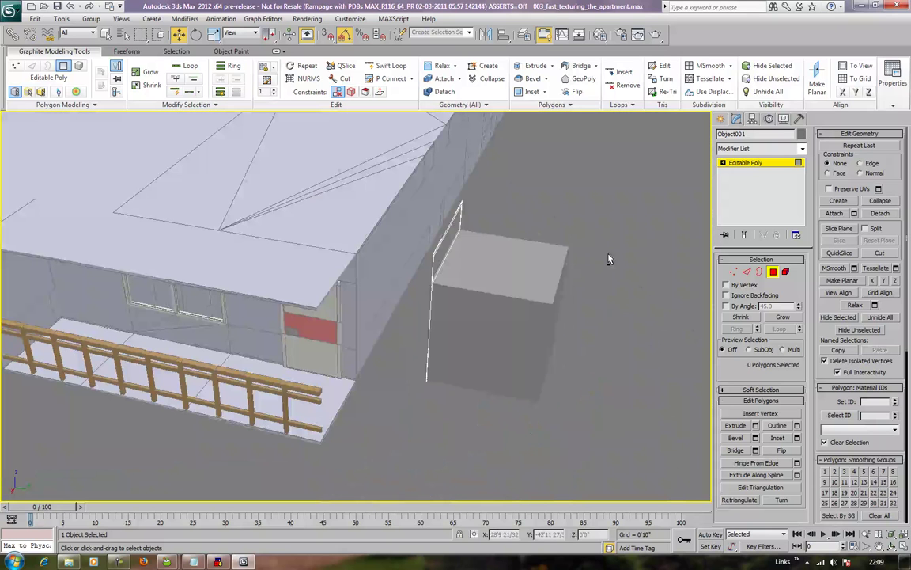
left_click(760, 272)
left_click(457, 290)
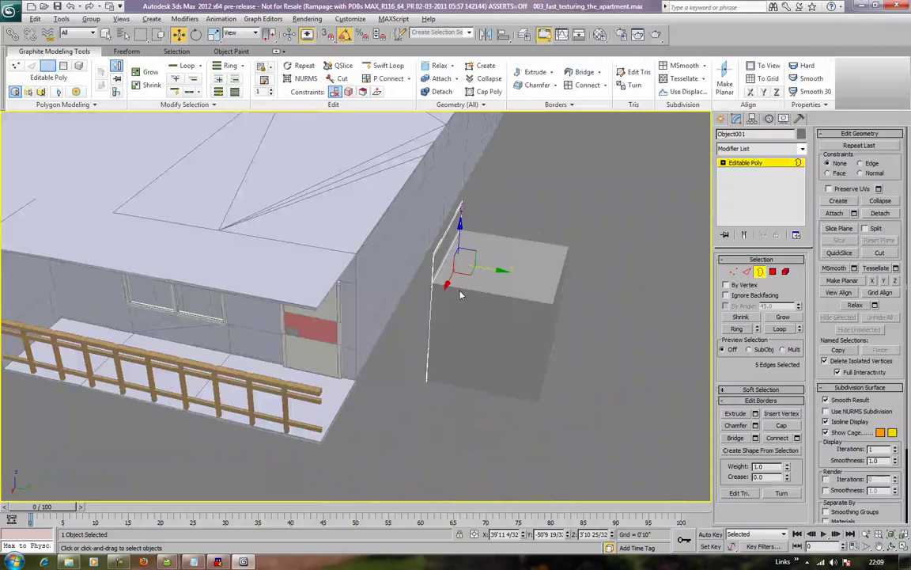
key("alt")
left_click(434, 246, "ctrl")
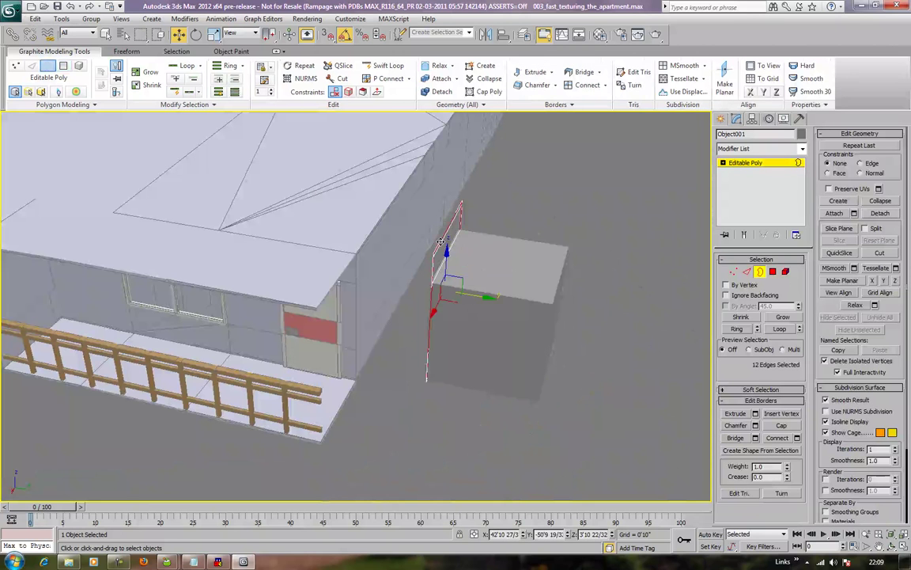
left_click_drag(479, 295, 589, 334, "shift")
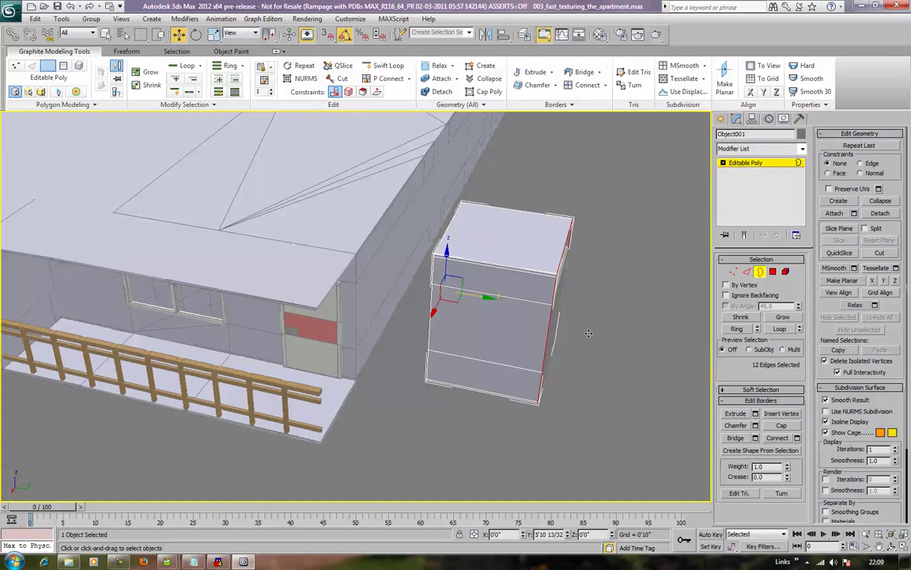
left_click_drag(588, 333, 589, 333, "shift")
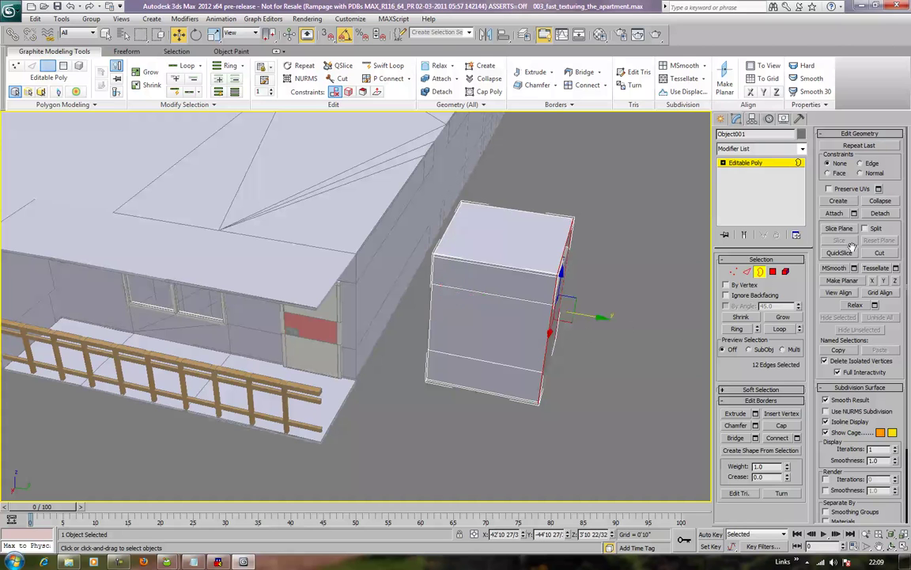
Delete the 6' guide box inside the extended wall shell and reselect the shell
left_click(759, 271)
middle_click_drag(697, 291, 642, 292, "alt")
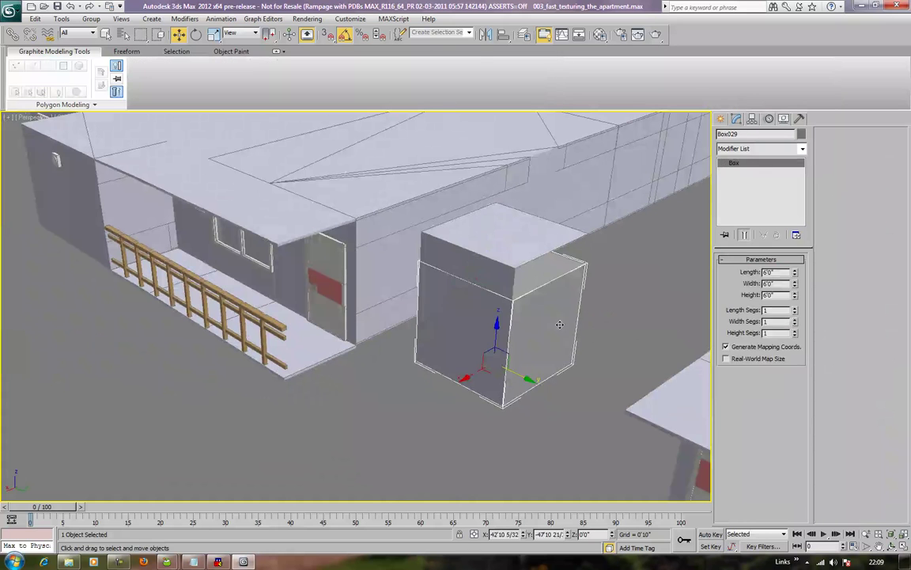
left_click(506, 282)
scroll(546, 296, "up", 5)
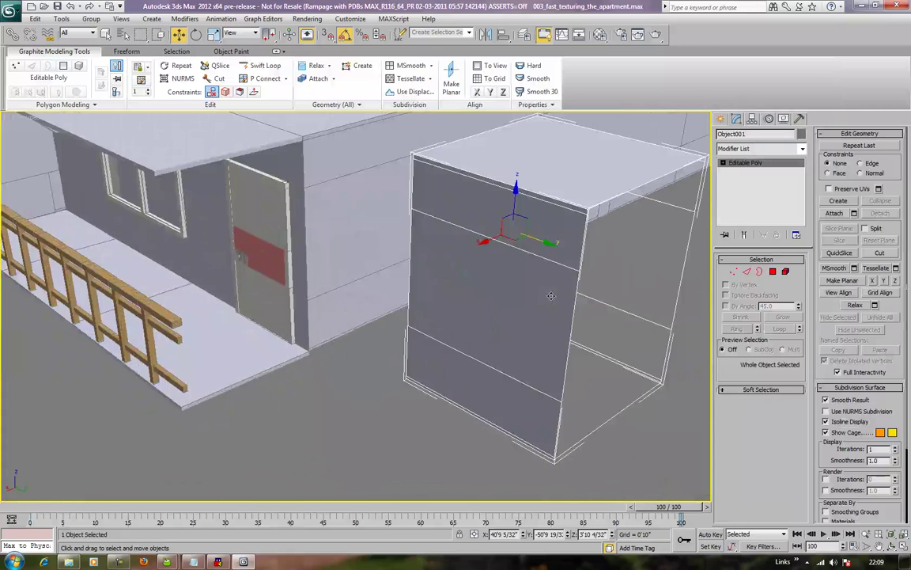
Bridge the opposite vertical edges across the shell's open side in the middle, upper and lower bands
left_click(746, 272)
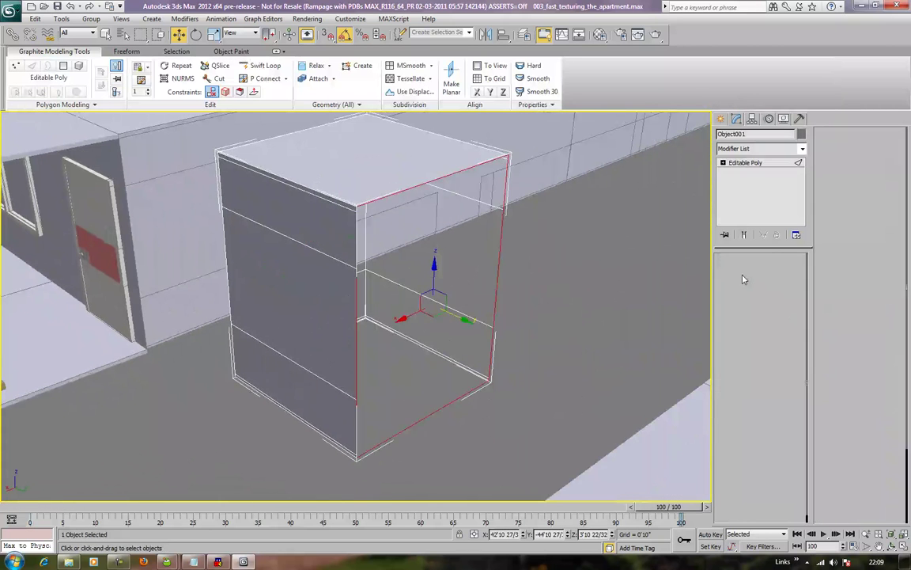
left_click(577, 297)
left_click(736, 464)
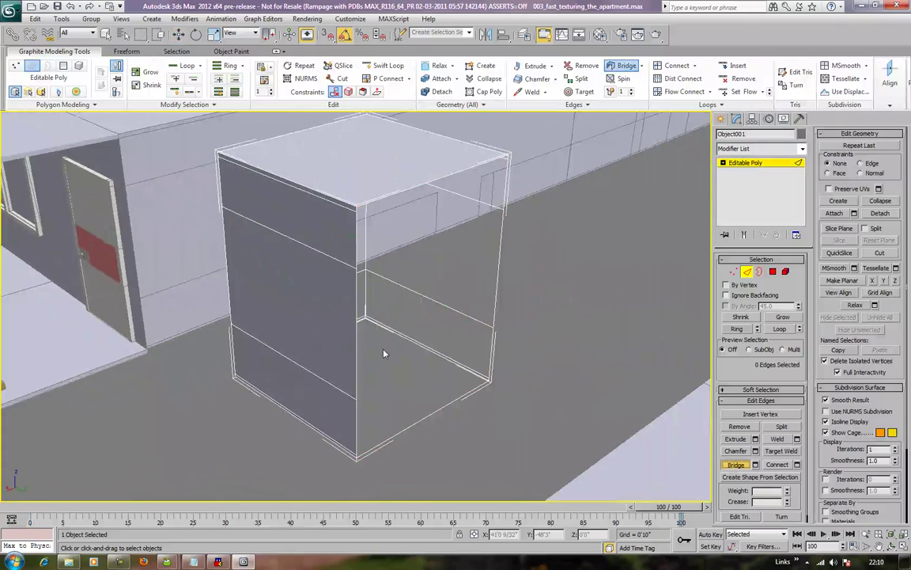
left_click(427, 362)
left_click(427, 242)
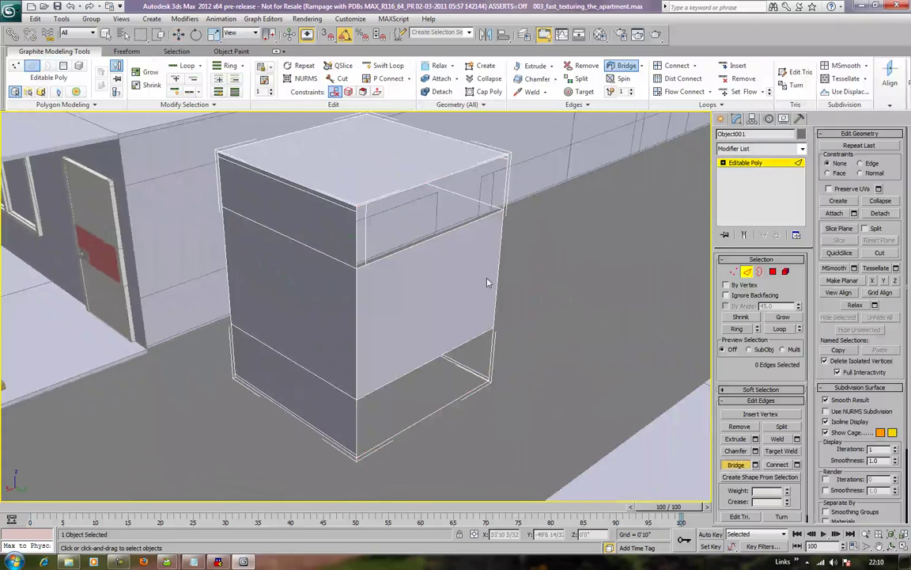
left_click(503, 187)
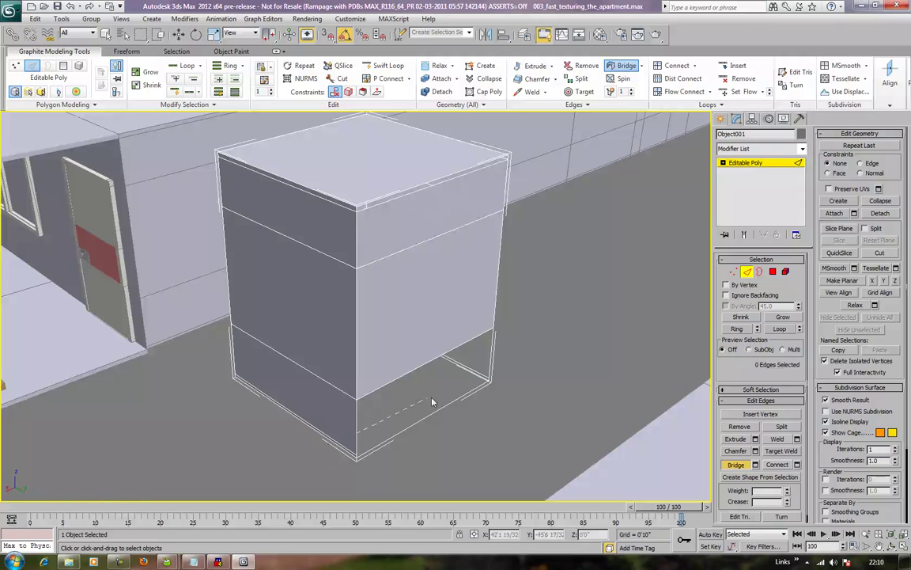
left_click(492, 356)
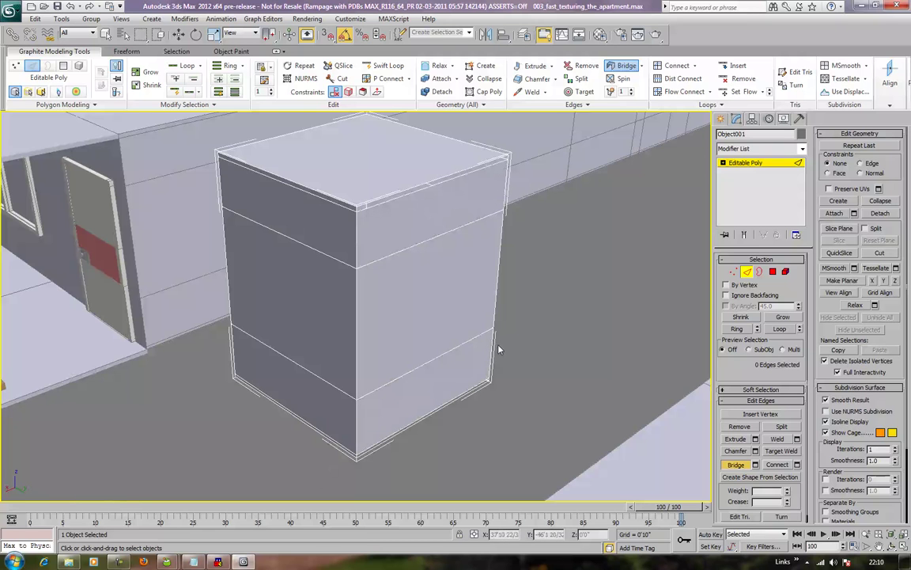
key("w")
Check the bridged side of the block for open borders along its top and bottom edges
middle_click_drag(515, 345, 666, 348, "alt")
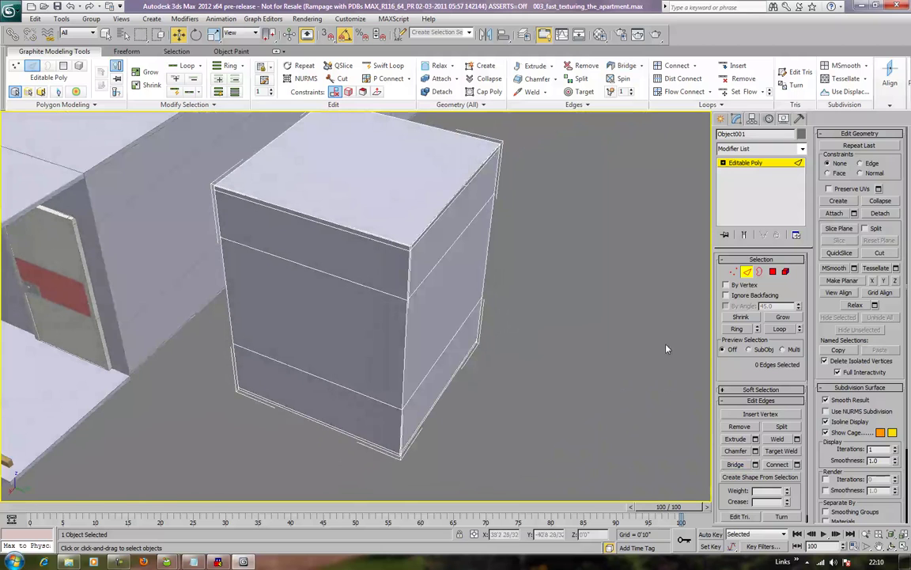
left_click(759, 271)
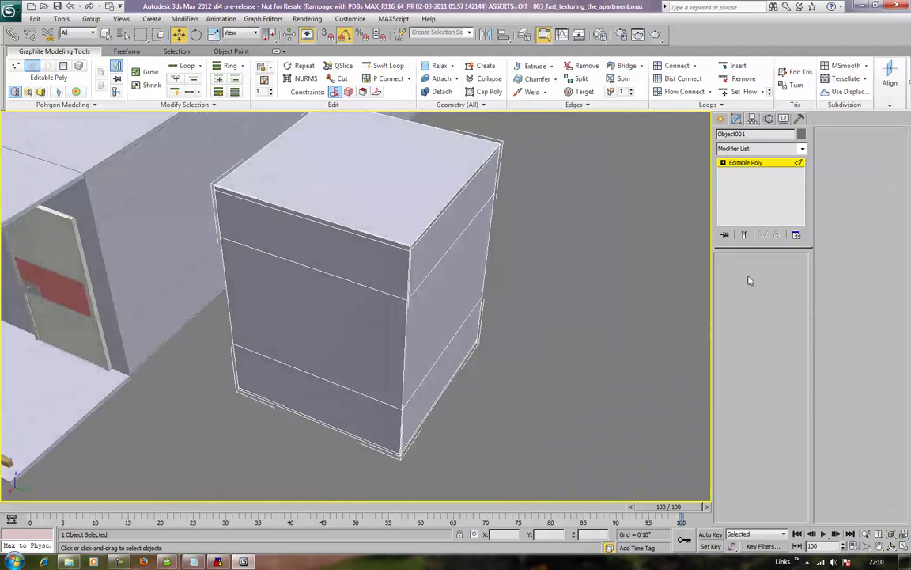
left_click(483, 183)
left_click(438, 363)
scroll(438, 363, "down", 5)
mouse_move(491, 357)
middle_mouse_down("alt")
mouse_move(421, 370)
mouse_move(444, 340)
mouse_move(417, 377)
mouse_move(424, 386)
mouse_move(417, 367)
mouse_move(396, 373)
mouse_move(470, 367)
mouse_move(403, 364)
mouse_move(406, 345)
mouse_move(415, 368)
mouse_move(448, 350)
mouse_move(438, 382)
mouse_move(396, 306)
mouse_move(409, 368)
mouse_move(500, 346)
middle_mouse_up("alt")
left_click(758, 272)
Move the block along Y by about 2'9" toward the middle of the gap between the apartments
mouse_move(443, 316)
middle_mouse_down("alt")
mouse_move(425, 316)
mouse_move(430, 322)
middle_mouse_up("alt")
scroll(429, 322, "down", 6)
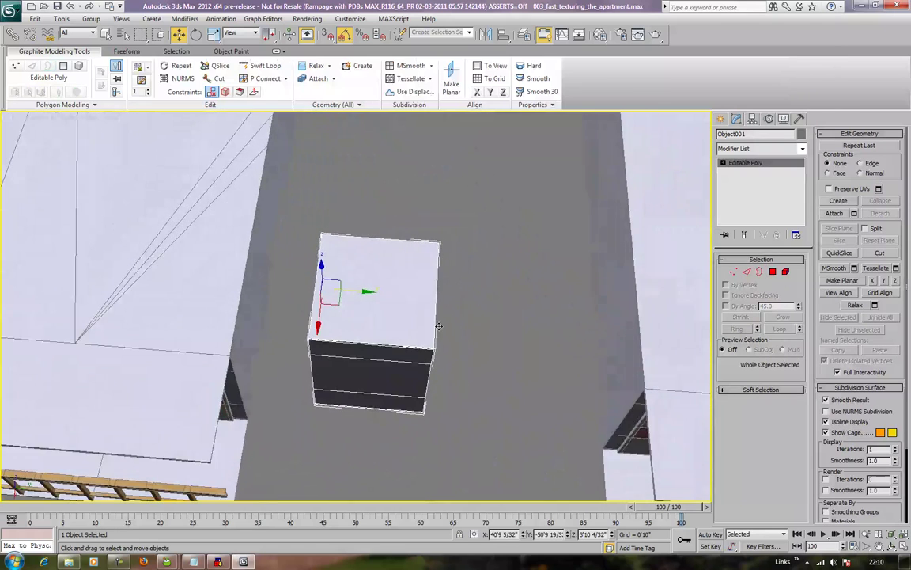
mouse_move(377, 288)
middle_mouse_down("alt")
mouse_move(376, 276)
mouse_move(402, 303)
mouse_move(401, 291)
mouse_move(390, 310)
mouse_move(372, 291)
middle_mouse_up("alt")
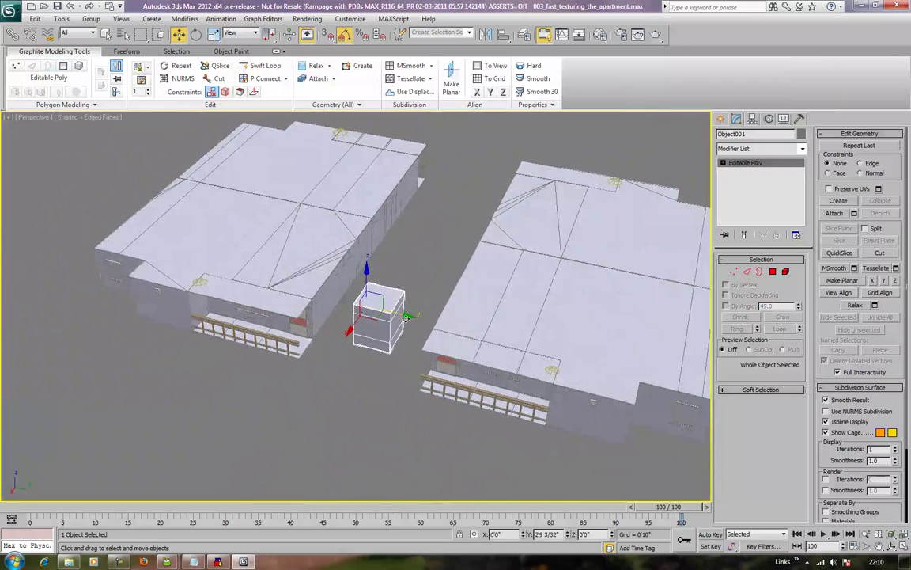
scroll(403, 321, "up", 5)
scroll(418, 331, "down", 4)
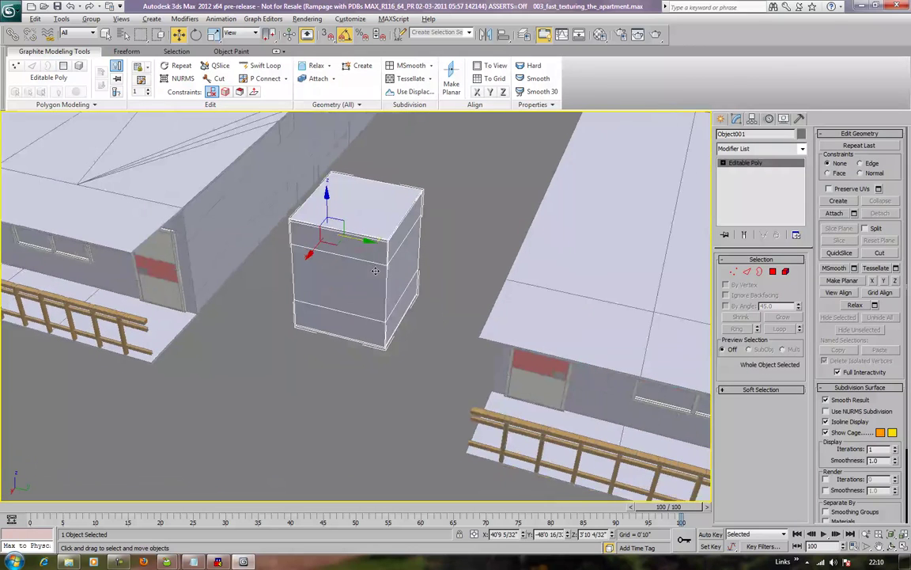
scroll(441, 264, "up", 2)
Bring up the Stairs object types for creating new geometry
left_click(721, 119)
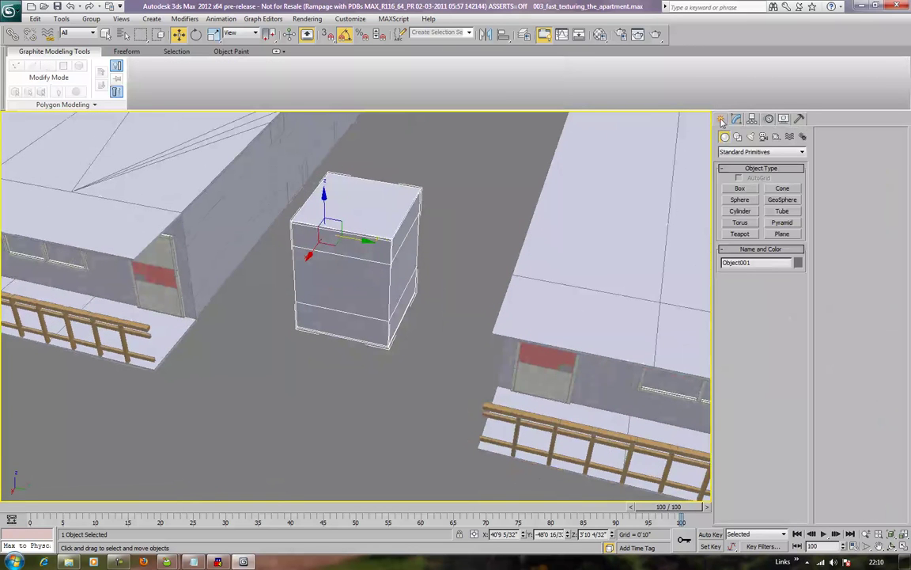
left_click(756, 151)
left_click(726, 246)
middle_click_drag(470, 273, 439, 278)
scroll(490, 246, "up", 3)
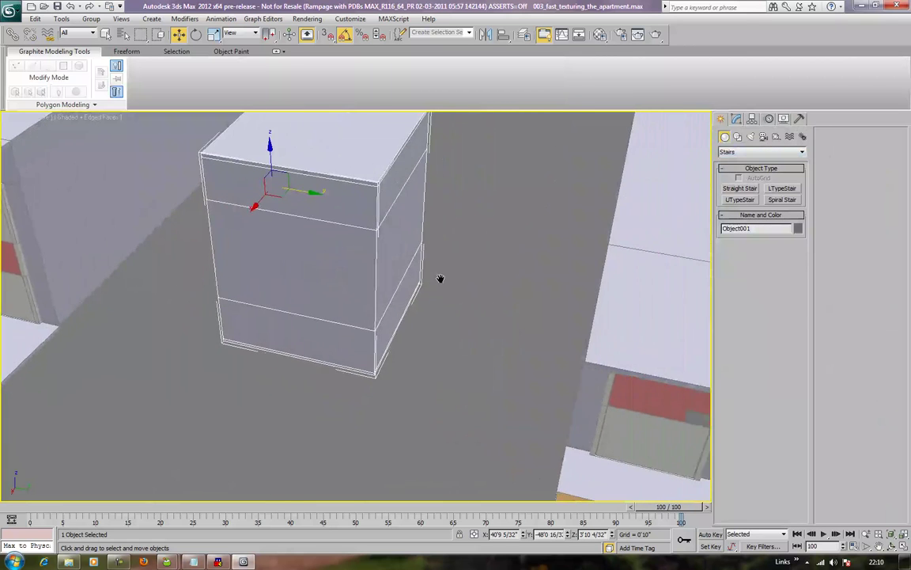
scroll(443, 285, "down", 3)
Try drawing a U-type stair on the ground in front of the block, with flights about 6'10" long and 1'6" wide
left_click(732, 200)
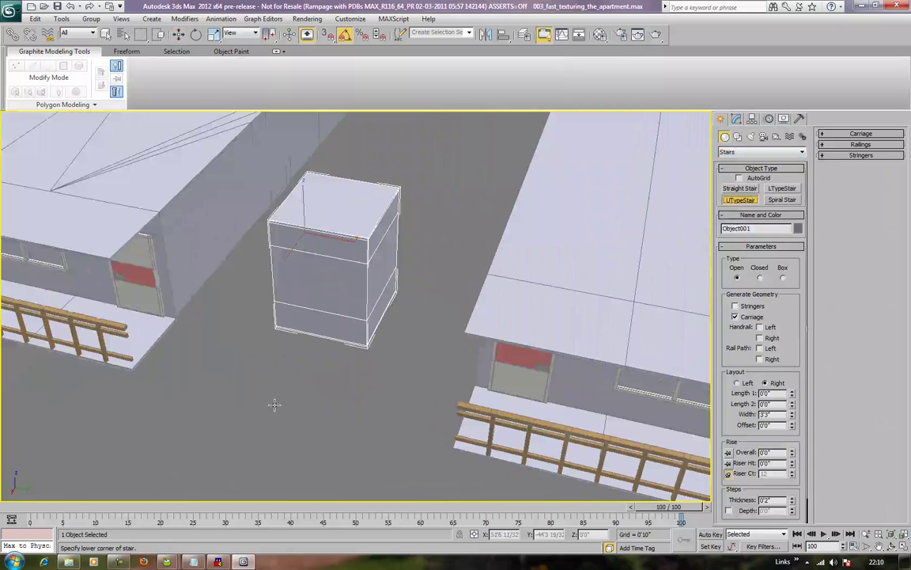
left_click_drag(239, 397, 335, 428)
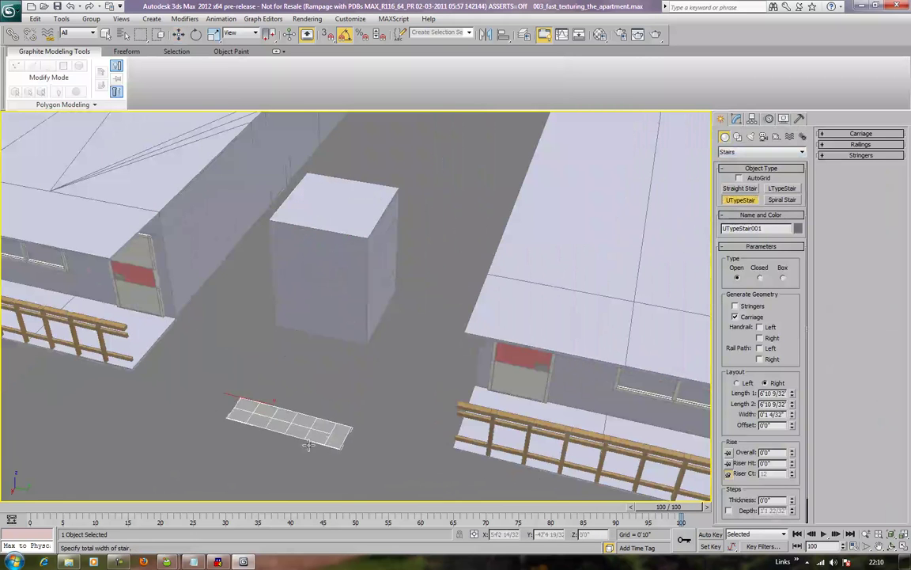
left_click(285, 382)
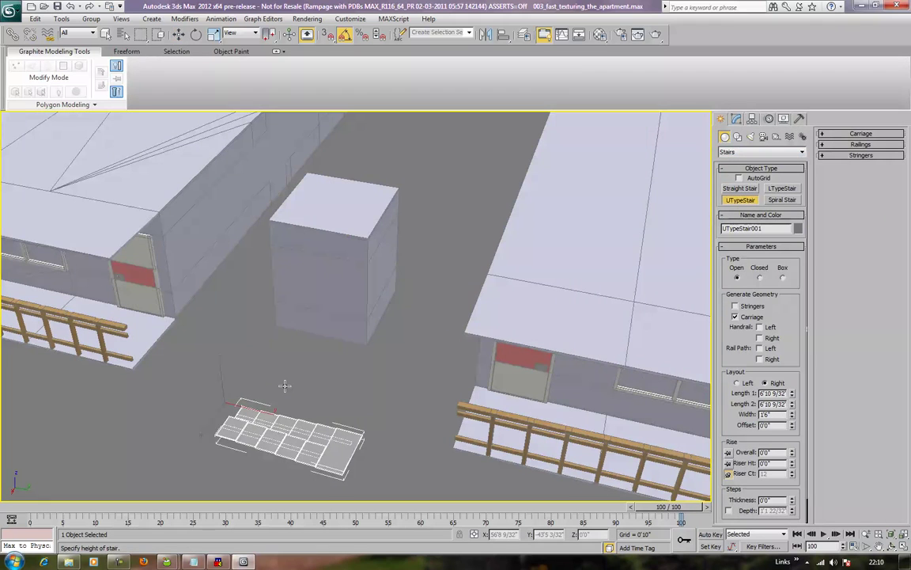
right_click(282, 290)
scroll(301, 345, "up", 2)
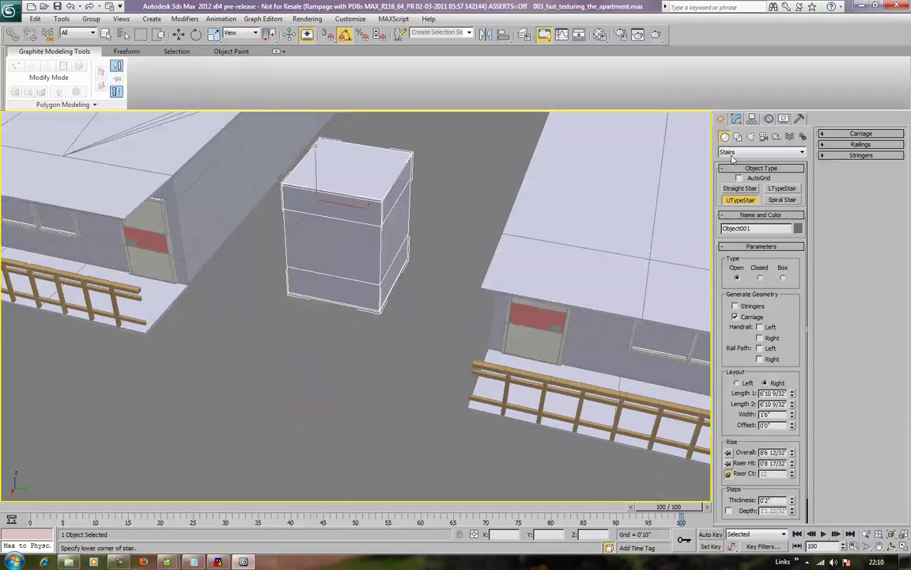
Try drawing an L-type stair with a -90 degree angle on the ground in front of the block
left_click(782, 188)
mouse_move(289, 408)
left_mouse_down()
mouse_move(277, 417)
mouse_move(304, 392)
mouse_move(269, 340)
mouse_move(298, 391)
left_mouse_up()
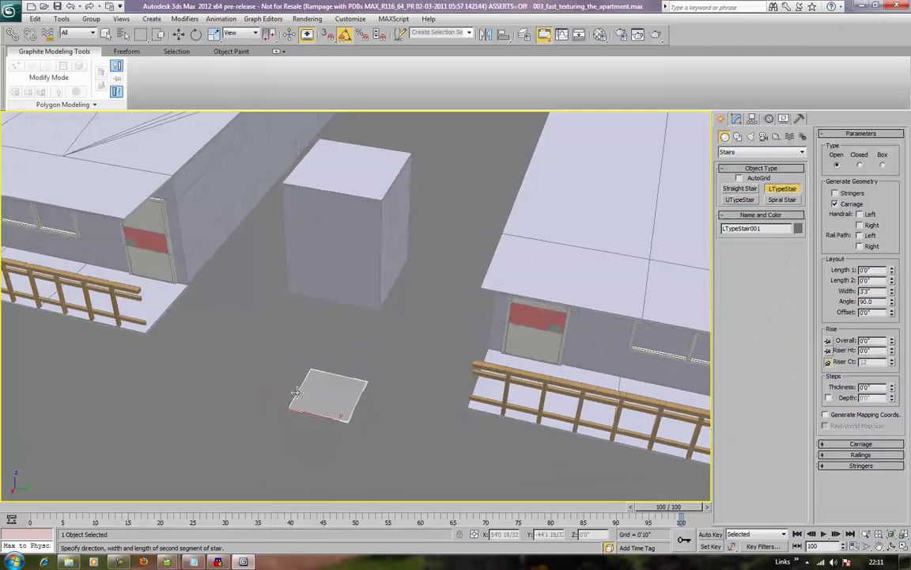
left_click(138, 393)
left_click(200, 425)
middle_click_drag(278, 387, 387, 338)
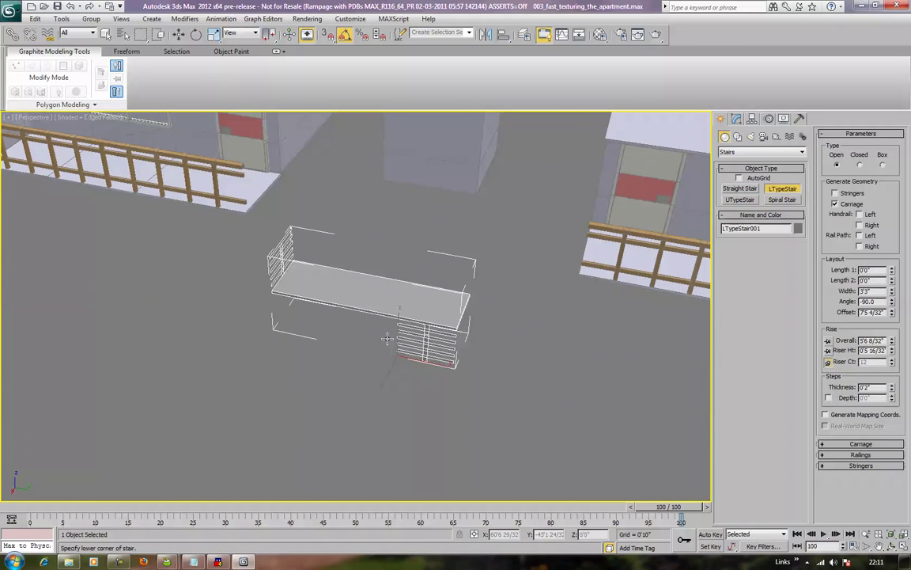
right_click(309, 389)
scroll(474, 291, "up", 4)
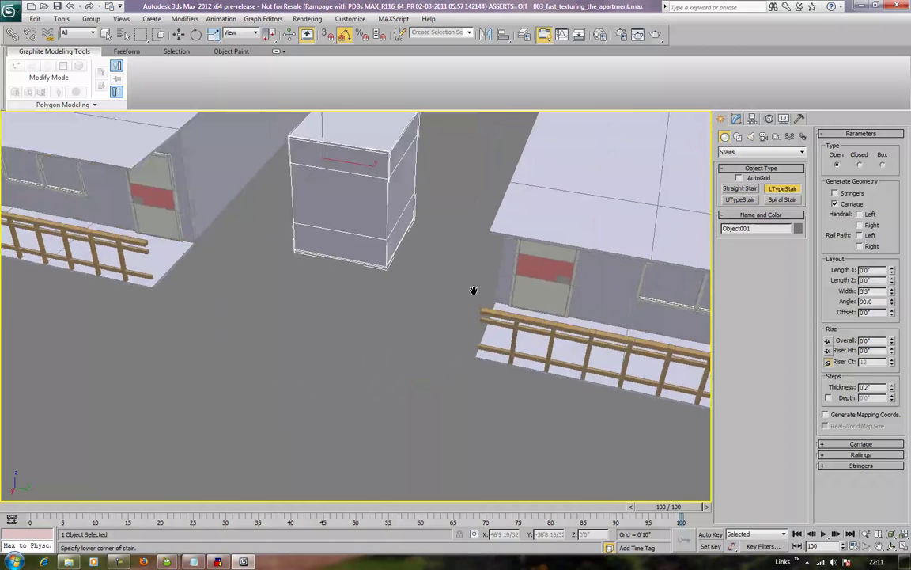
Draw a counter-clockwise spiral stair with a radius of about 5' on the ground in front of the block
left_click(780, 199)
left_click_drag(332, 367, 276, 427)
left_click(296, 293)
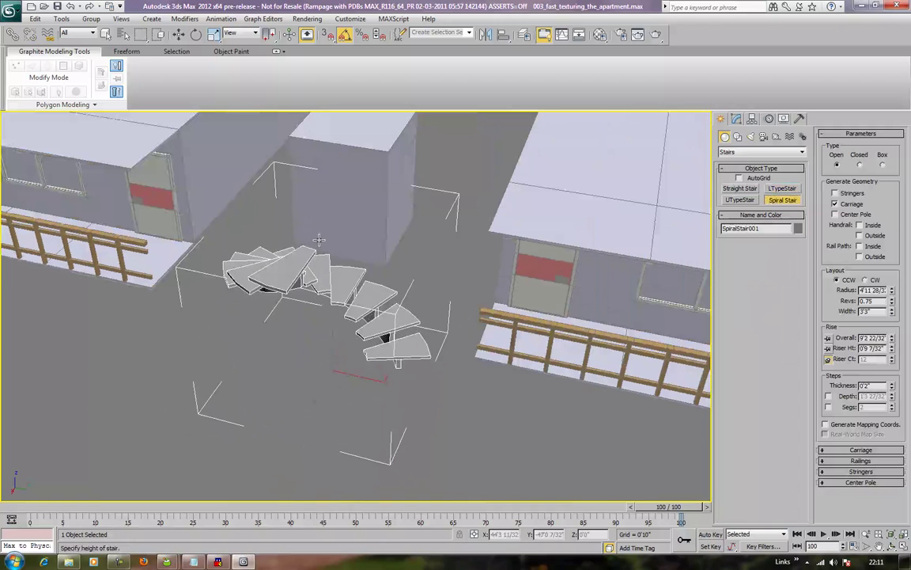
Try the Box and Closed types, stringers and a center pole on the spiral stair, and delete it
left_click(883, 166)
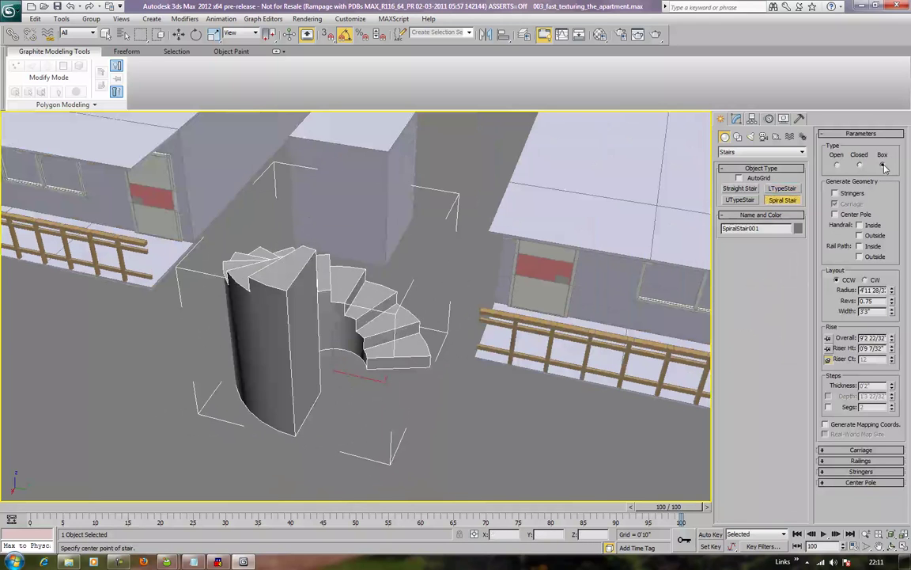
left_click(861, 166)
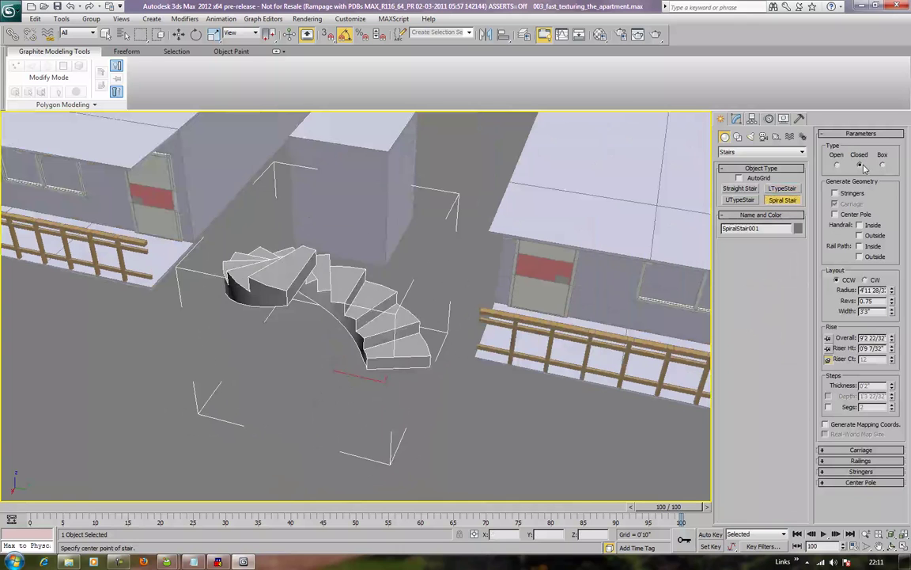
left_click(845, 194)
left_click(842, 215)
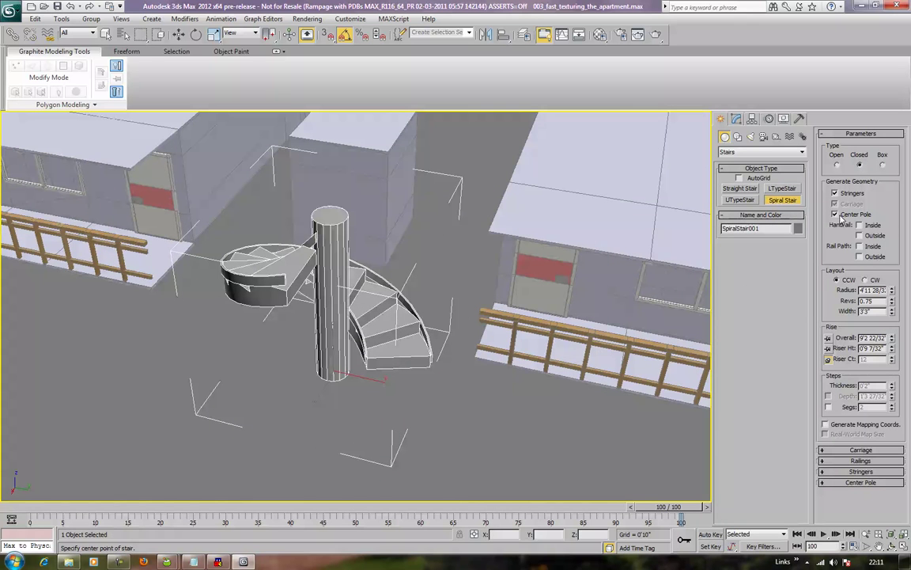
key("Delete")
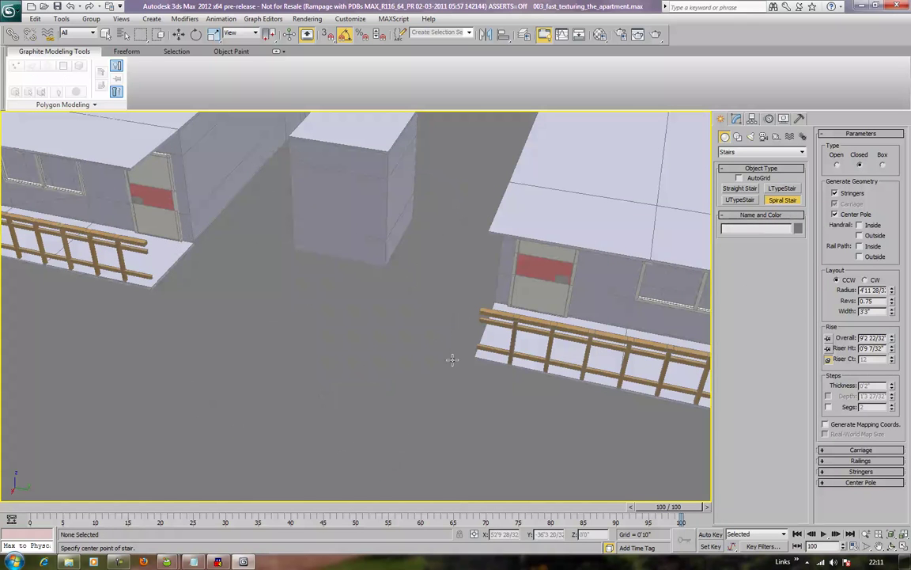
Try drawing a straight stair about 5'3" long and 2'4" wide between the apartment's side wall and the block
middle_click_drag(459, 349, 441, 421)
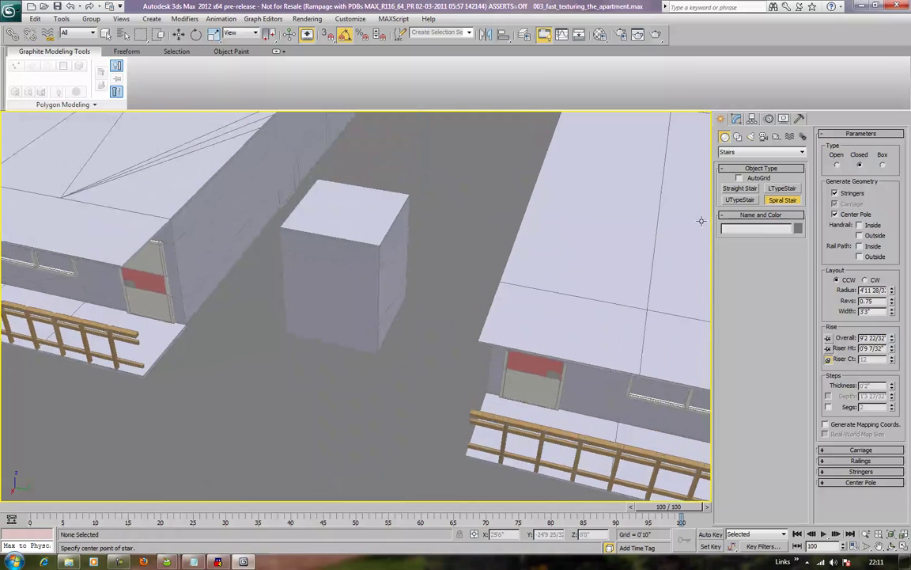
left_click(740, 188)
middle_click_drag(295, 344, 332, 377)
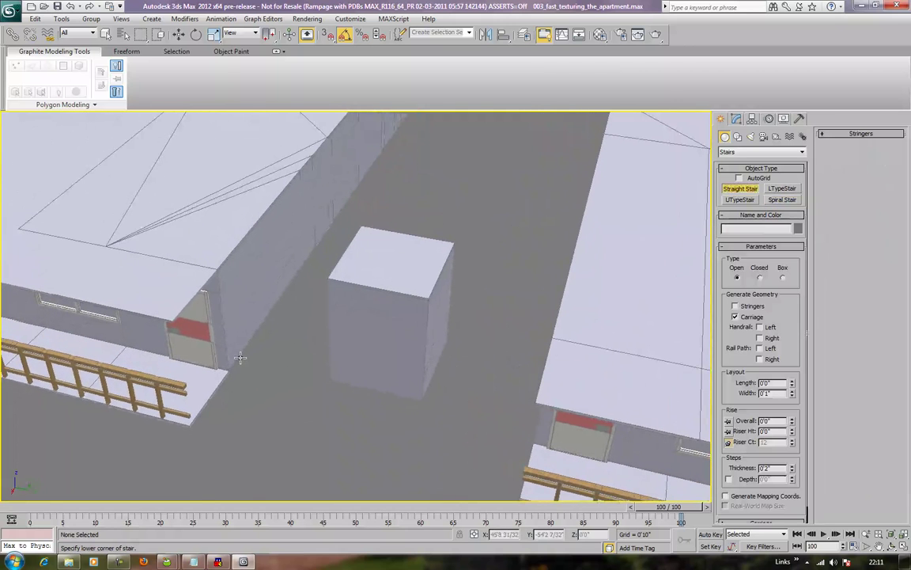
mouse_move(240, 357)
left_mouse_down()
mouse_move(322, 378)
mouse_move(315, 375)
left_mouse_up()
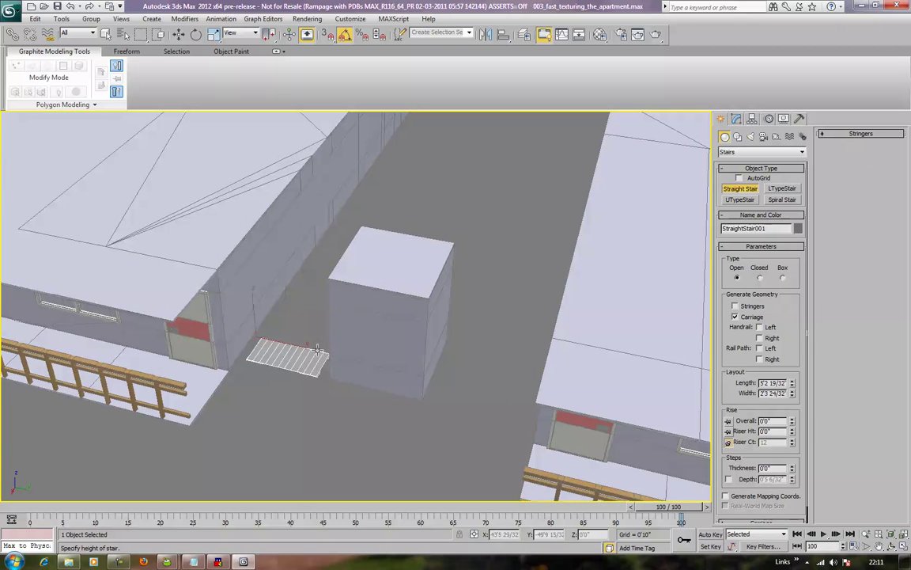
left_click(316, 353)
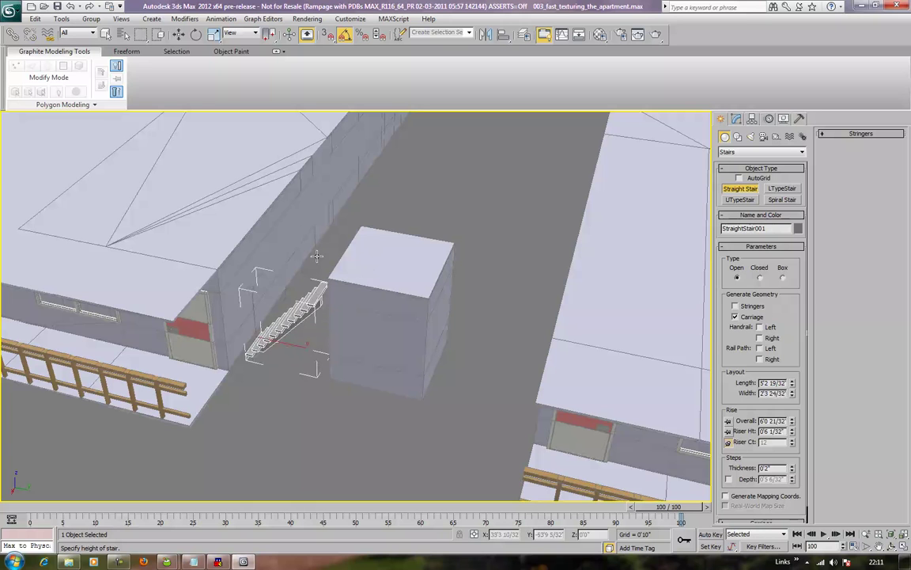
right_click(317, 256)
Draw a straight stair along the apartment's side wall, about 8'10" long, 3' wide and 8'6" high, starting near the porch corner
middle_click_drag(293, 335, 230, 357, "alt")
scroll(203, 320, "up", 6)
middle_click_drag(383, 409, 292, 360, "alt")
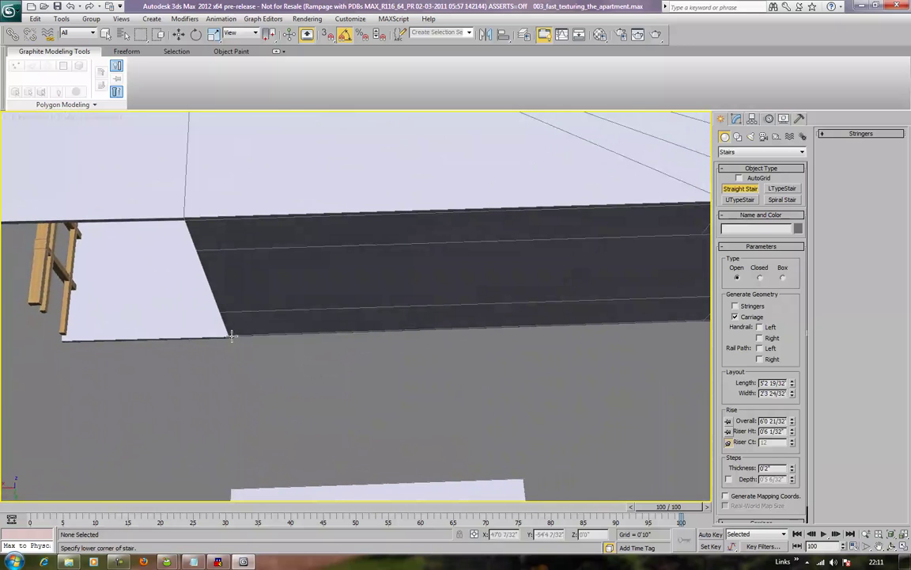
left_click_drag(231, 337, 513, 327)
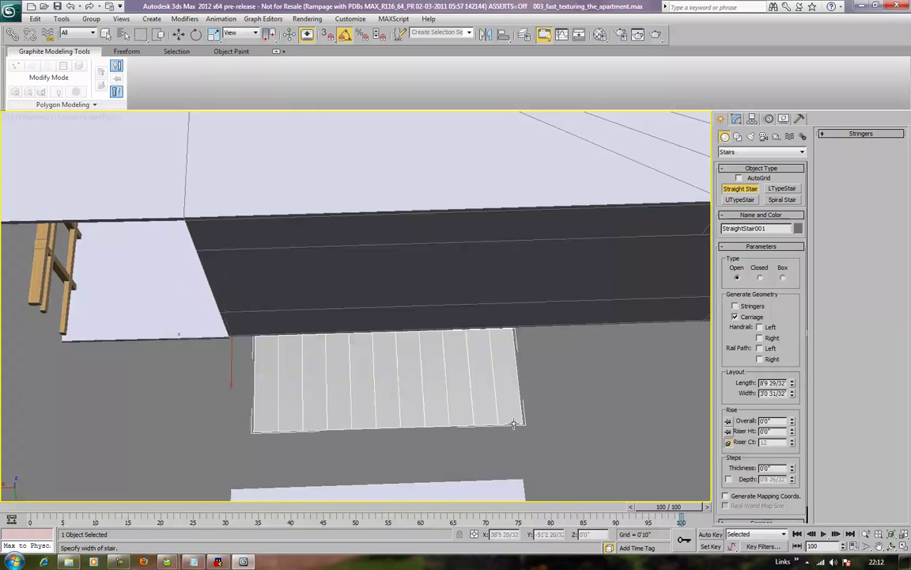
left_click(514, 423)
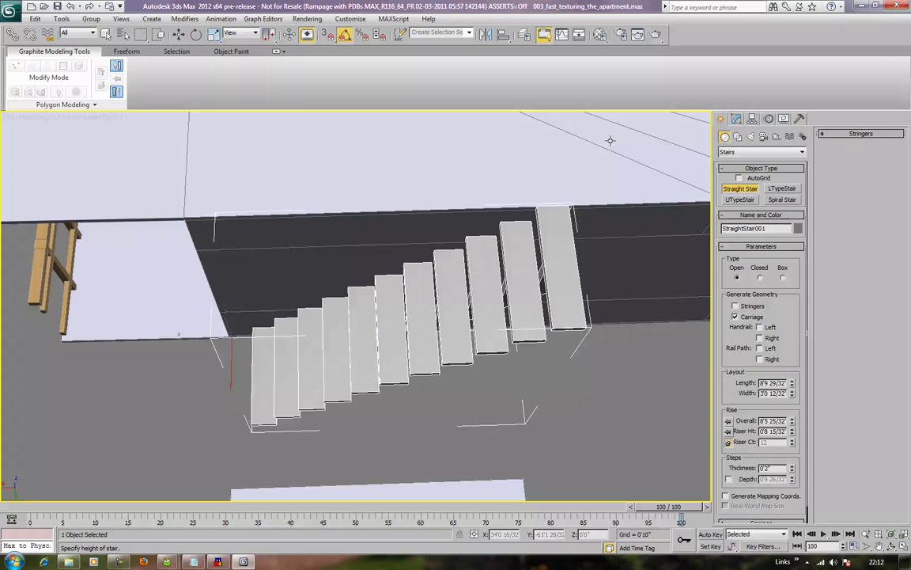
left_click(609, 140)
Give the straight stair left and right handrails, left and right rail paths, and stringers
scroll(610, 141, "down", 3)
middle_click_drag(440, 366, 533, 267, "alt")
middle_click_drag(462, 335, 405, 337, "alt")
scroll(442, 358, "up", 3)
scroll(444, 314, "down", 3)
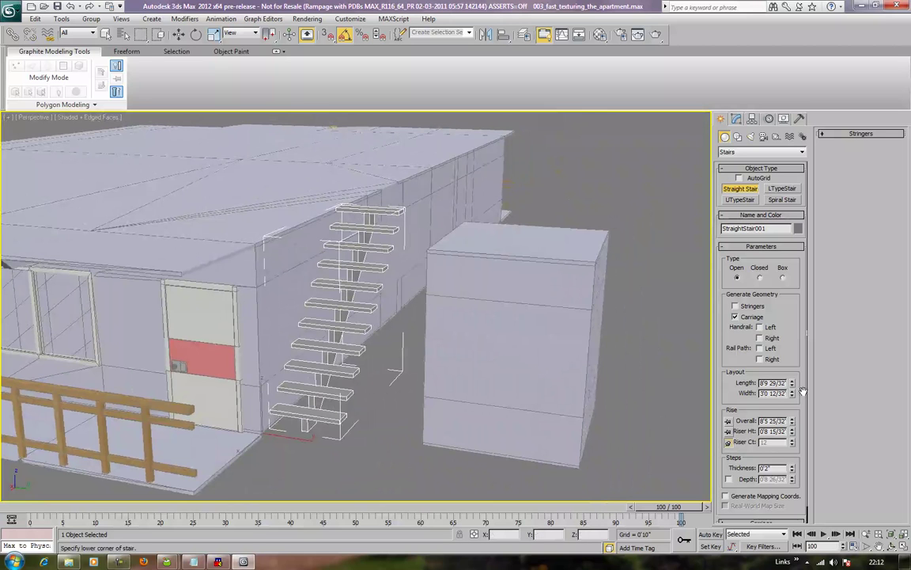
left_click(760, 328)
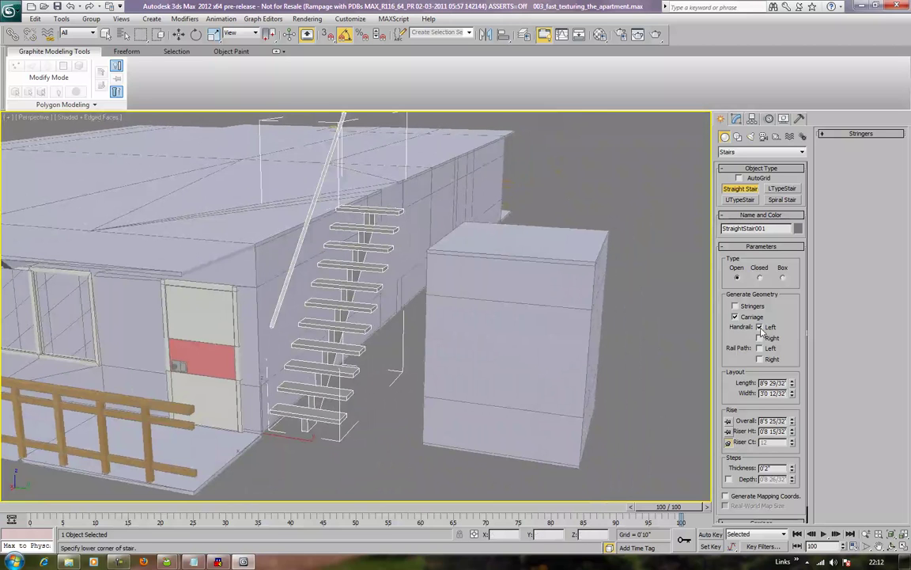
left_click(760, 339)
left_click(760, 349)
left_click(760, 360)
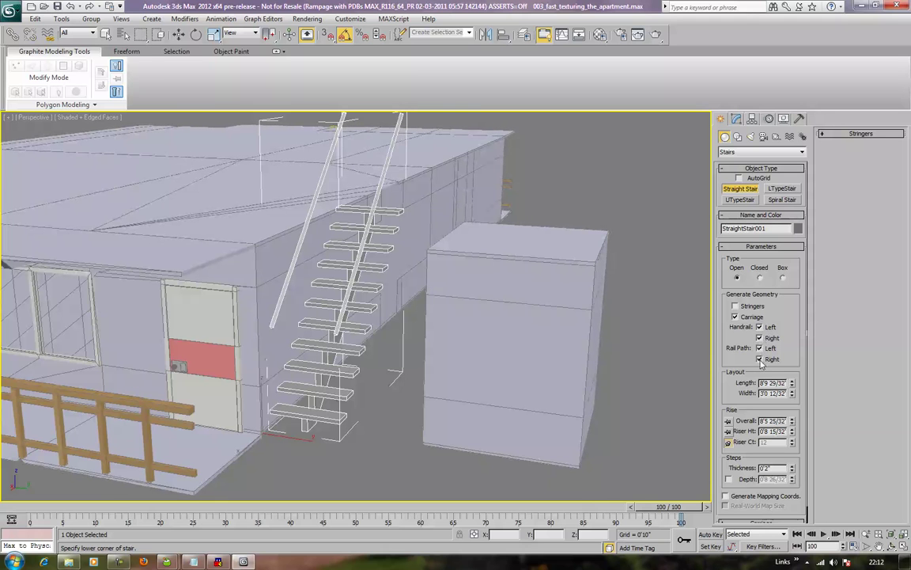
left_click(751, 307)
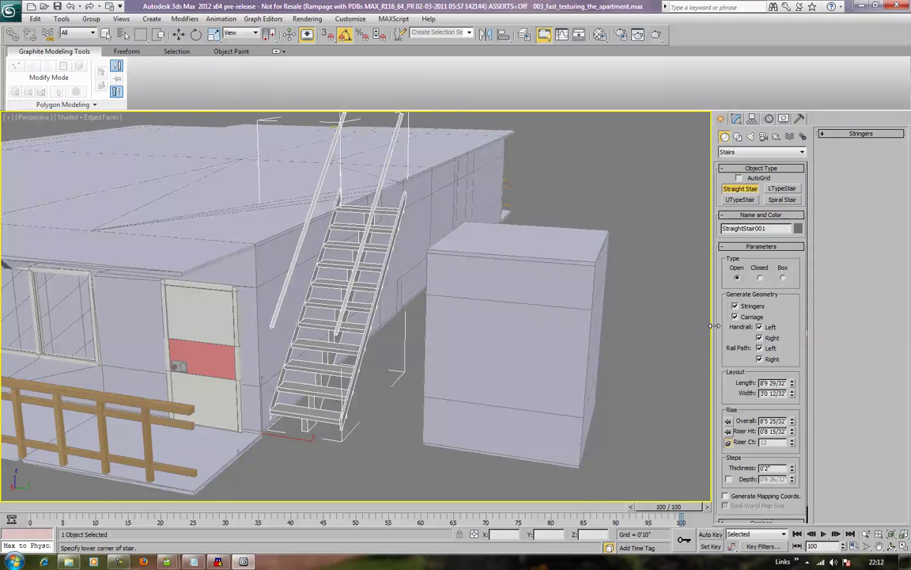
Switch the straight stair to the Box type and raise its stringer offset to 0'4 24/32"
left_click(761, 279)
left_click(782, 279)
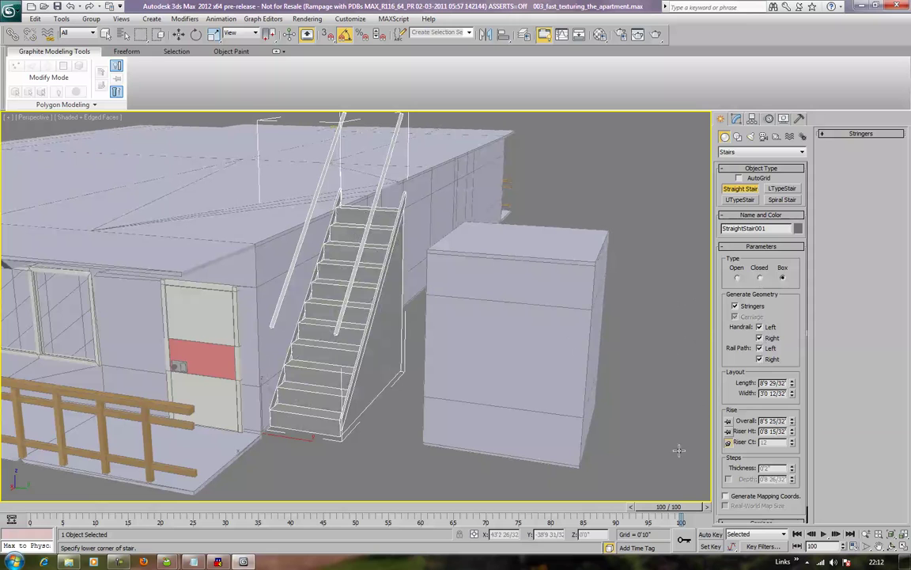
left_click_drag(801, 456, 822, 370)
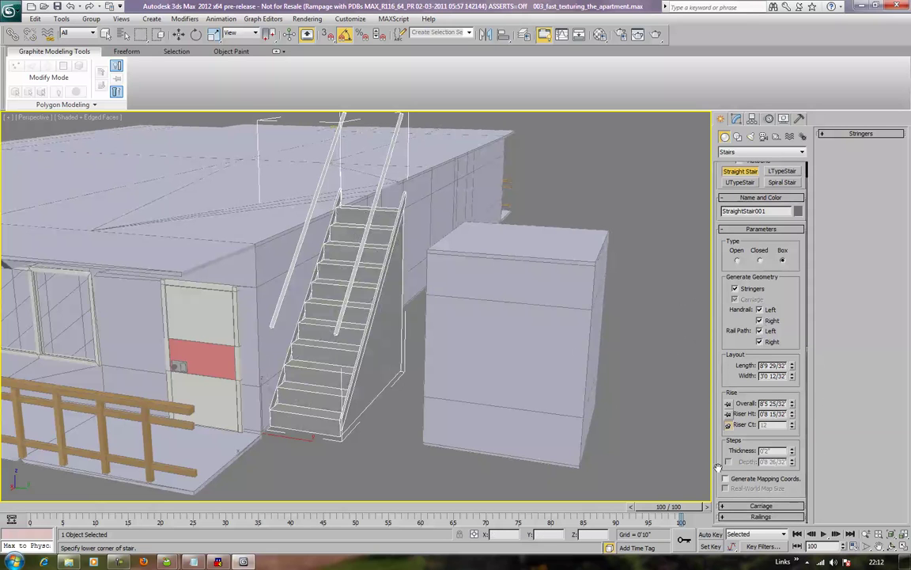
left_click(727, 508)
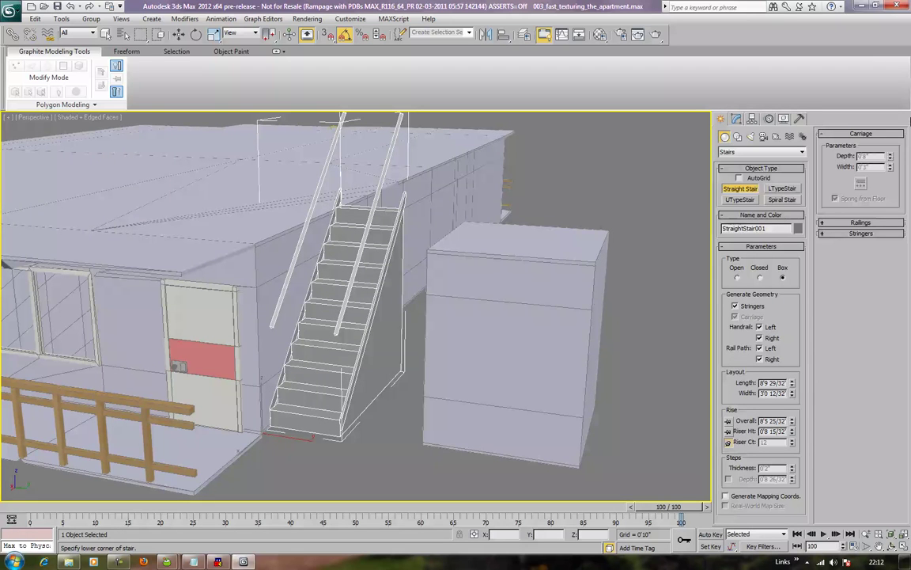
left_click(859, 224)
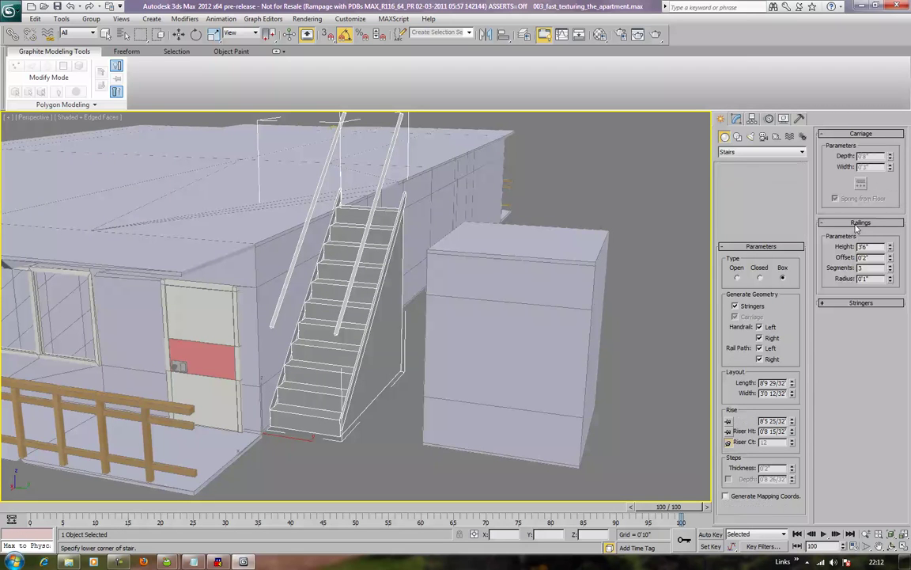
left_click(839, 305)
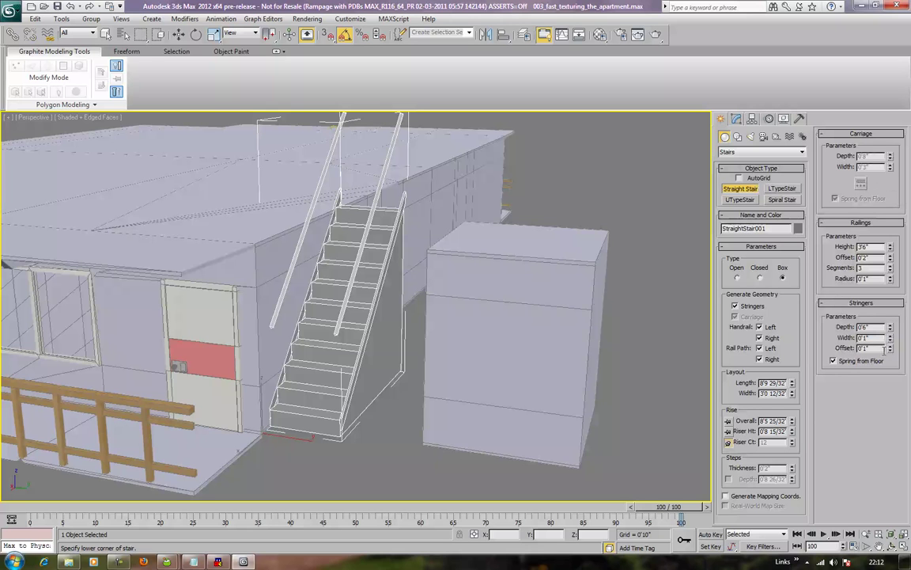
left_click_drag(890, 351, 909, 244)
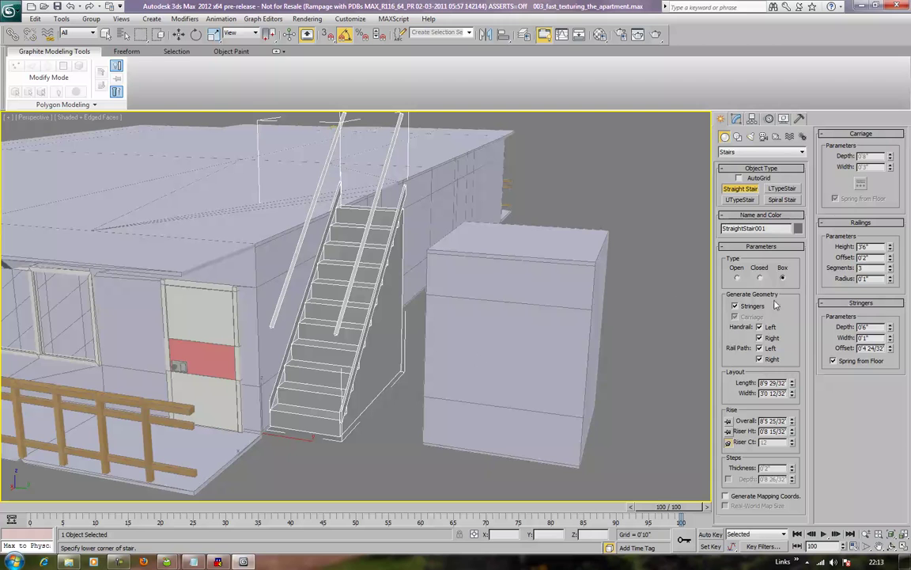
Set the straight stair's type to Open with both carriage and stringers enabled
left_click(735, 306)
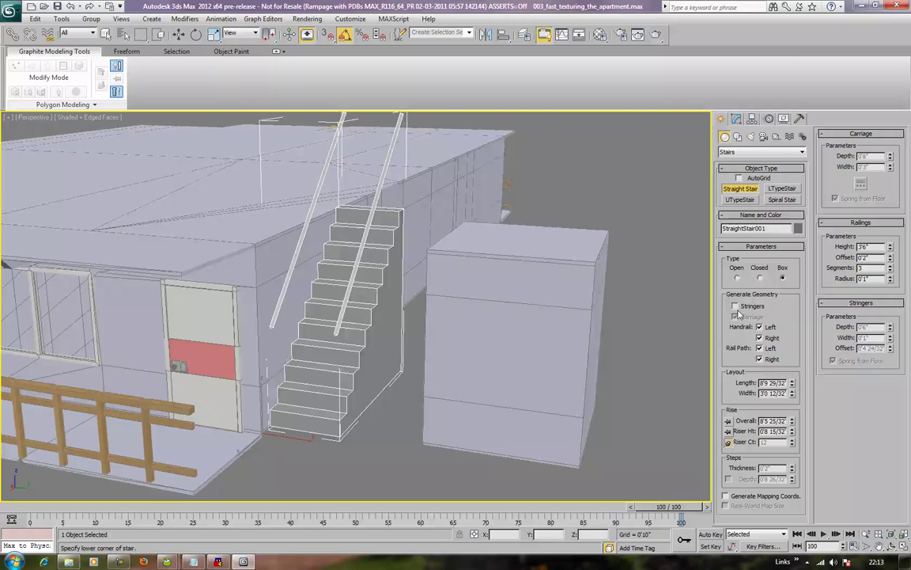
left_click(736, 277)
left_click(735, 317)
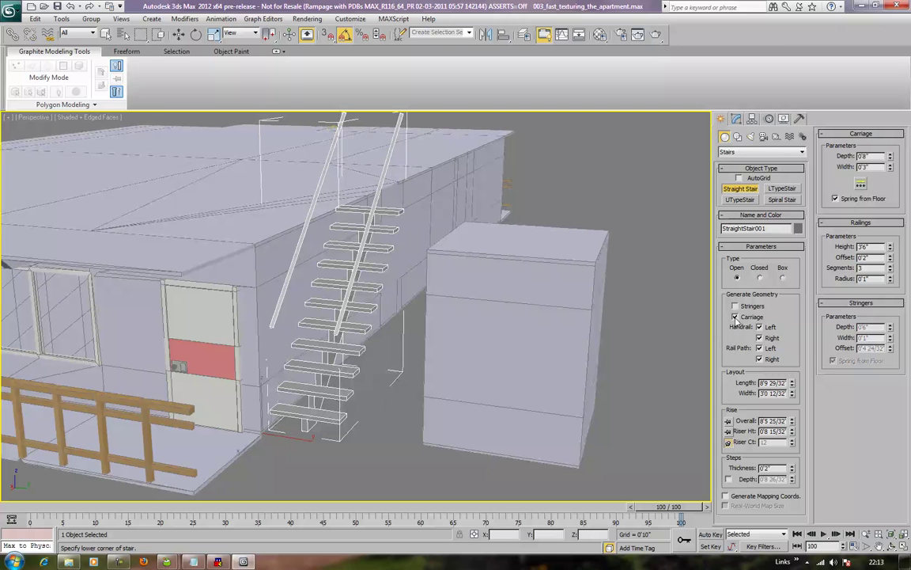
left_click(736, 307)
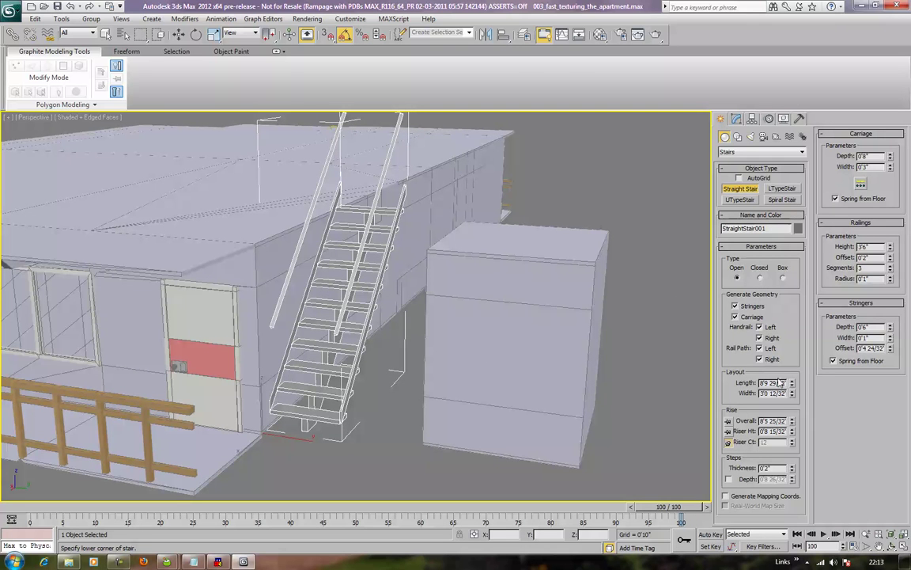
Set the straight stair's layout length to 9'0"
left_click(728, 479)
left_click(728, 479)
double_click(781, 382)
type("9")
key("Tab")
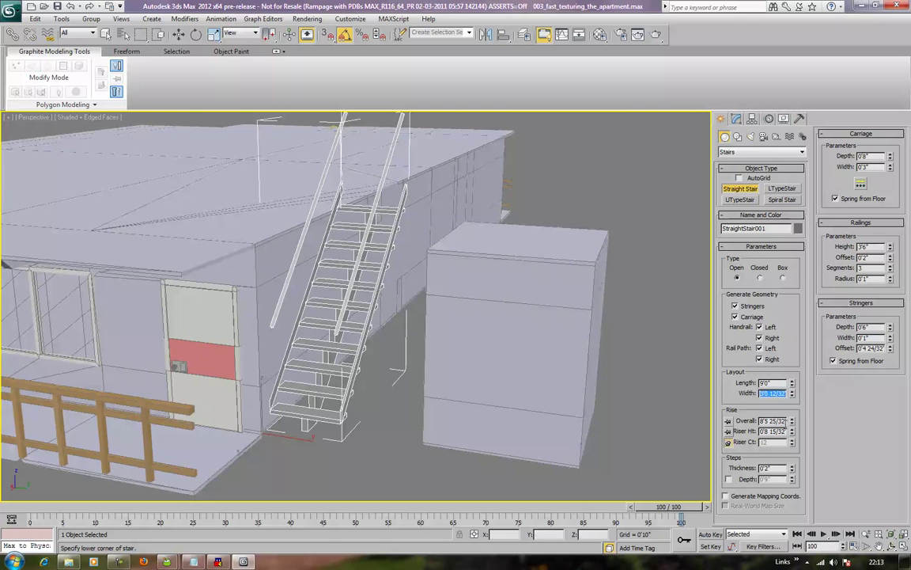
Lower the straight stair's overall rise to about 3'11 27/32" and set its layout length to 6'0"
left_click_drag(794, 428, 792, 450)
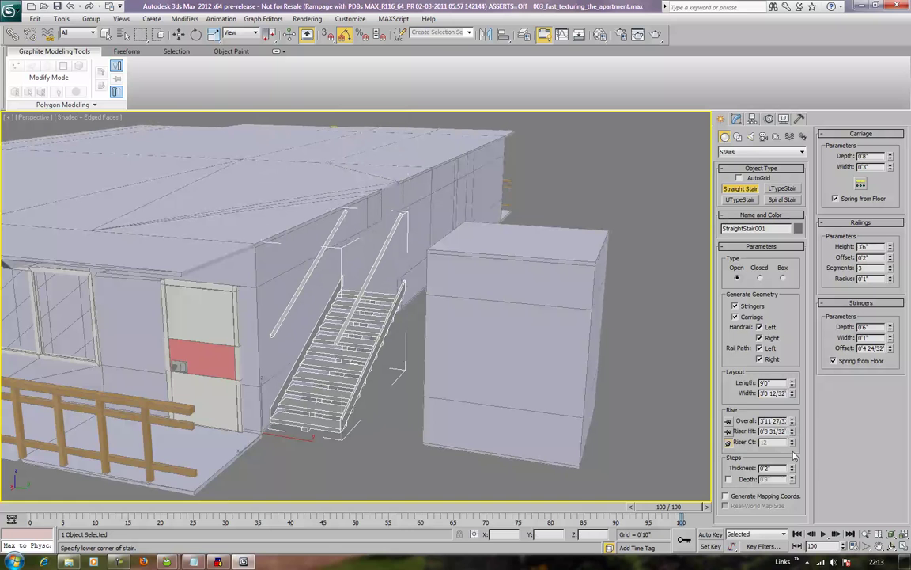
middle_click_drag(492, 185, 346, 378, "alt")
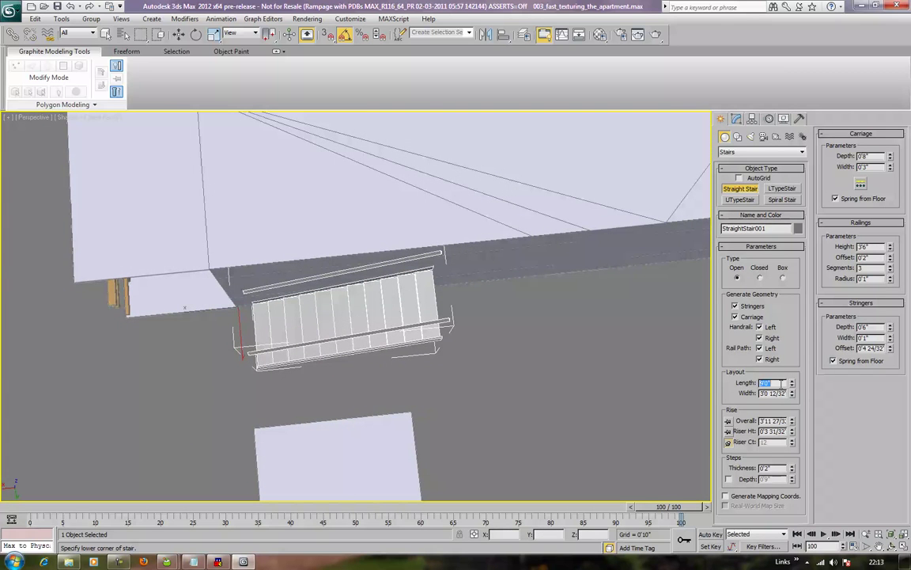
left_click(782, 383)
type("6")
key("Return")
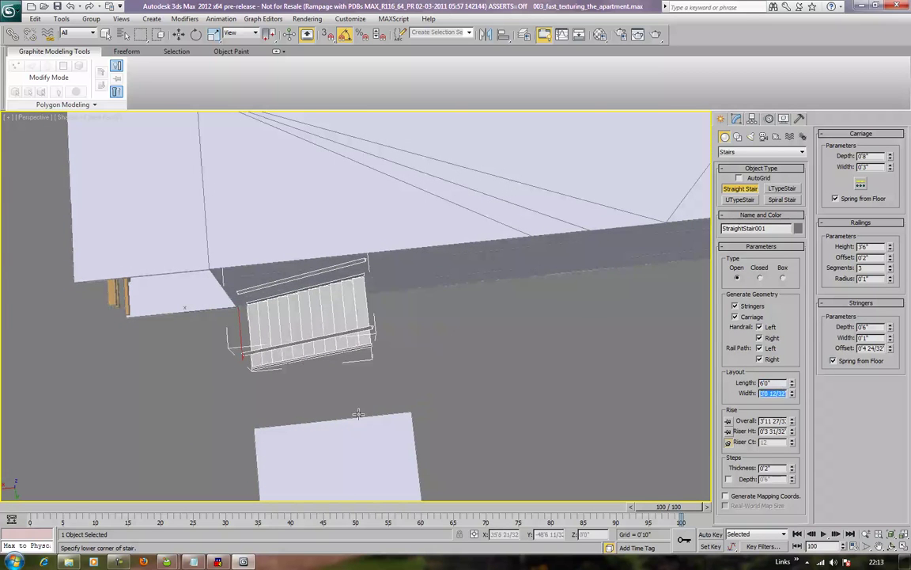
Convert the straight stair beside the apartment wall to an editable poly
middle_click_drag(351, 300, 476, 276, "alt")
middle_click_drag(454, 321, 525, 292, "alt")
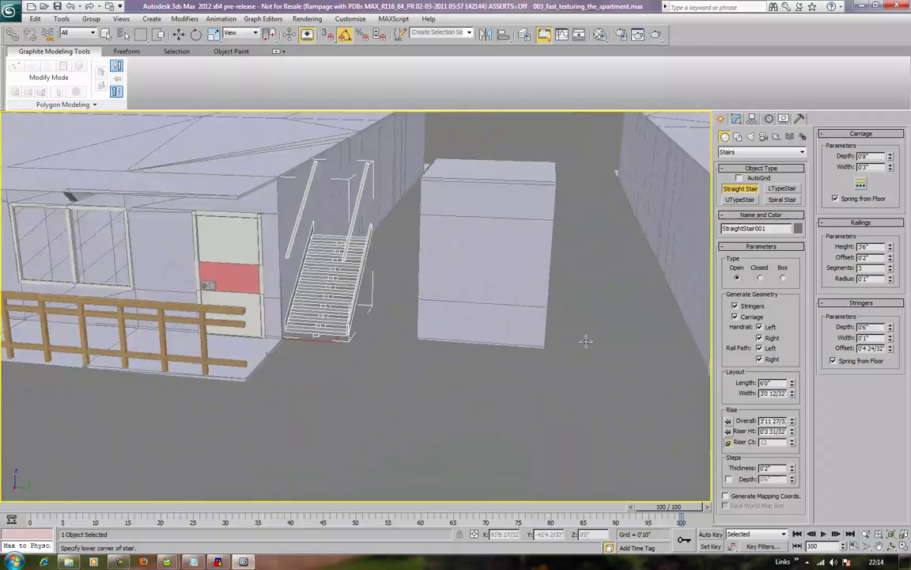
middle_click_drag(663, 434, 648, 412, "alt")
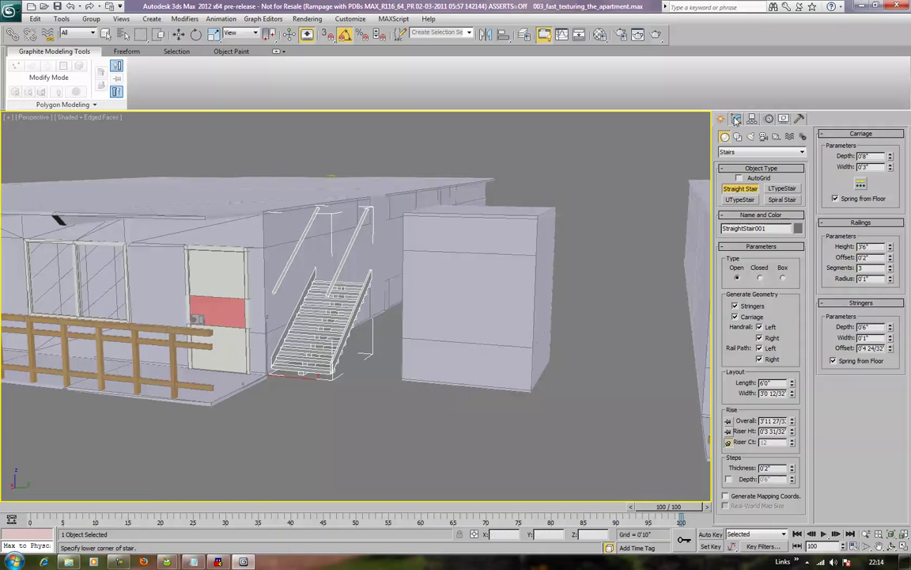
left_click(736, 118)
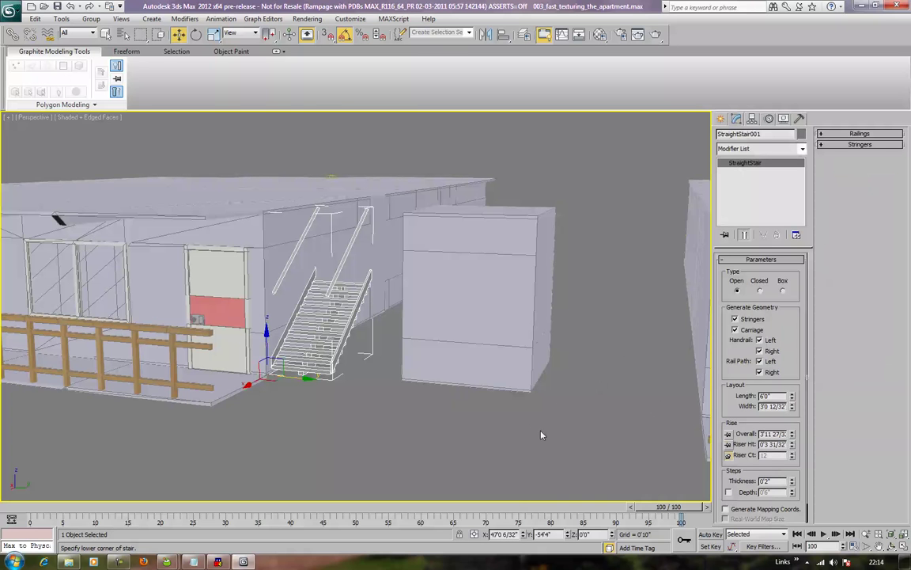
middle_click_drag(466, 405, 286, 271, "alt")
right_click(285, 285)
mouse_move(340, 413)
left_click(433, 422)
Make a copy of the stair rotated 180° about the vertical axis and move it in front of the connecting block
left_click(196, 34)
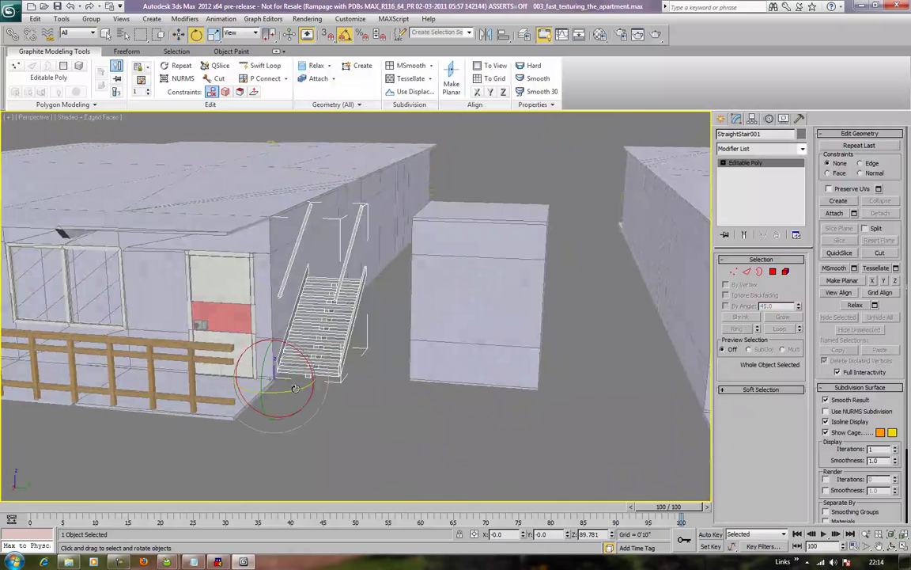
left_click_drag(299, 390, 205, 412, "shift")
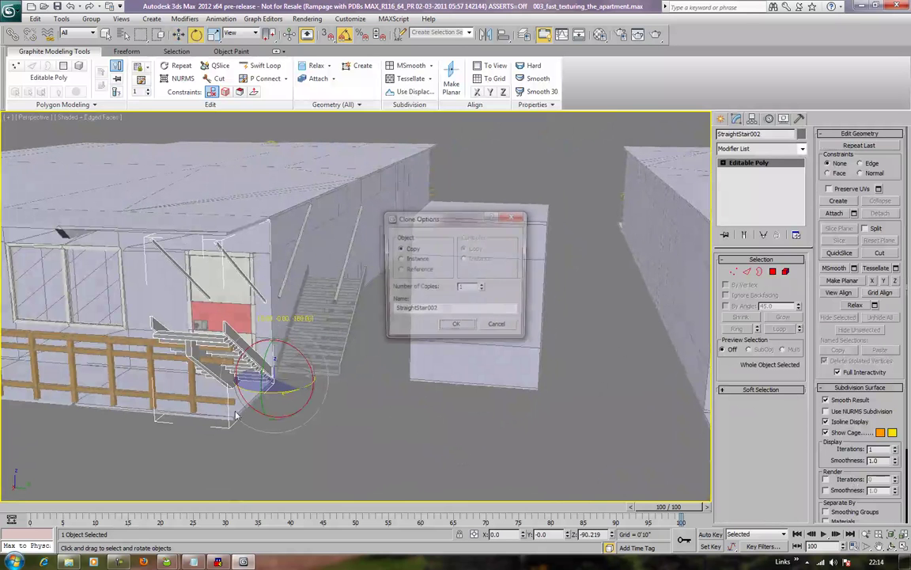
left_click(416, 307)
middle_click_drag(416, 306, 392, 299, "alt")
key("w")
mouse_move(315, 320)
left_mouse_down()
mouse_move(455, 321)
mouse_move(553, 352)
left_mouse_up()
left_click(546, 267)
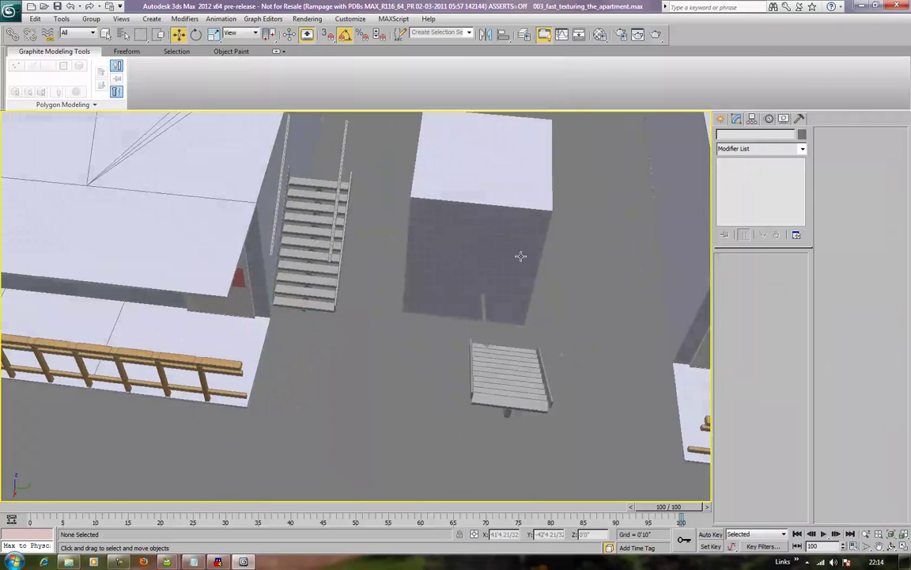
Move the connecting block sideways against the outer side of the original stair
left_click(518, 257)
left_click_drag(460, 186, 397, 203)
middle_click_drag(396, 203, 396, 301, "alt")
middle_click_drag(325, 268, 309, 325)
left_click_drag(354, 380, 369, 379)
middle_click_drag(451, 349, 409, 302, "alt")
Raise the stair copy vertically to a Z height of about 6'3 24/32"
left_click(507, 278)
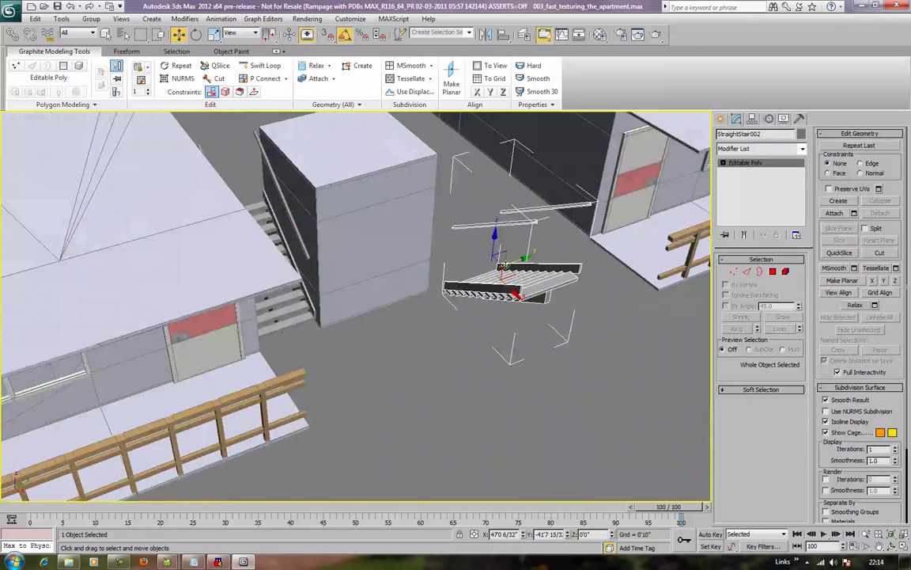
left_click_drag(496, 241, 508, 129)
middle_click_drag(555, 167, 404, 237, "alt")
middle_click_drag(354, 254, 299, 233)
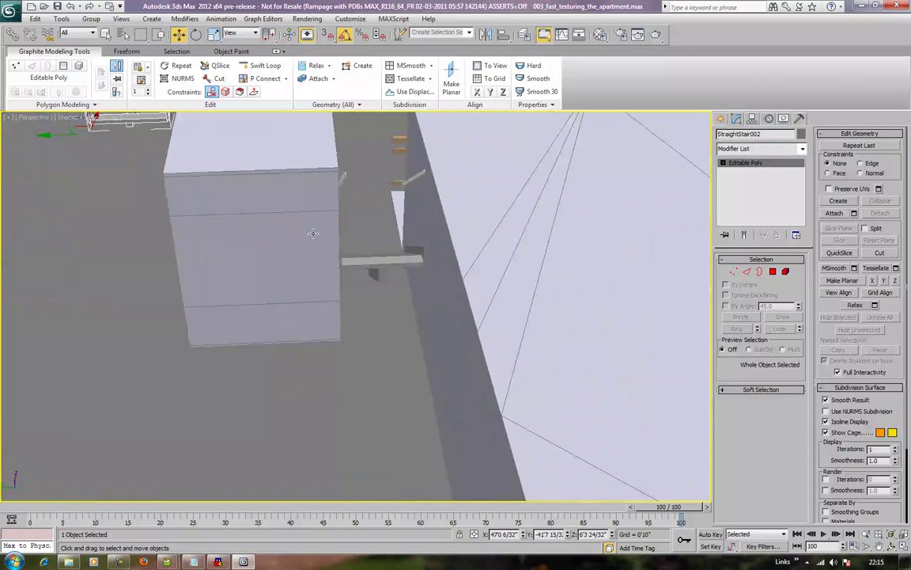
Remove the apartment building that stands directly next to the original stair
scroll(301, 234, "down", 5)
scroll(513, 178, "down", 5)
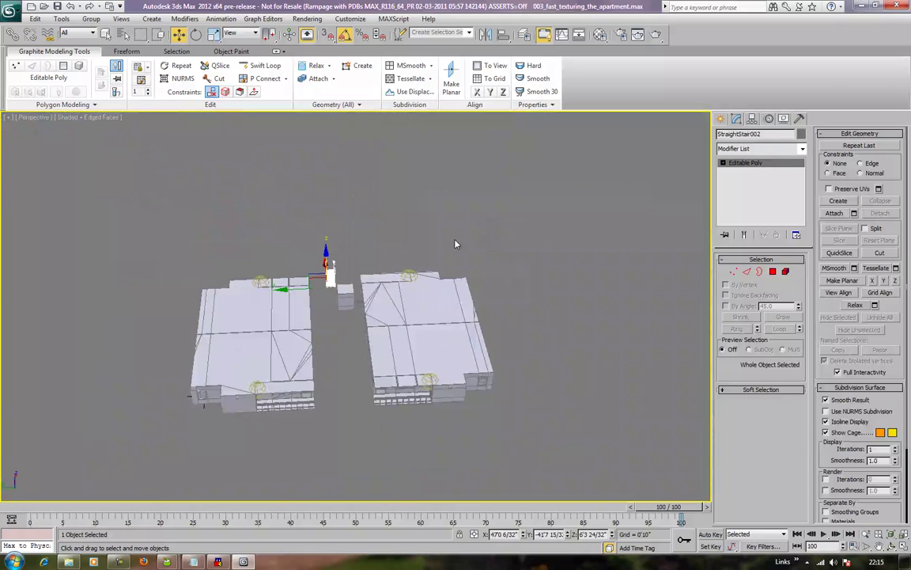
left_click(436, 438)
scroll(417, 382, "up", 5)
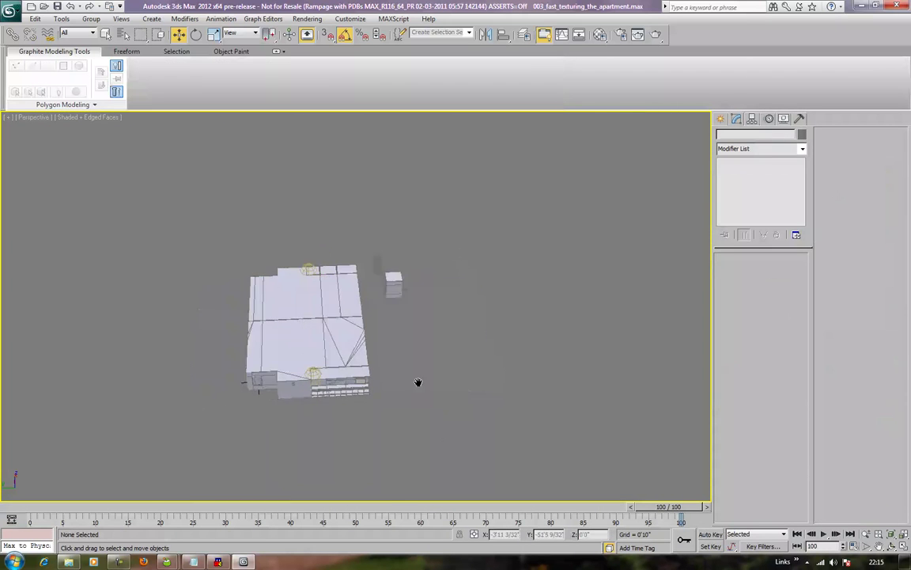
scroll(453, 334, "up", 4)
scroll(331, 241, "up", 1)
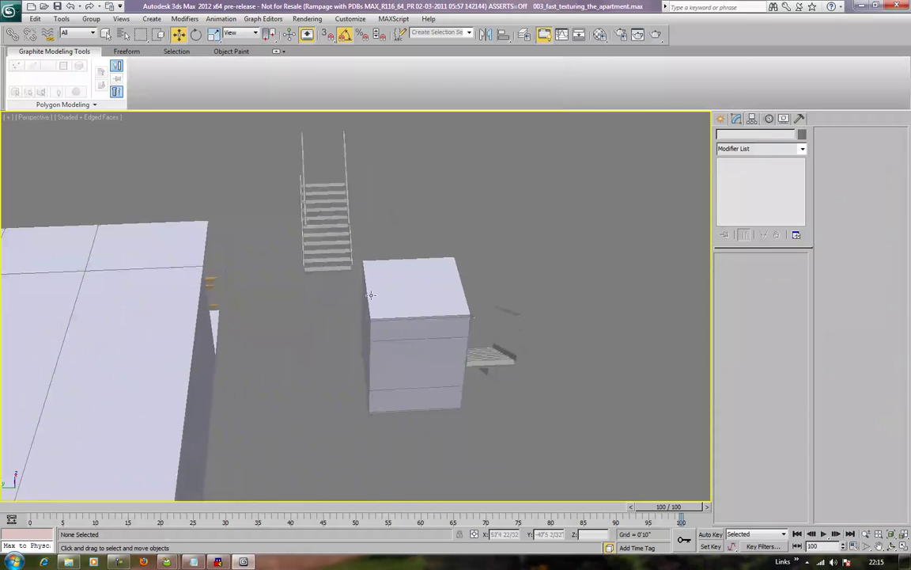
Move the raised stair copy across to the connecting block, at about X 39'11 24/32" and Y -51'3 4/32"
left_click(324, 255)
middle_click_drag(324, 255, 311, 275, "alt")
left_click_drag(309, 254, 487, 325)
middle_click_drag(488, 324, 269, 237, "alt")
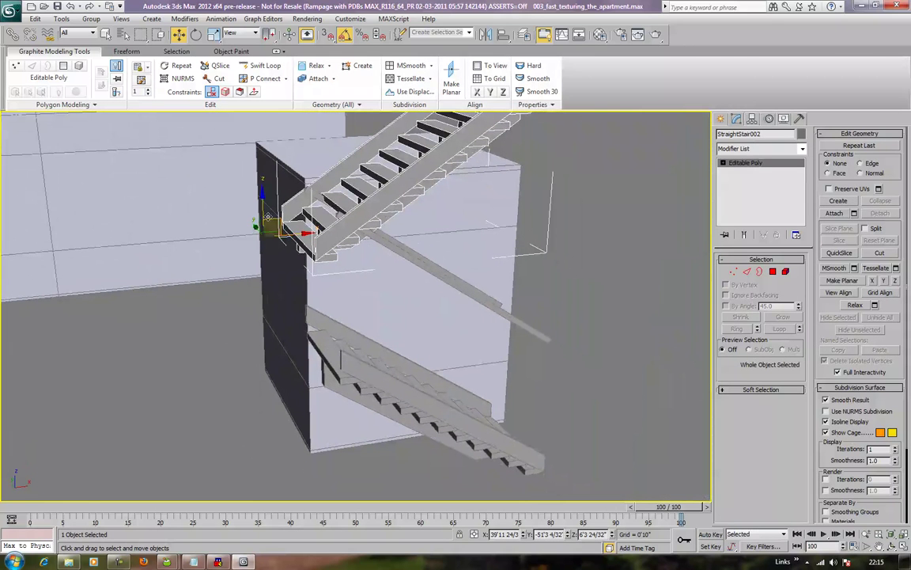
left_click_drag(272, 216, 299, 218)
key("ctrl+z")
Lower the stair copy to about Z 3'3 26/32" and place it along the block's side opposite the original stair
left_click_drag(282, 225, 305, 331)
middle_click_drag(237, 335, 221, 361, "alt")
left_click_drag(222, 360, 208, 371)
middle_click_drag(300, 362, 277, 324, "alt")
scroll(379, 307, "up", 6)
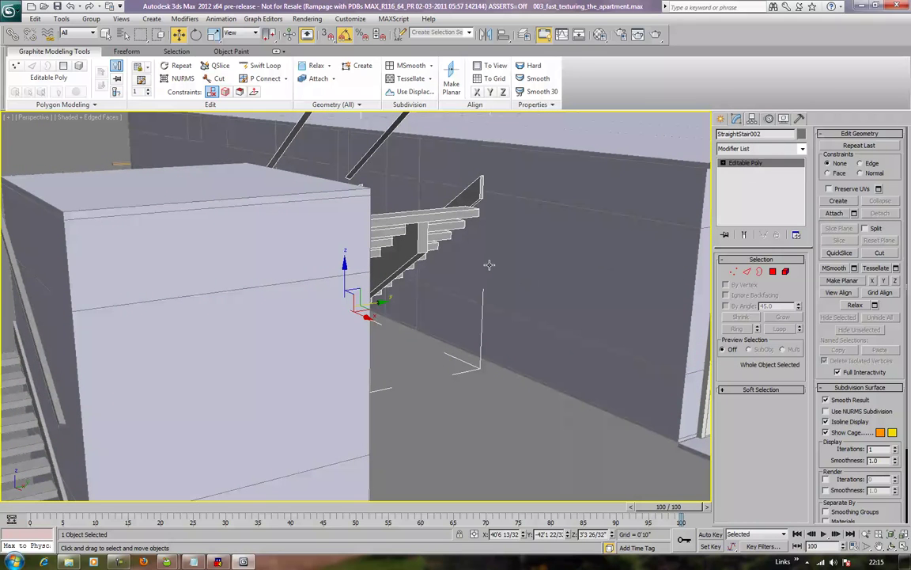
Scale the stair copy vertically to about 119% to bring its top step level with the block's top
middle_click_drag(402, 191, 268, 156, "alt")
scroll(402, 224, "down", 4)
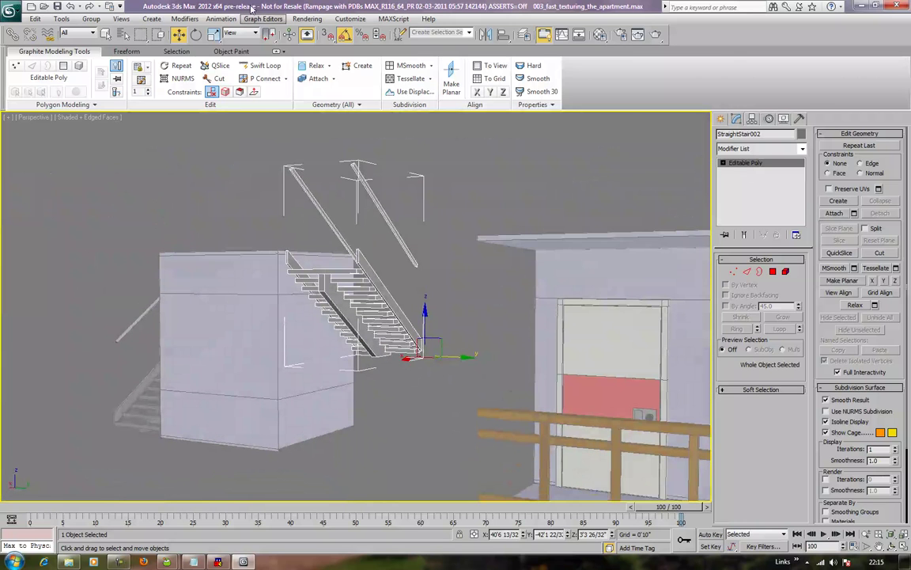
left_click(213, 34)
key("r")
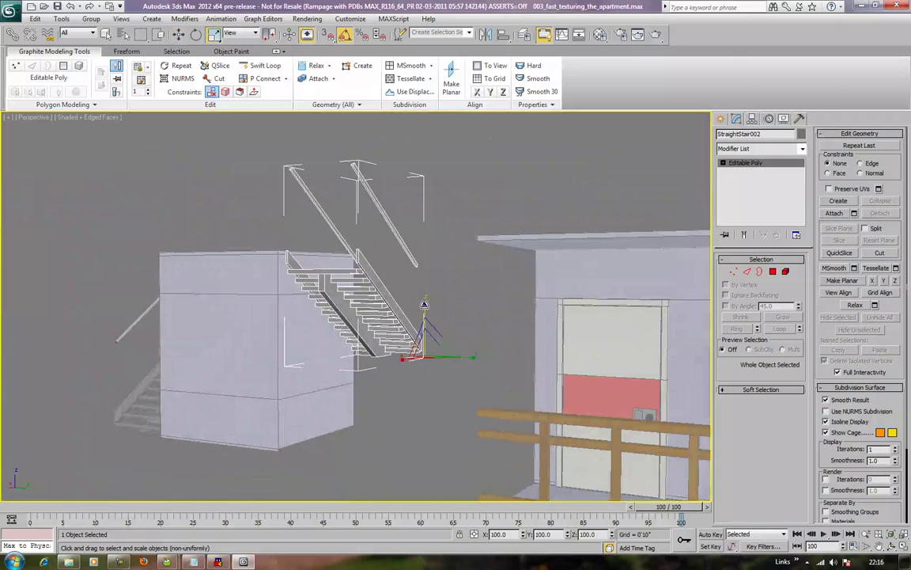
left_click_drag(424, 304, 424, 296)
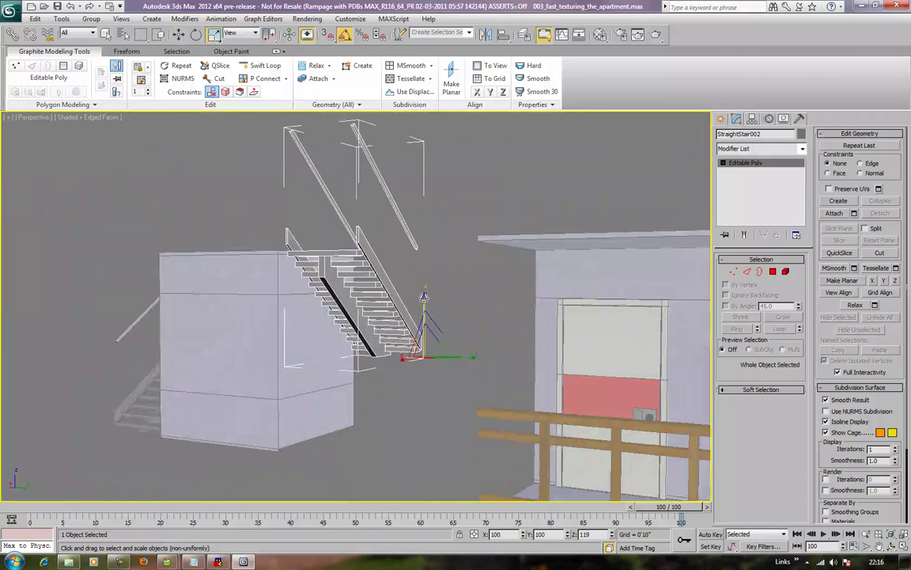
middle_click_drag(424, 296, 352, 266, "alt")
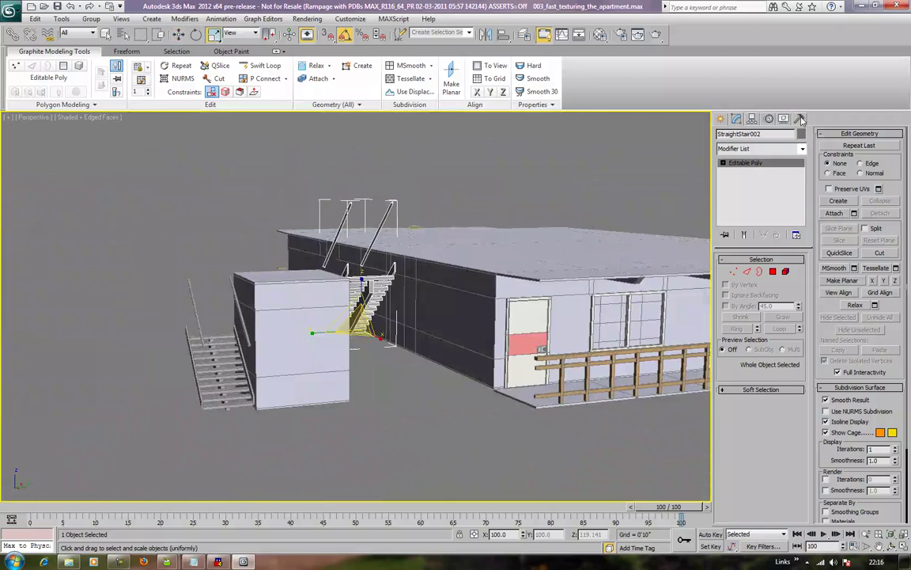
Apply Reset XForm to the scaled stair copy and convert it to an editable poly again
left_click(799, 118)
left_click(760, 253)
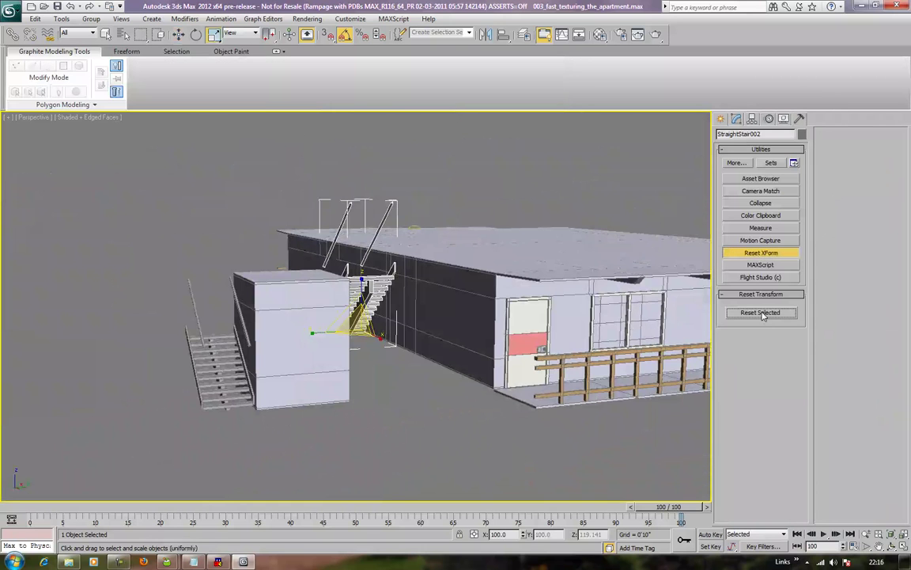
right_click(382, 286)
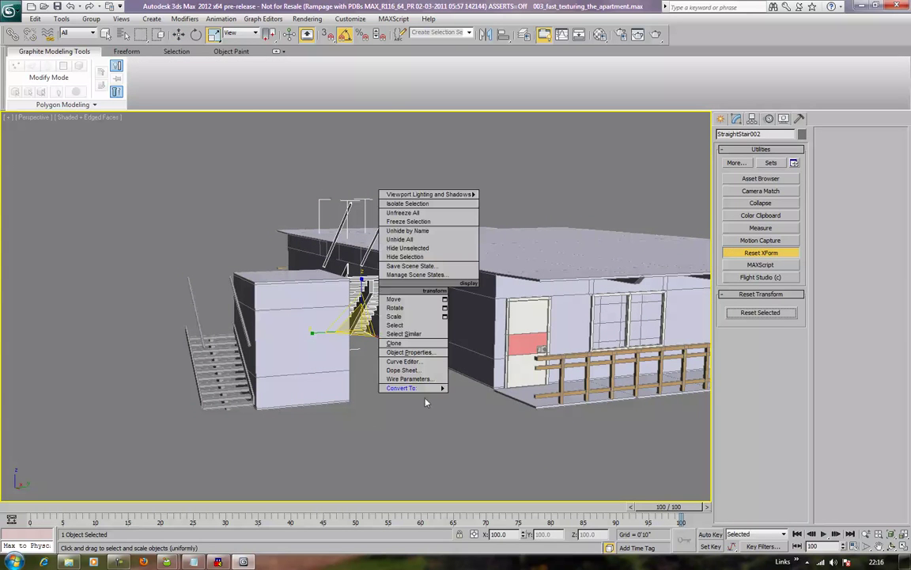
mouse_move(411, 387)
left_click(428, 361)
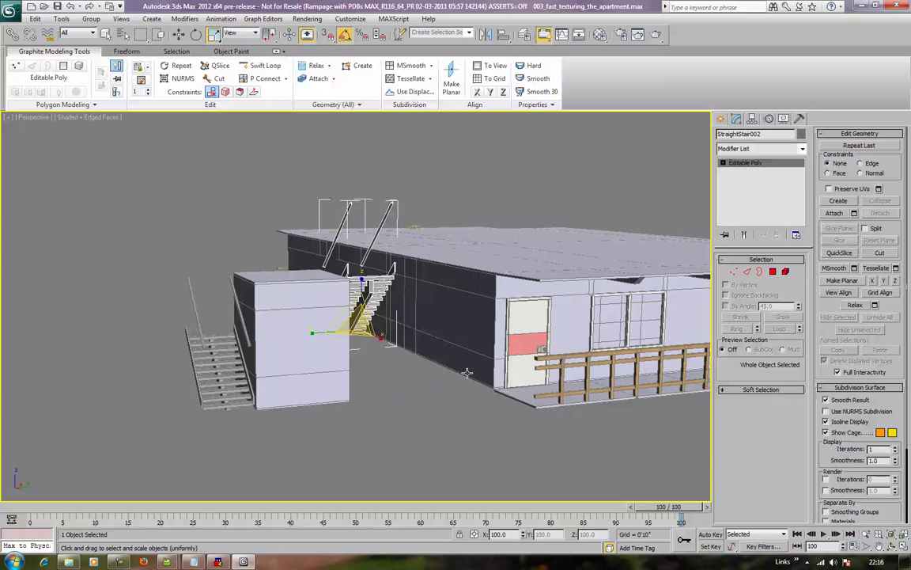
Extrude the end face of the original stair's top step outward into a flat landing
left_click(177, 336)
middle_click_drag(167, 310, 350, 318, "alt")
scroll(443, 318, "up", 5)
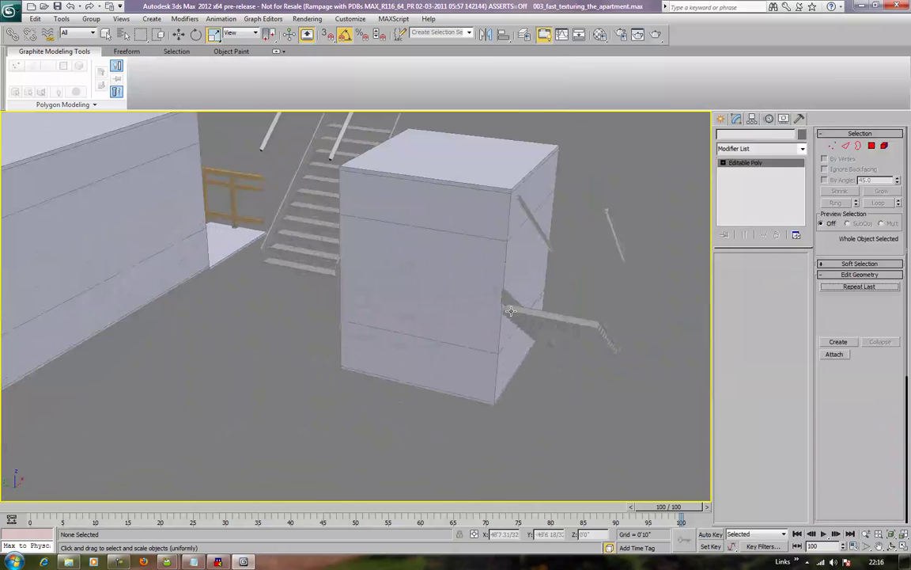
left_click(540, 316)
key("4")
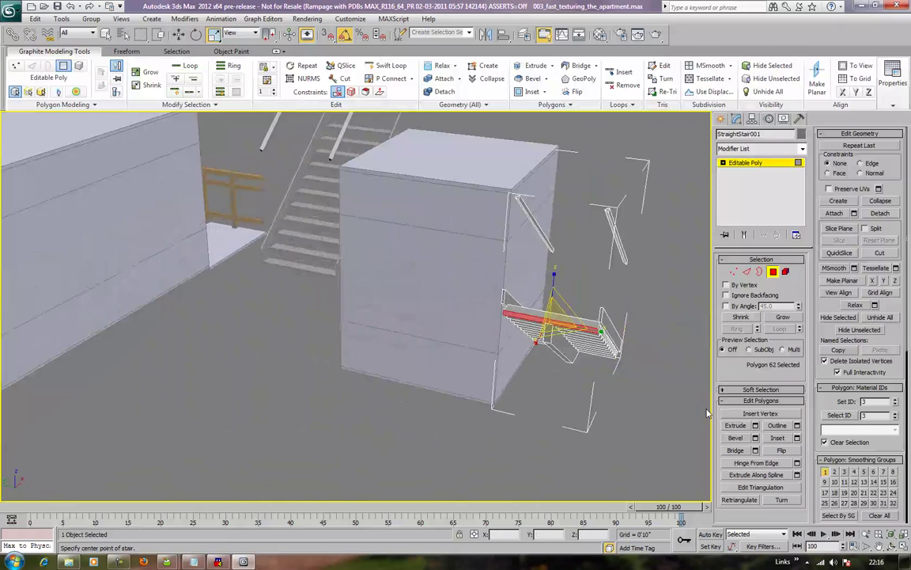
left_click(734, 425)
left_click_drag(585, 328, 595, 142)
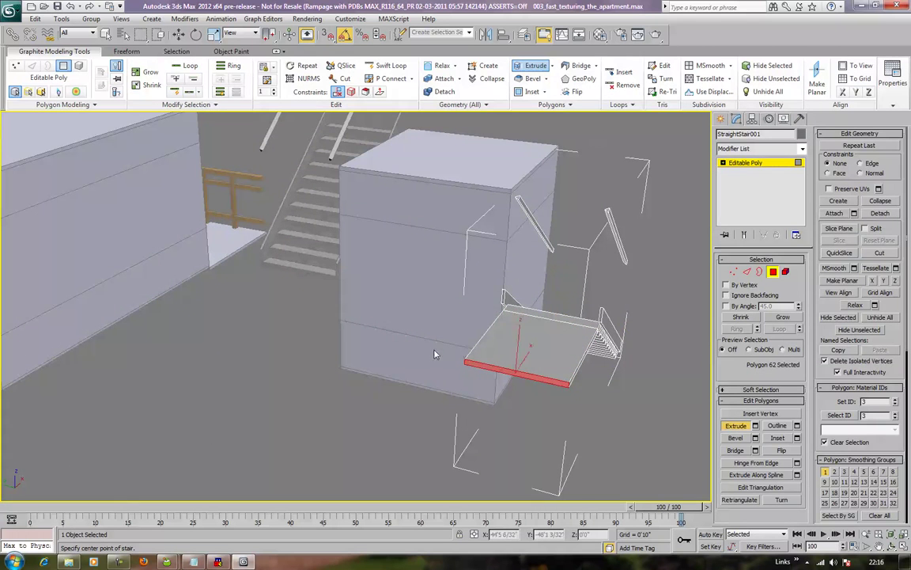
Stretch the landing's side face along the end of the block until it reaches the foot of the second stair
middle_click_drag(487, 358, 478, 282, "alt")
left_click(496, 285)
right_click(477, 283)
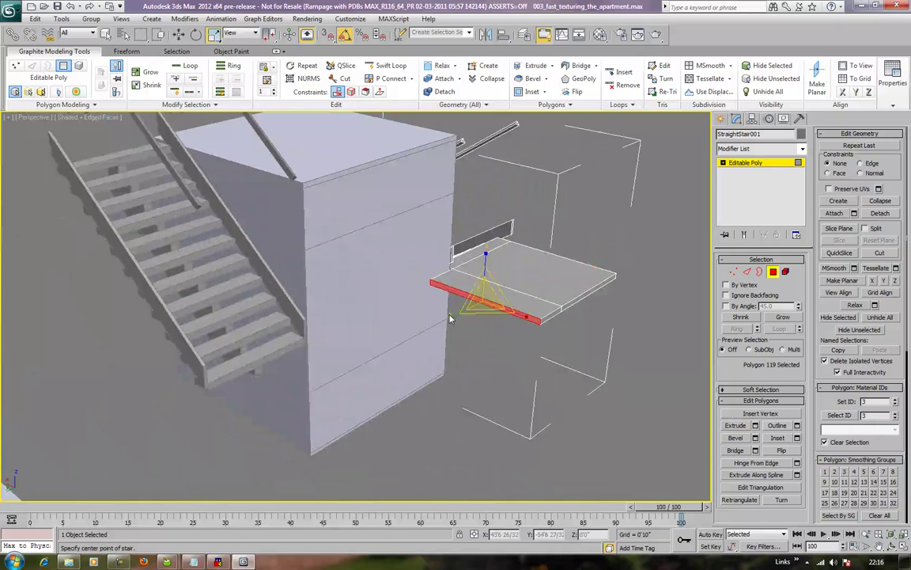
key("w")
left_click_drag(411, 286, 238, 484)
scroll(513, 411, "down", 3)
left_click(522, 398)
Attach the second stair and the connecting block to the original stair's mesh
middle_click_drag(522, 398, 333, 402, "alt")
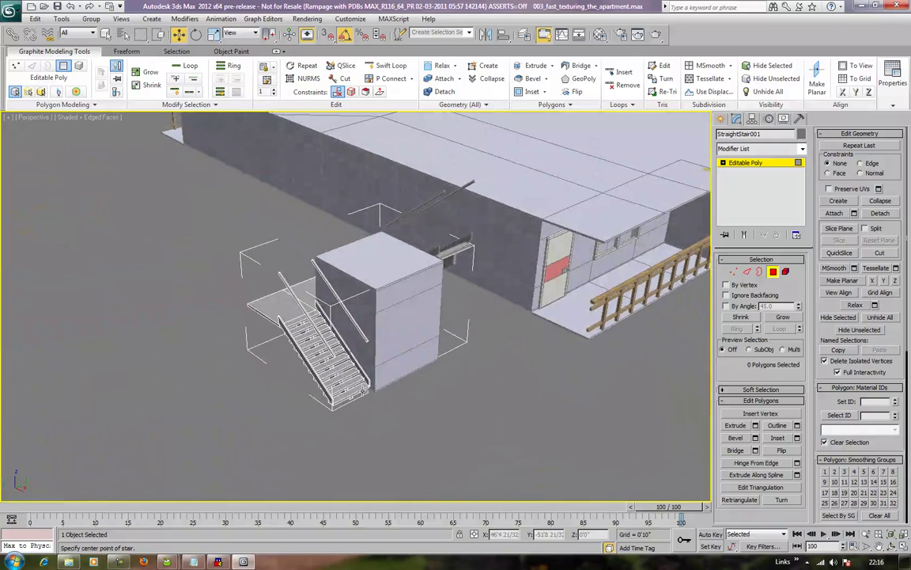
scroll(396, 372, "up", 3)
middle_click_drag(407, 370, 433, 409)
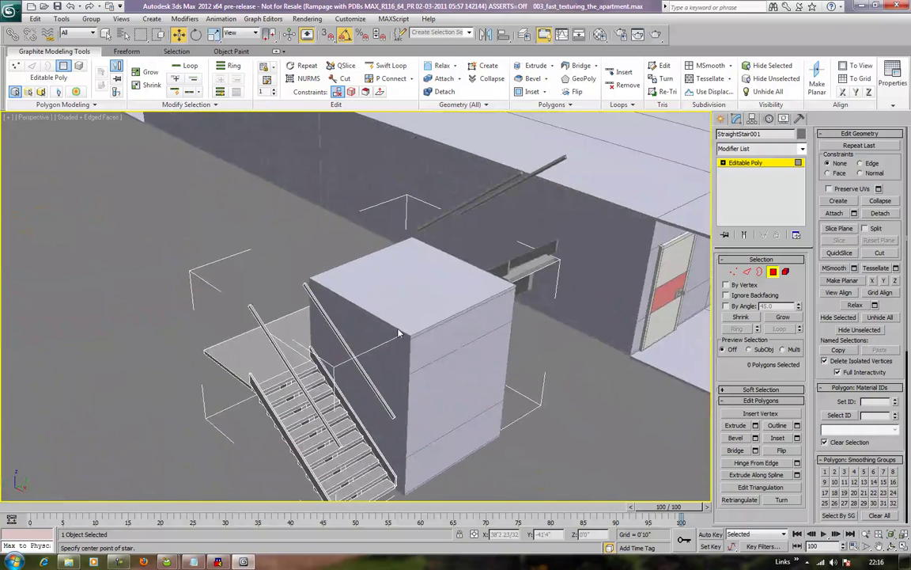
middle_click_drag(327, 380, 396, 433, "alt")
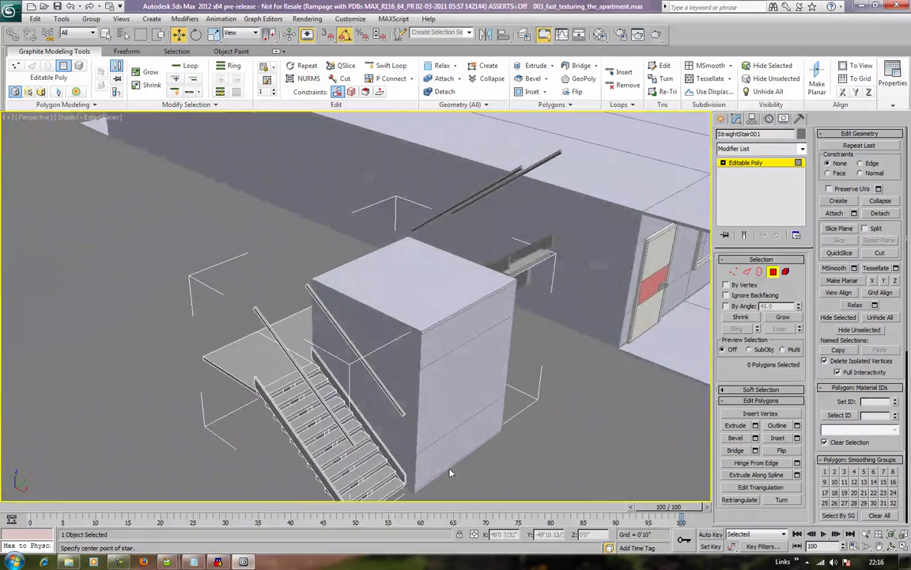
left_click(834, 213)
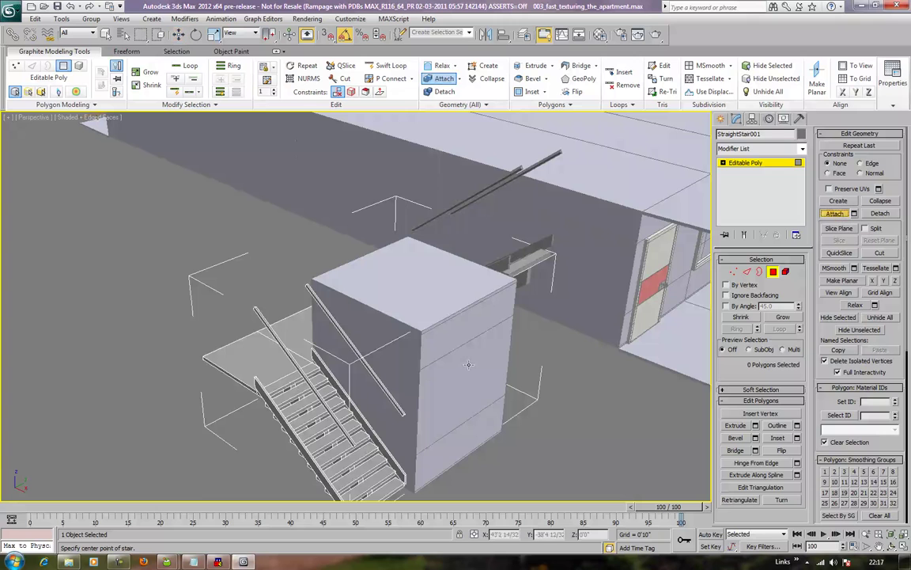
left_click(535, 264)
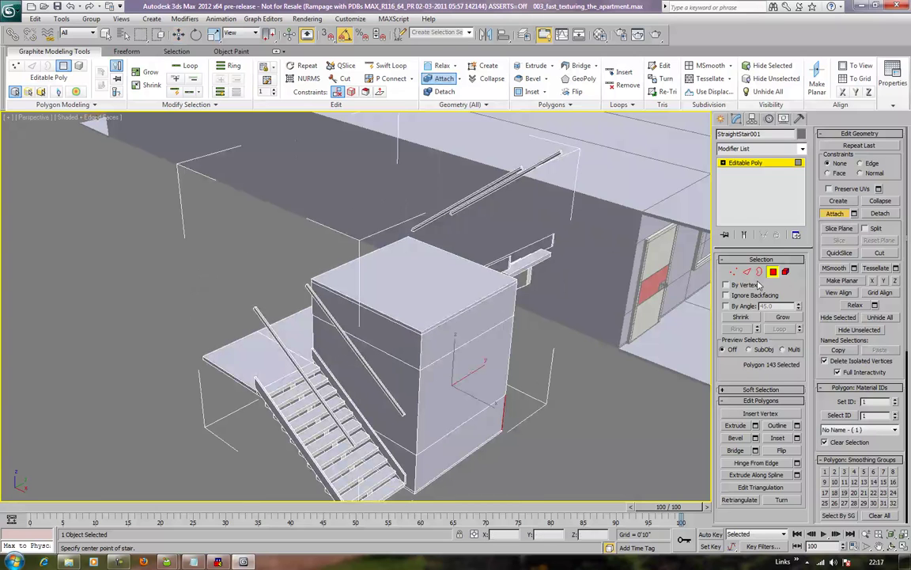
right_click(463, 317)
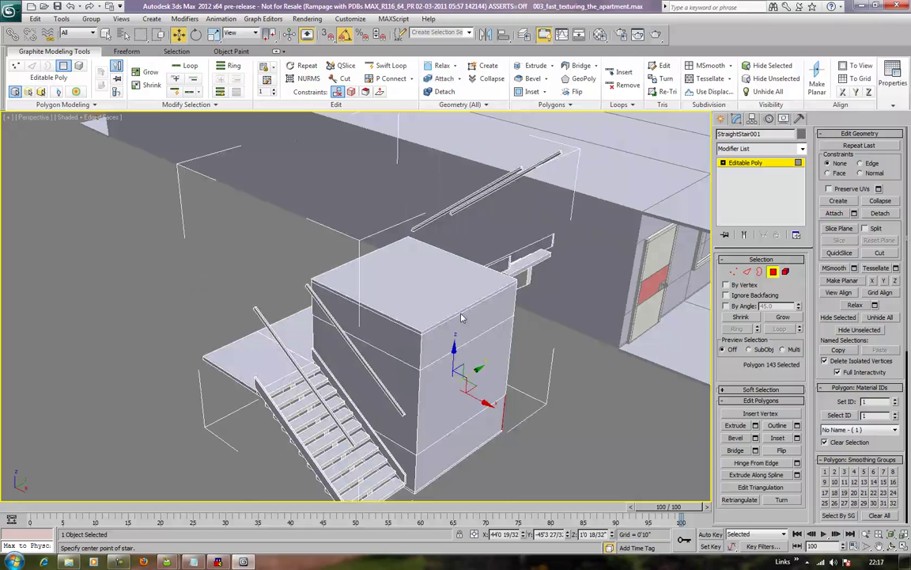
Extrude the thin end face of the connecting block's top slab outward toward the apartment's door side
left_click(461, 314)
left_click(461, 314)
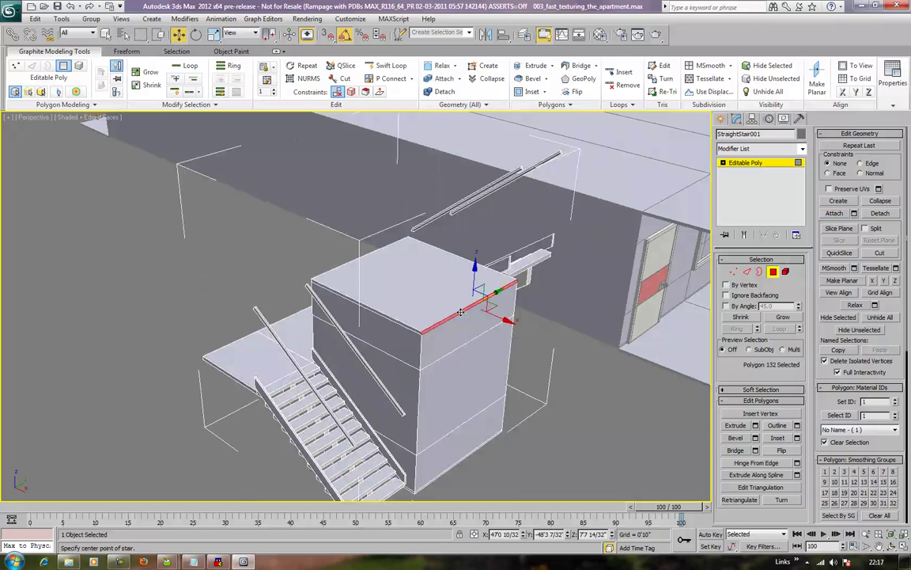
left_click(736, 426)
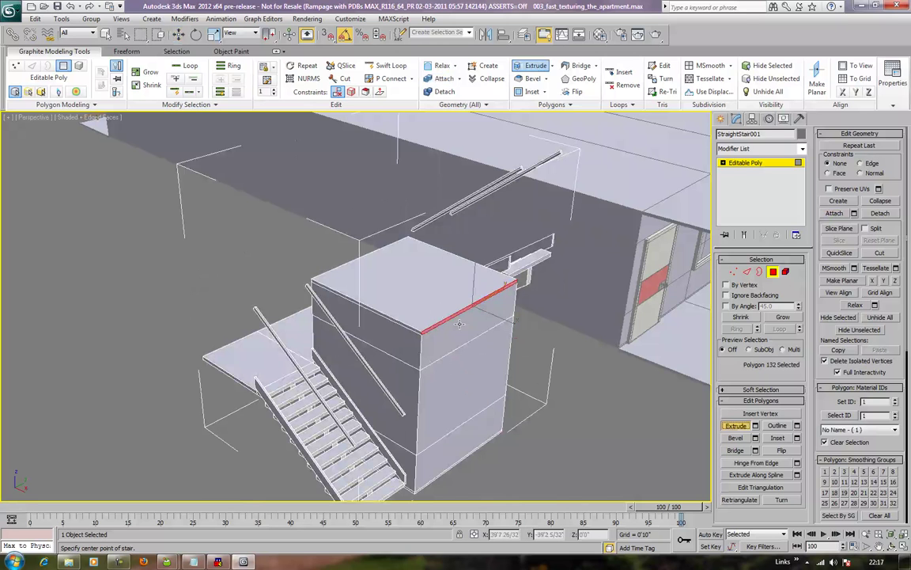
left_click(772, 272)
middle_click_drag(443, 300, 448, 336, "alt")
key("w")
left_click_drag(285, 386, 381, 408)
middle_click_drag(458, 379, 373, 348, "alt")
scroll(526, 334, "up", 5)
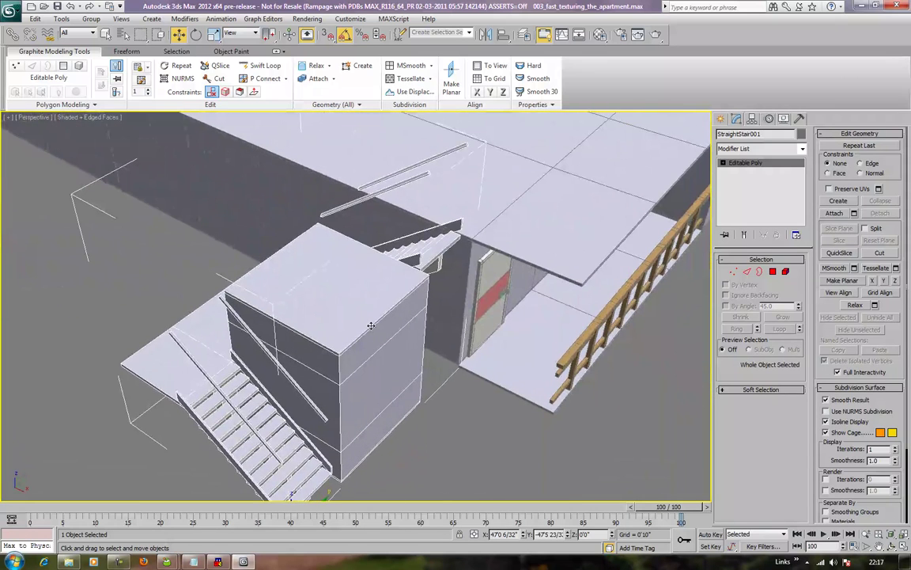
middle_click_drag(466, 311, 427, 326)
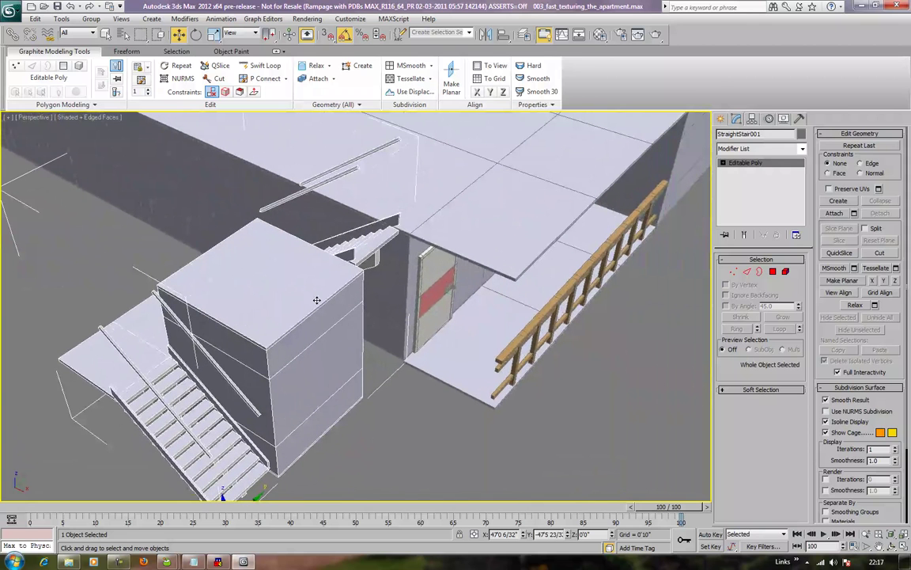
left_click(773, 272)
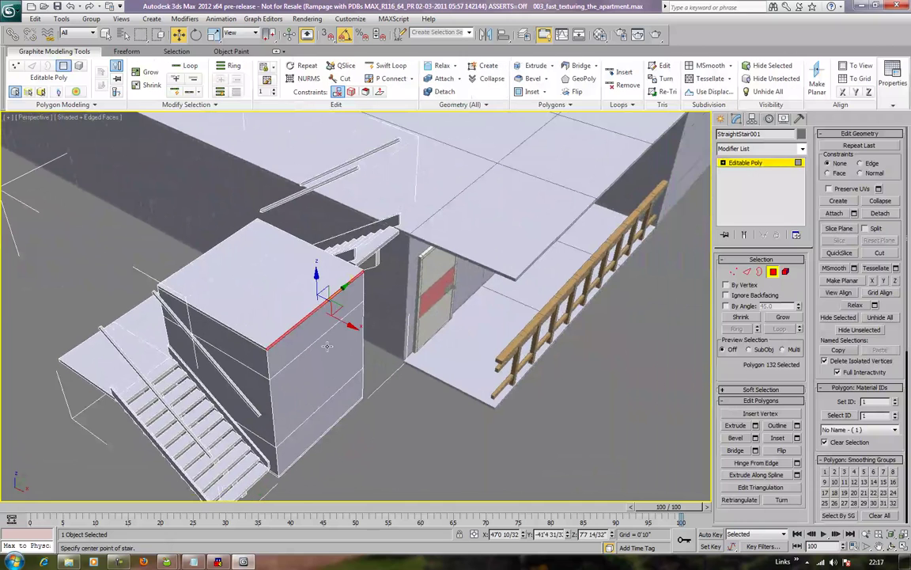
left_click(734, 426)
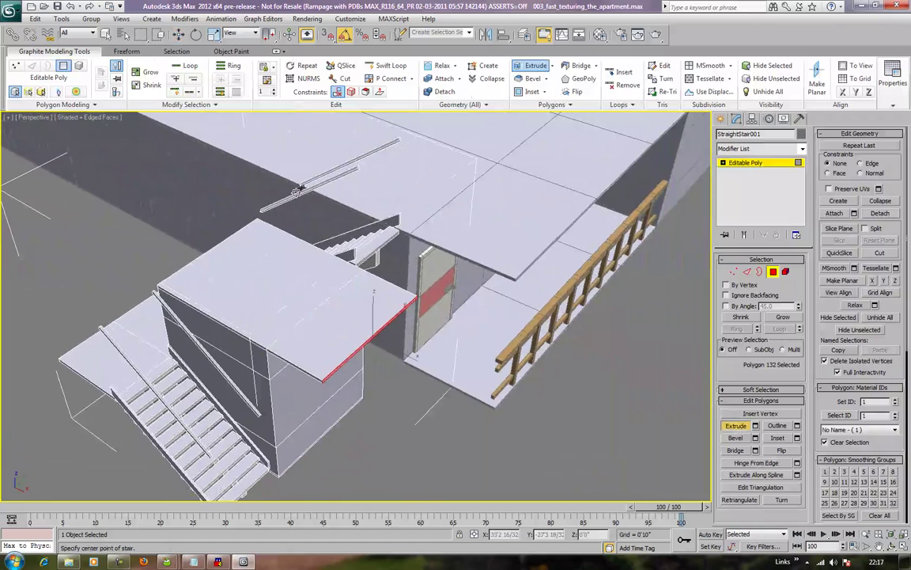
Move the extruded slab's end face outward along X until it nearly lines up with the apartment building's corner
key("t")
key("z")
scroll(379, 264, "down", 5)
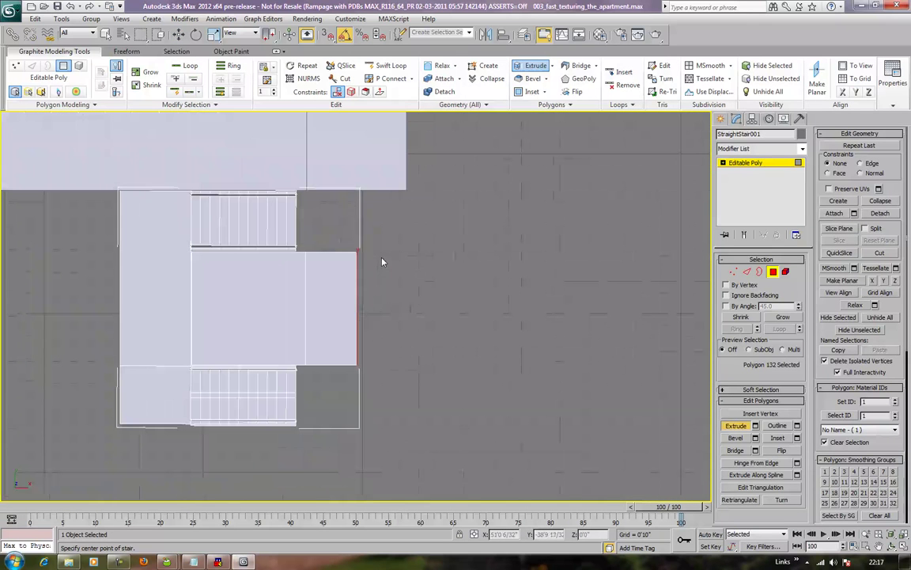
key("e")
key("w")
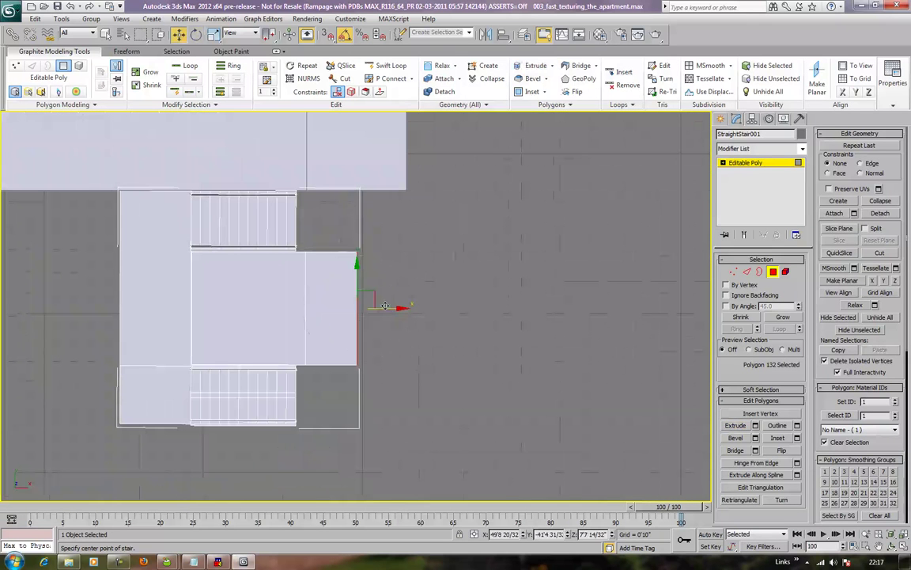
left_click_drag(384, 308, 430, 325)
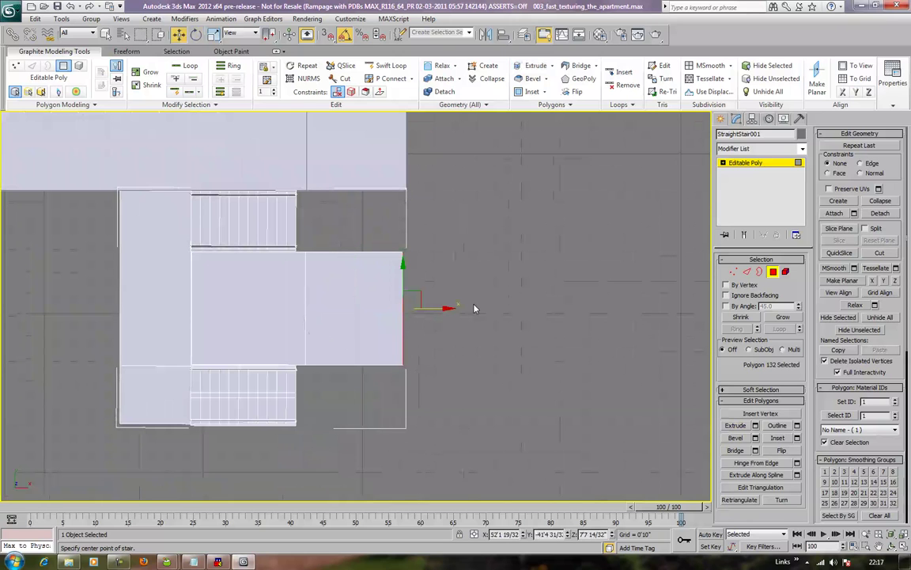
Extrude both side faces of the slab extension outward until they reach the apartment wall and the outer side of the lower stair
key("z")
middle_click_drag(554, 285, 522, 362, "alt")
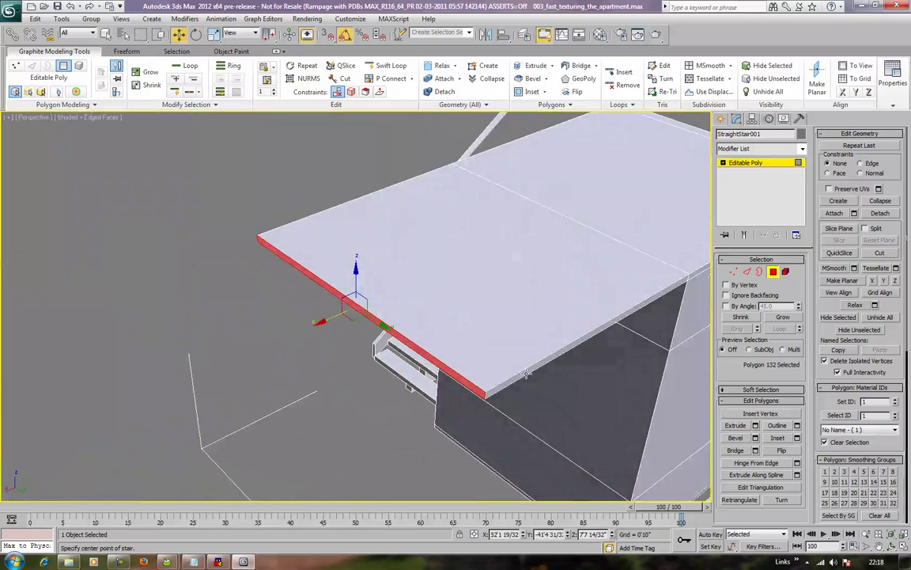
left_click(526, 374)
key("z")
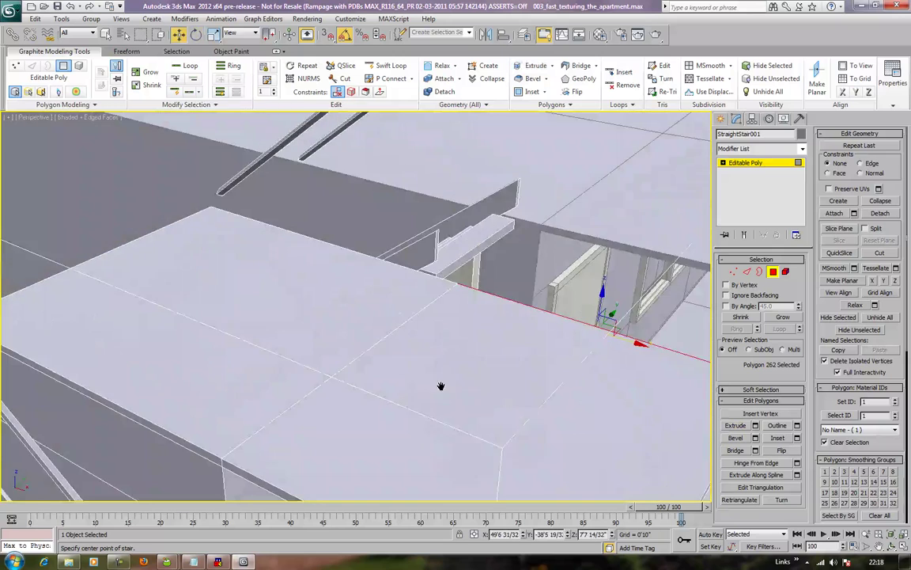
left_click(432, 315, "ctrl")
scroll(432, 316, "down", 8)
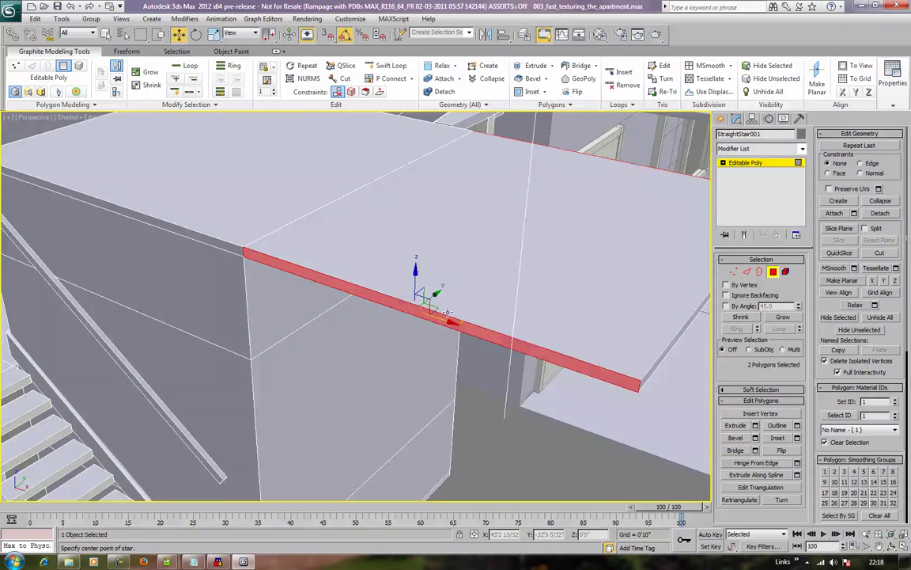
middle_click_drag(432, 316, 410, 340, "alt")
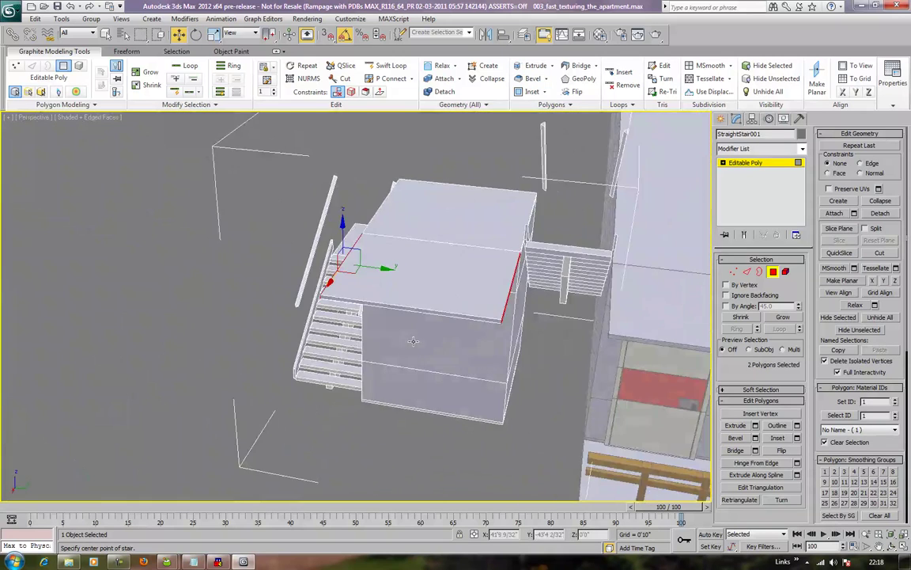
key("t")
key("z")
scroll(473, 333, "down", 4)
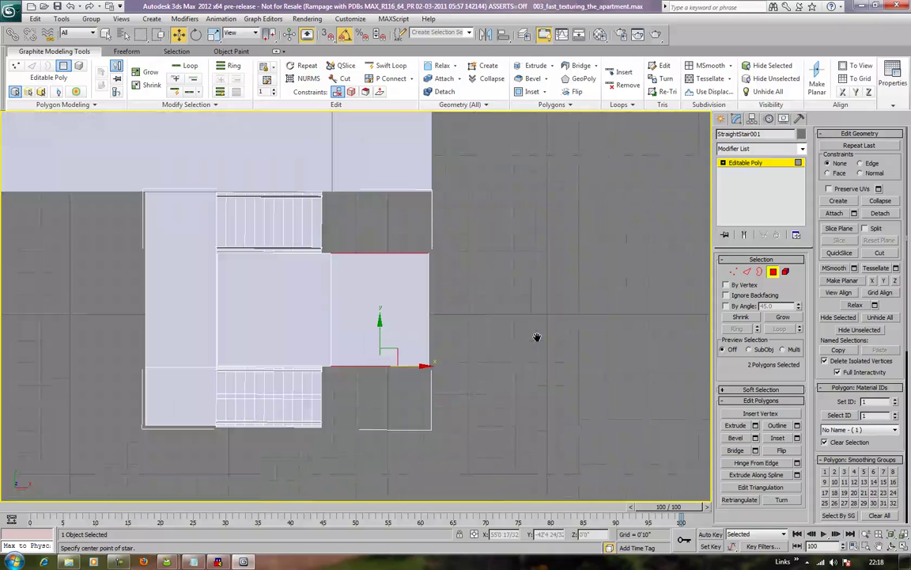
left_click(754, 425)
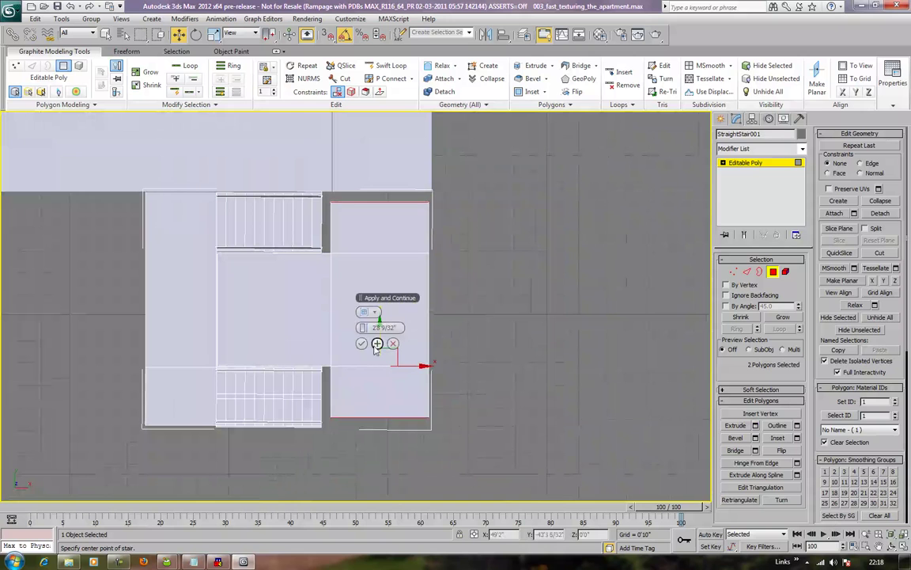
left_click_drag(364, 326, 377, 329)
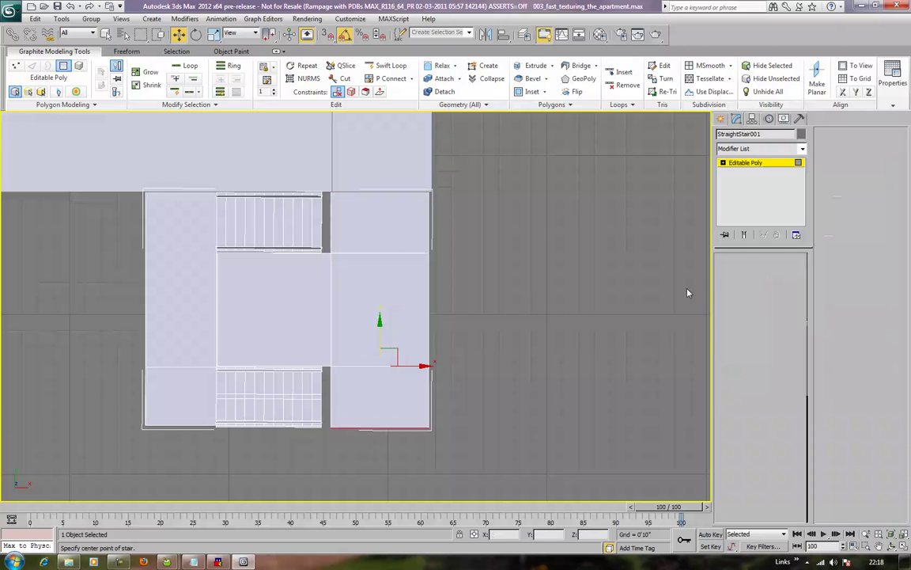
Repeat the extrusion of the slab extension's two side faces with the same settings and accept it
left_click(733, 272)
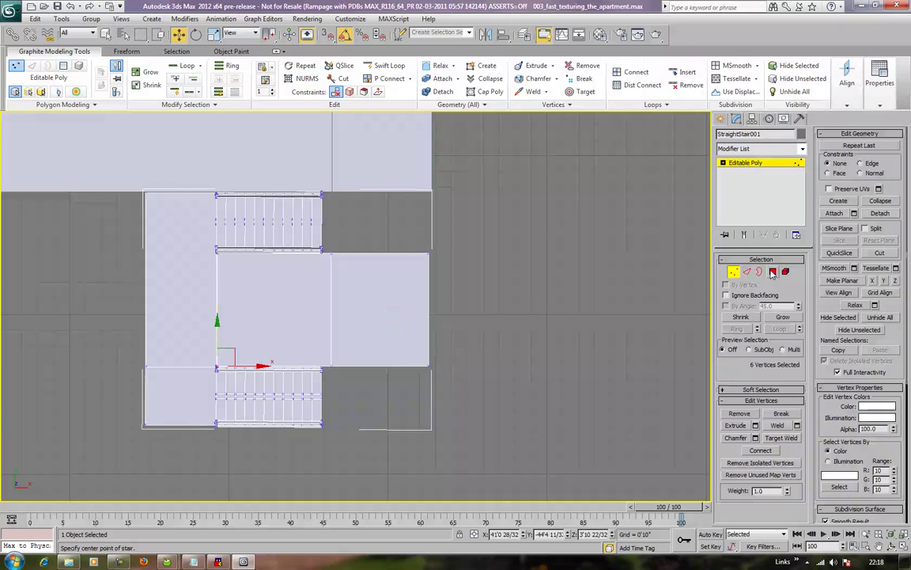
left_click(773, 272)
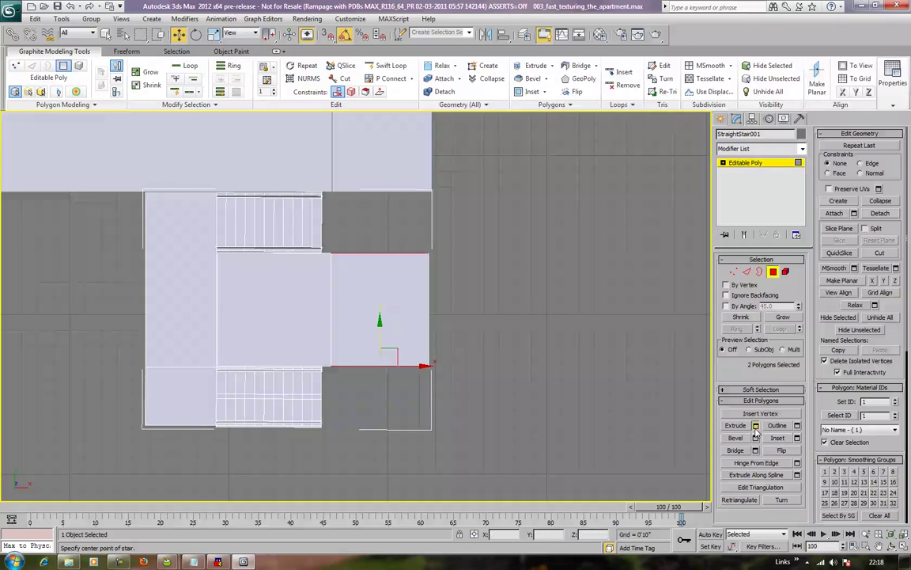
left_click(756, 438)
left_click(362, 343)
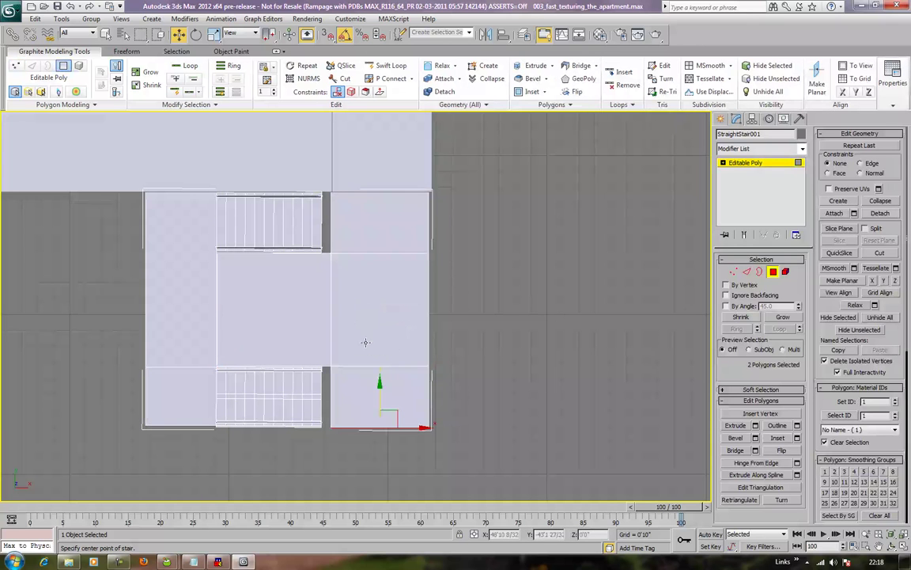
Move all vertices along the upper landing's outer edge along X until they are flush with the building's corner
key("1")
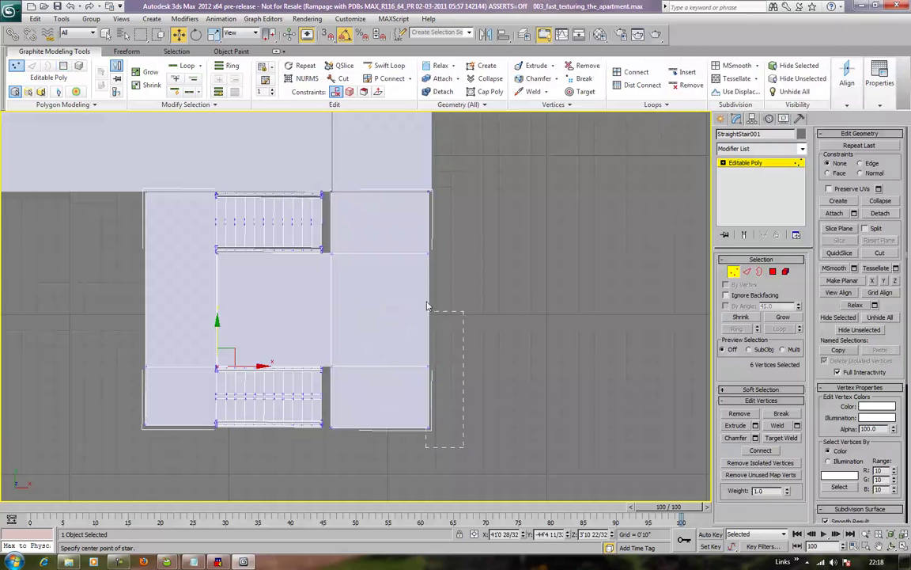
left_click_drag(419, 214, 420, 185)
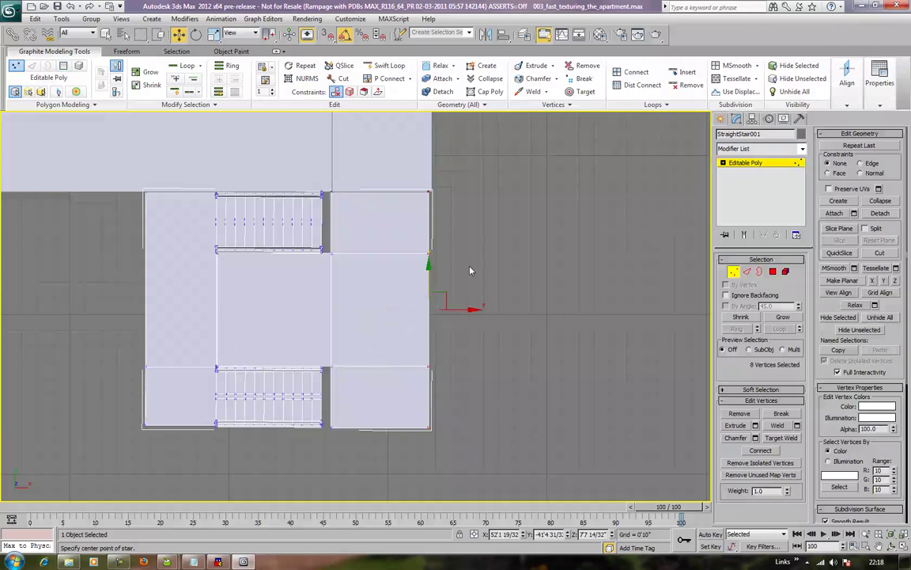
scroll(464, 294, "up", 5)
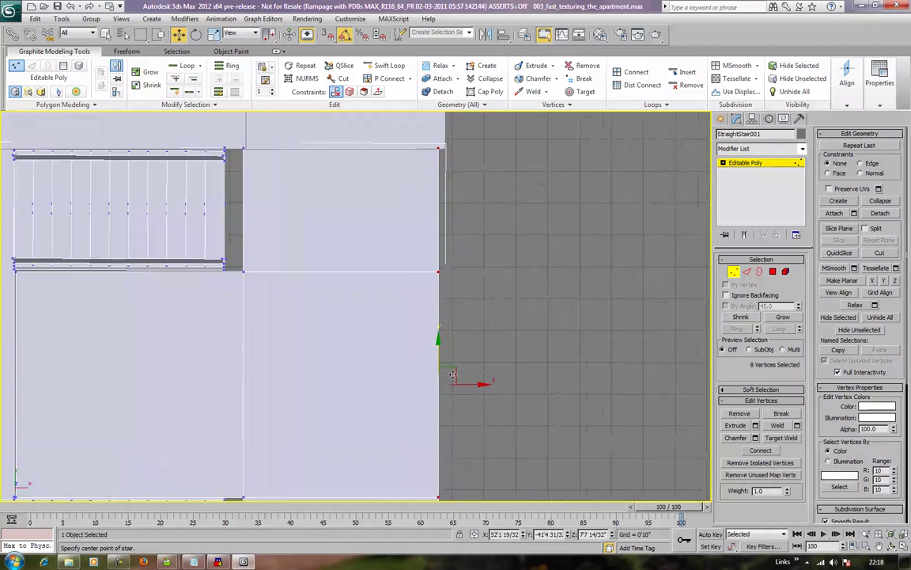
left_click_drag(479, 384, 489, 388)
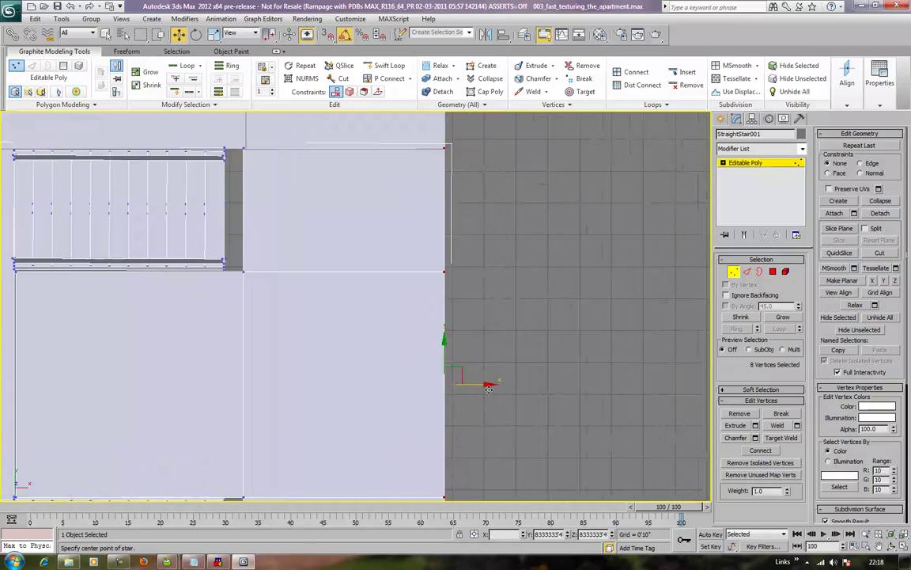
scroll(534, 329, "down", 5)
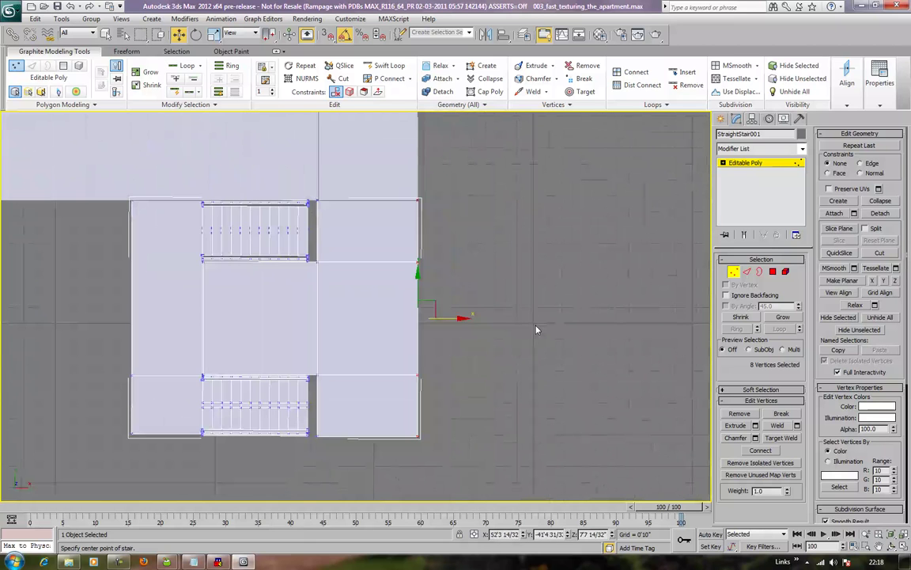
Extrude the end faces of the upper stair's top step and both side stringers to close the gap to the upper landing
scroll(363, 253, "up", 3)
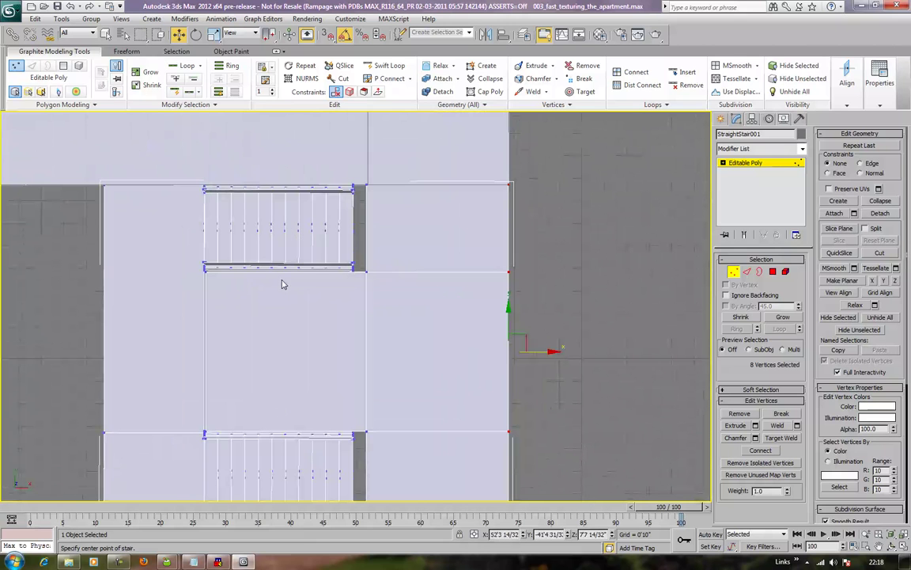
key("p")
scroll(294, 292, "down", 6)
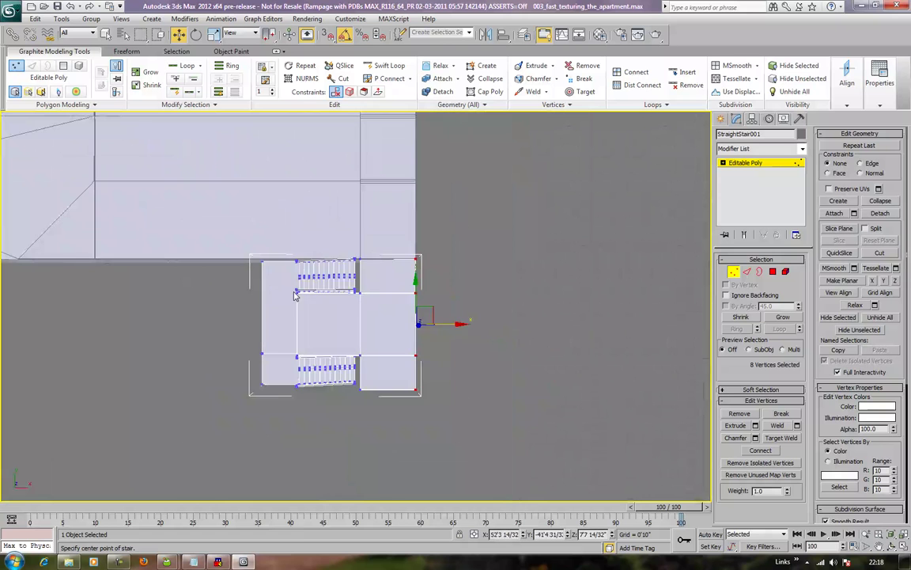
middle_click_drag(638, 284, 520, 212, "alt")
scroll(524, 242, "up", 6)
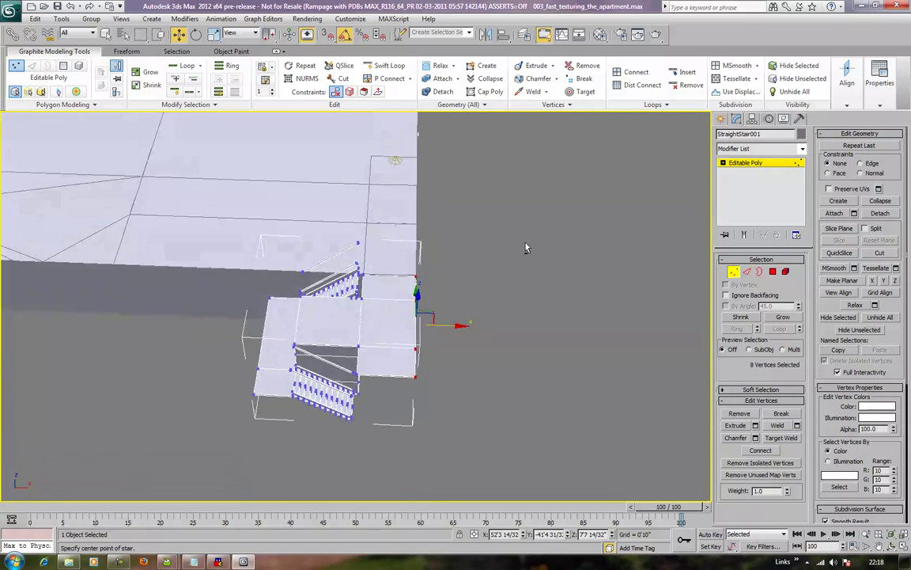
middle_click_drag(532, 265, 449, 328, "alt")
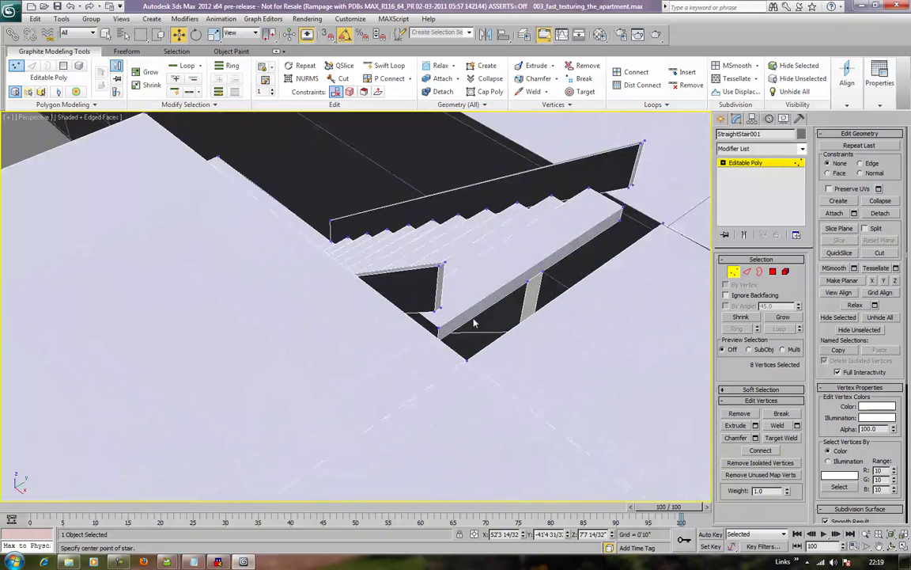
left_click(775, 271)
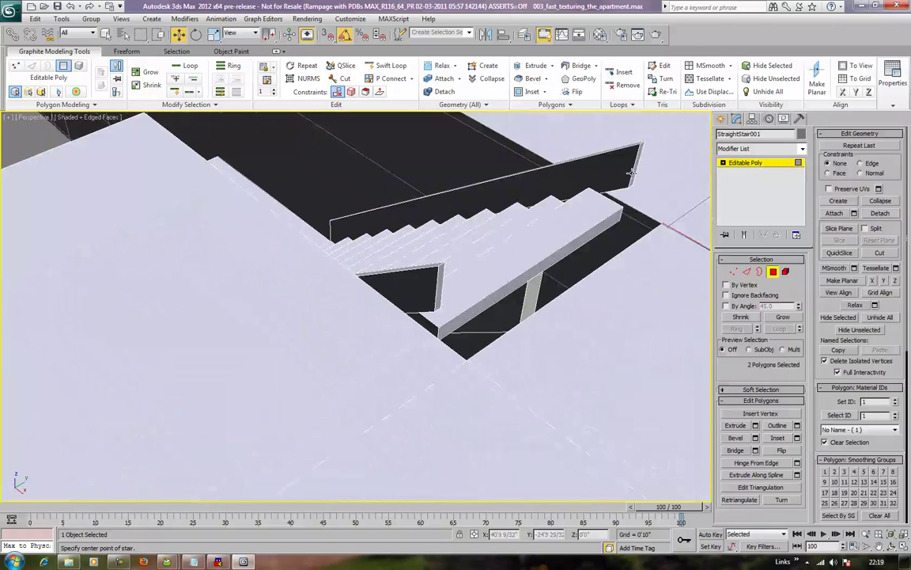
left_click(569, 248, "ctrl")
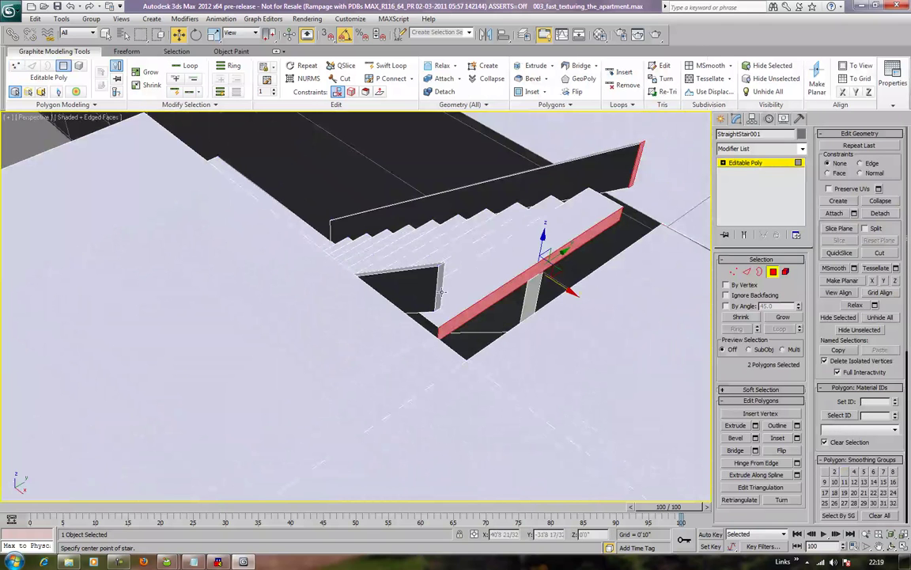
left_click(455, 292, "ctrl")
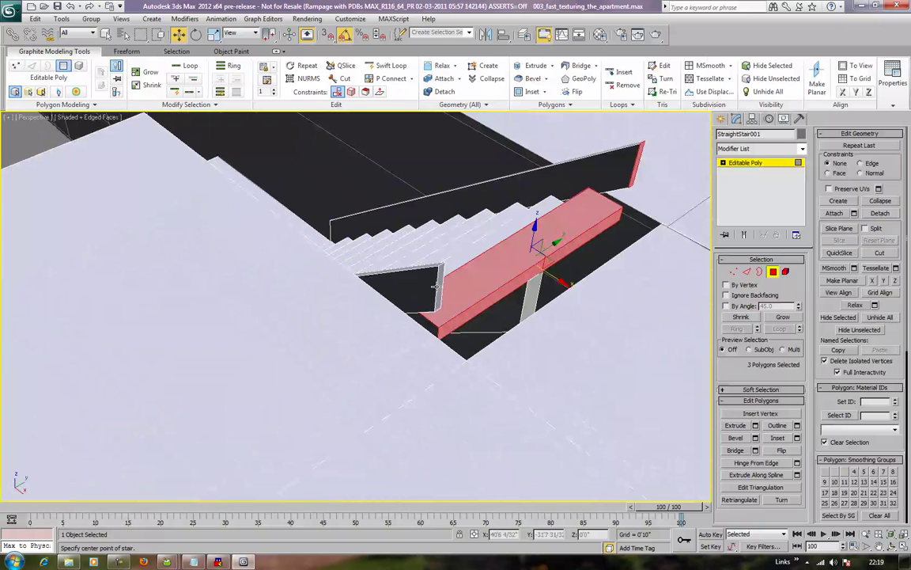
left_click(436, 287, "ctrl")
left_click(476, 306, "alt")
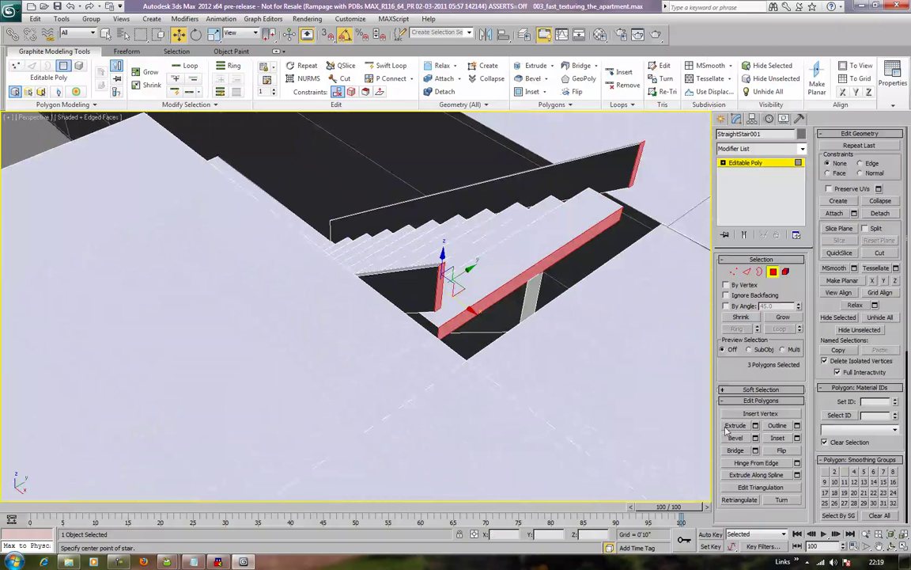
key("shift+e")
left_click_drag(502, 293, 513, 261)
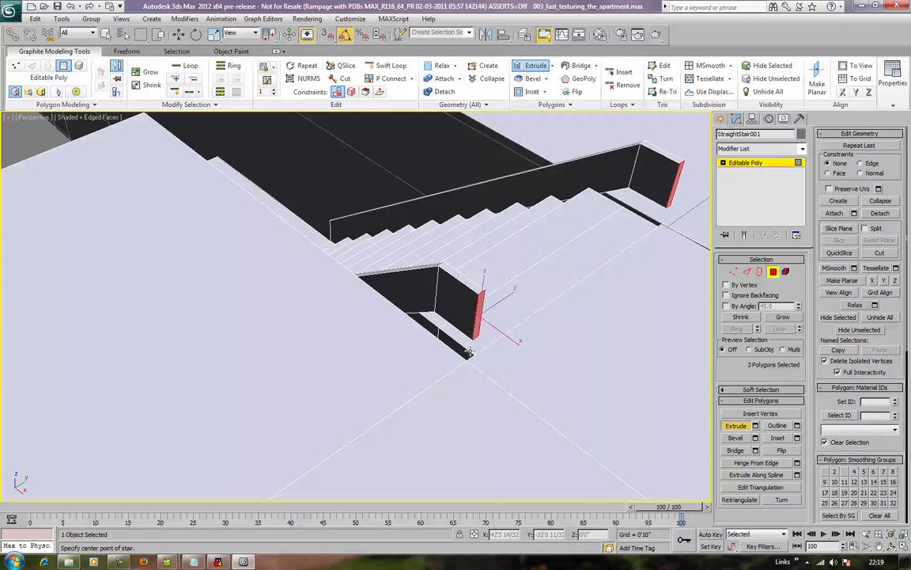
Extrude the front face of the lower stair's bottom step and both stringer end faces by 0'6 2/32"
scroll(376, 335, "down", 5)
middle_click_drag(376, 336, 497, 198, "alt")
scroll(378, 188, "up", 5)
left_click(492, 203)
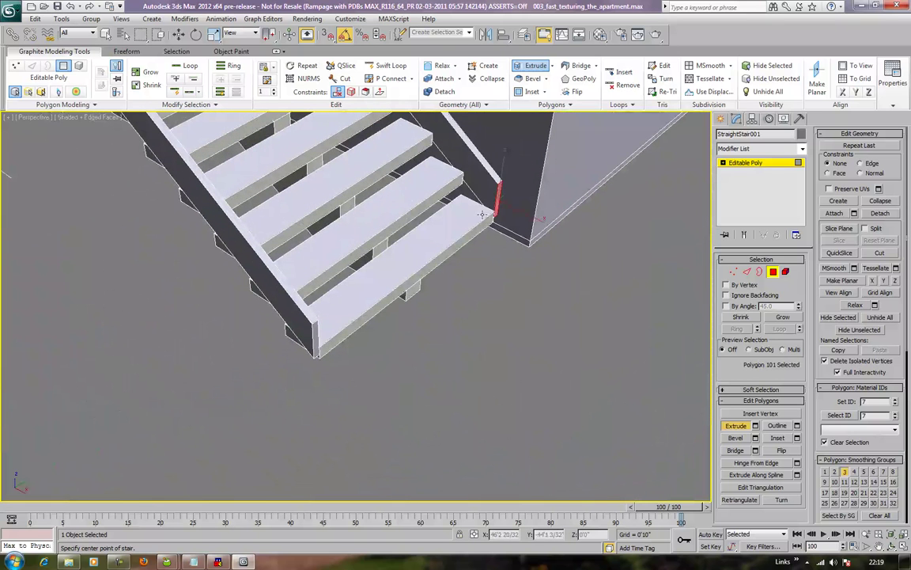
left_click(473, 232, "ctrl")
left_click(316, 333, "ctrl")
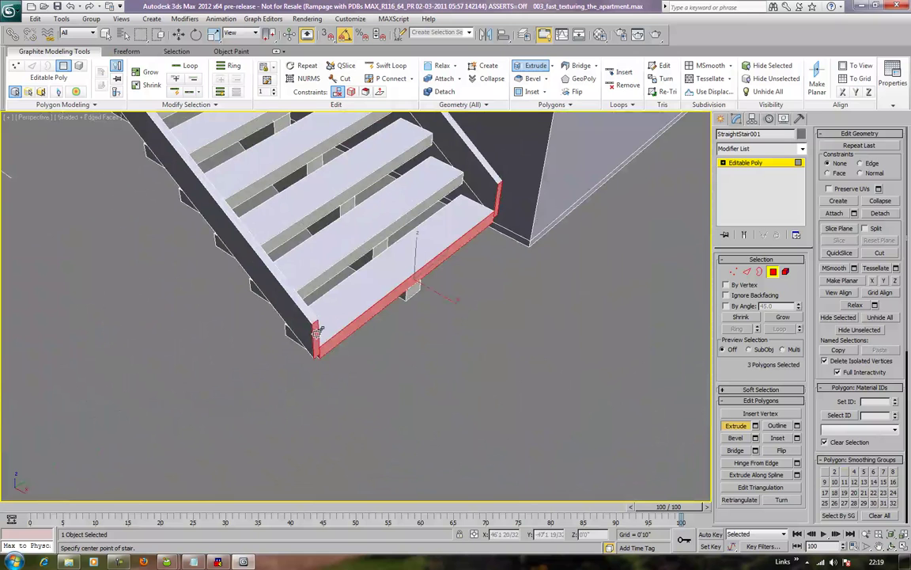
key("shift+e")
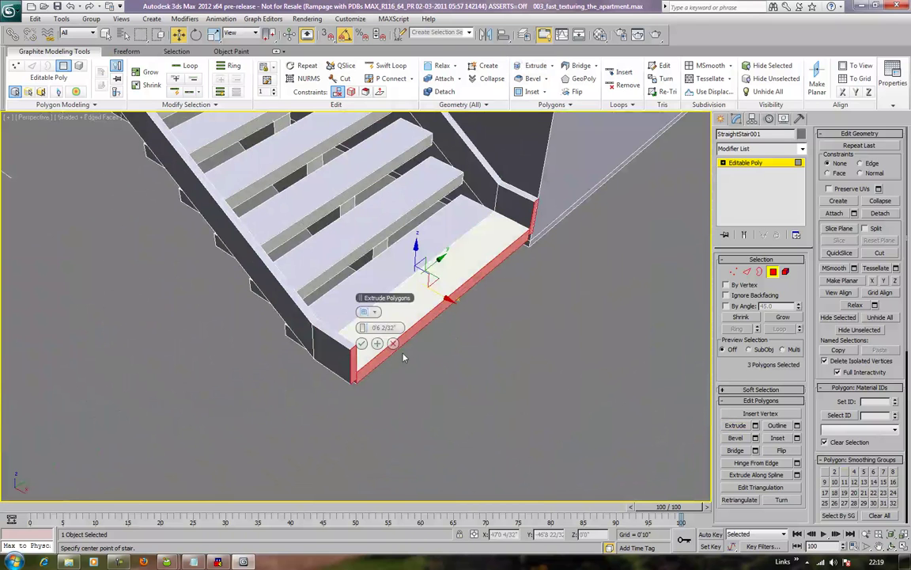
left_click(362, 345)
left_click(544, 402)
scroll(486, 340, "down", 4)
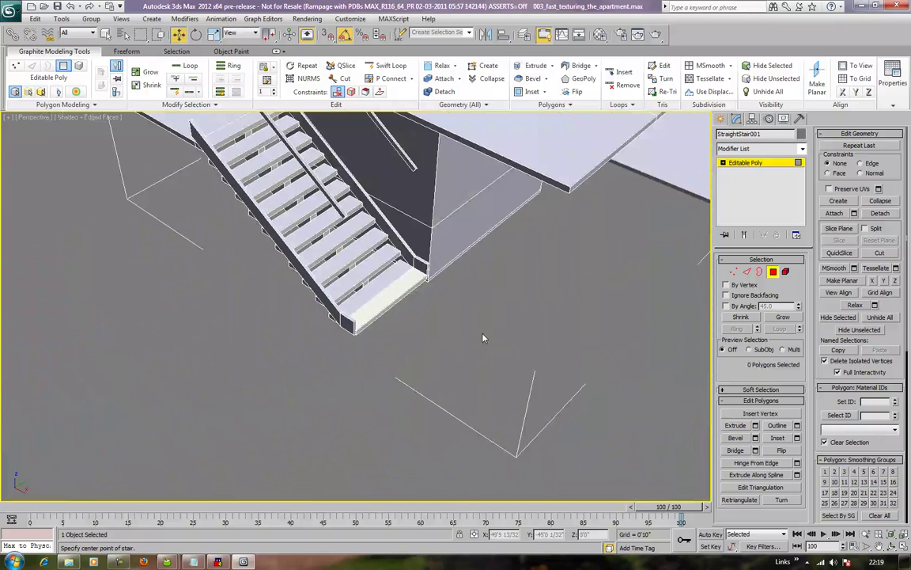
Inset the three stacked faces on the connecting block's front wall as one group to form a thin border
scroll(484, 338, "up", 2)
middle_click_drag(483, 332, 484, 406)
scroll(484, 406, "down", 5)
middle_click_drag(435, 361, 456, 331, "alt")
scroll(449, 333, "up", 4)
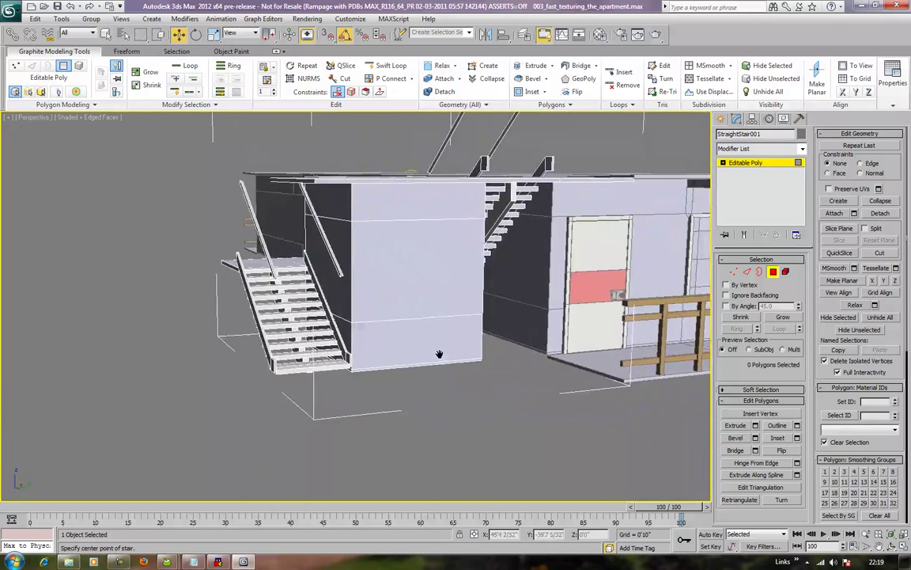
left_click(446, 215)
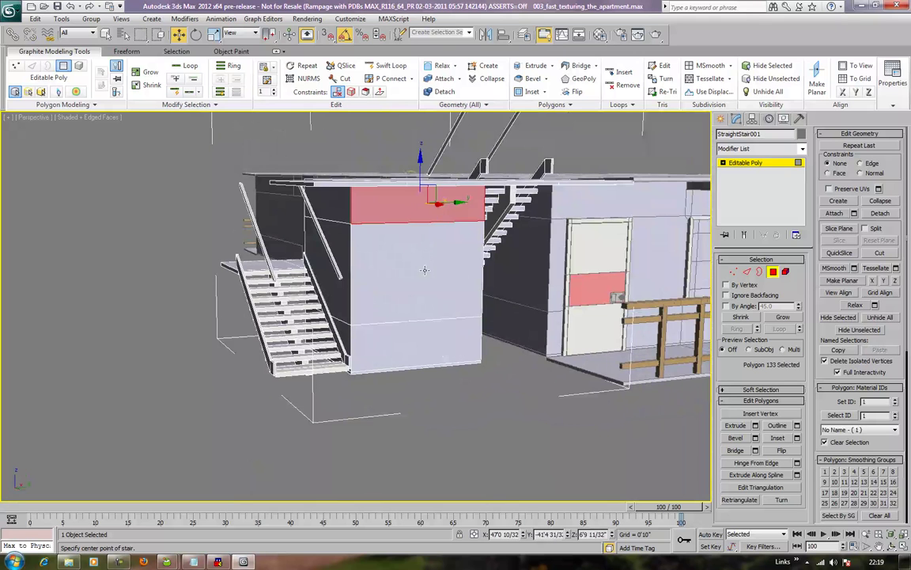
left_click(434, 273, "ctrl")
left_click(423, 347, "ctrl")
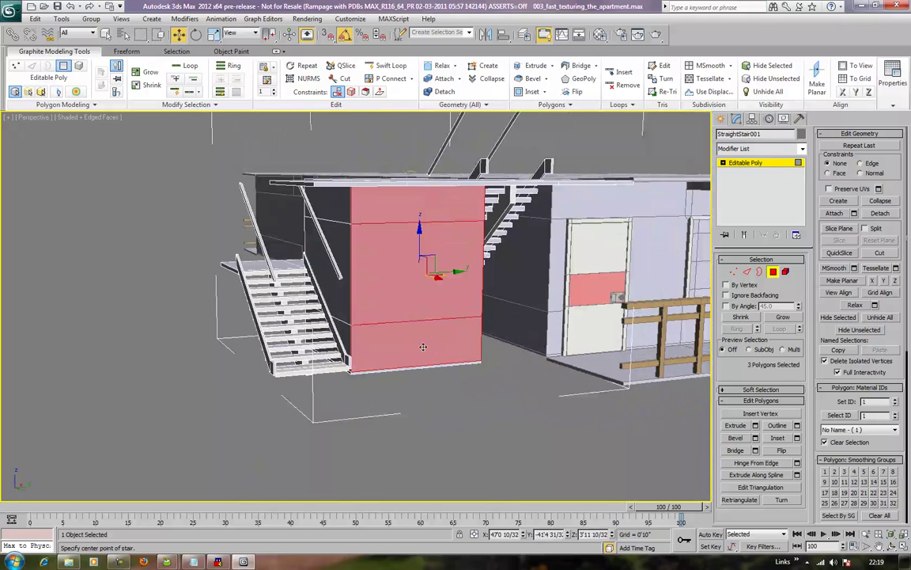
scroll(423, 346, "up", 3)
middle_click_drag(423, 346, 453, 431)
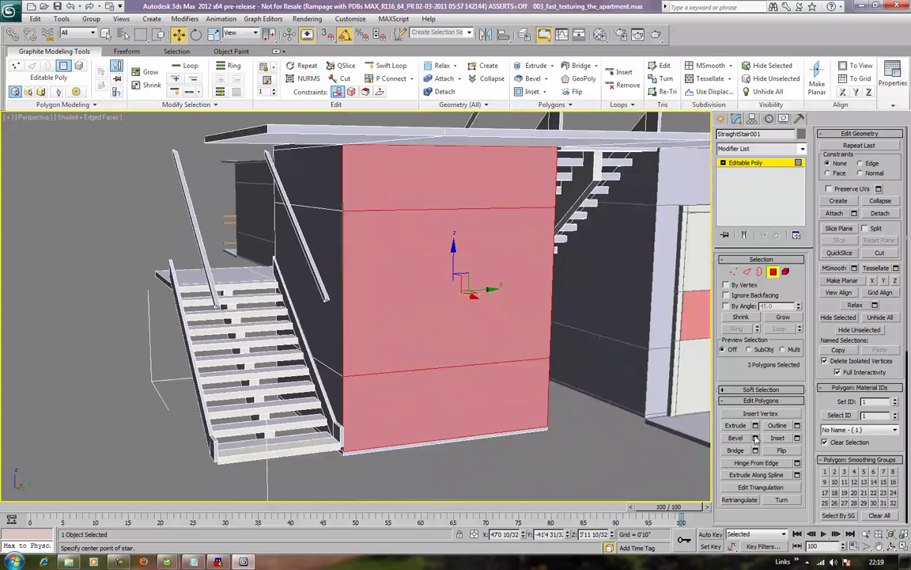
left_click(777, 438)
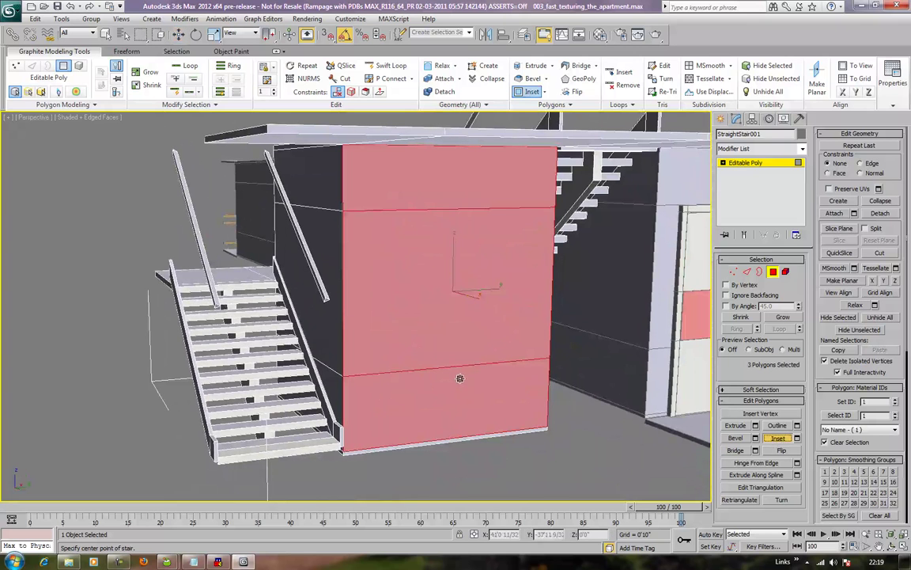
middle_click_drag(474, 378, 561, 358, "alt")
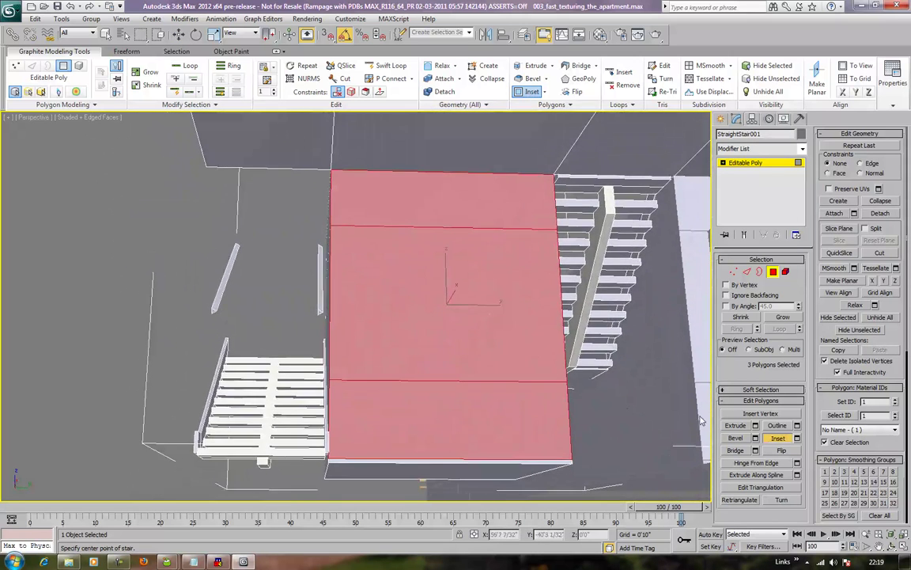
left_click_drag(516, 443, 517, 438)
mouse_move(496, 438)
middle_mouse_down("alt")
mouse_move(484, 441)
mouse_move(511, 448)
middle_mouse_up("alt")
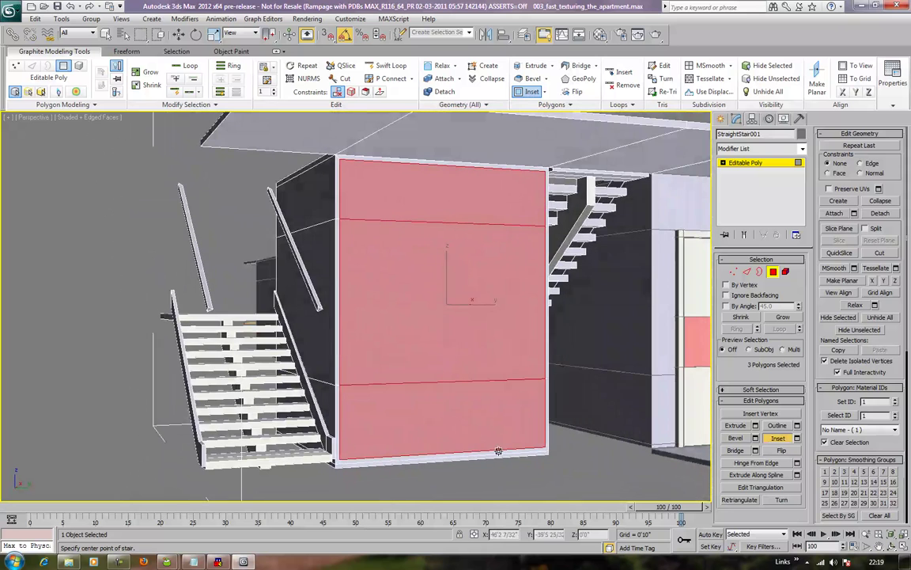
Connect the four horizontal edges of the inset front panel with a vertical line down its middle
left_click(747, 272)
left_click(423, 163)
left_click(416, 221, "ctrl")
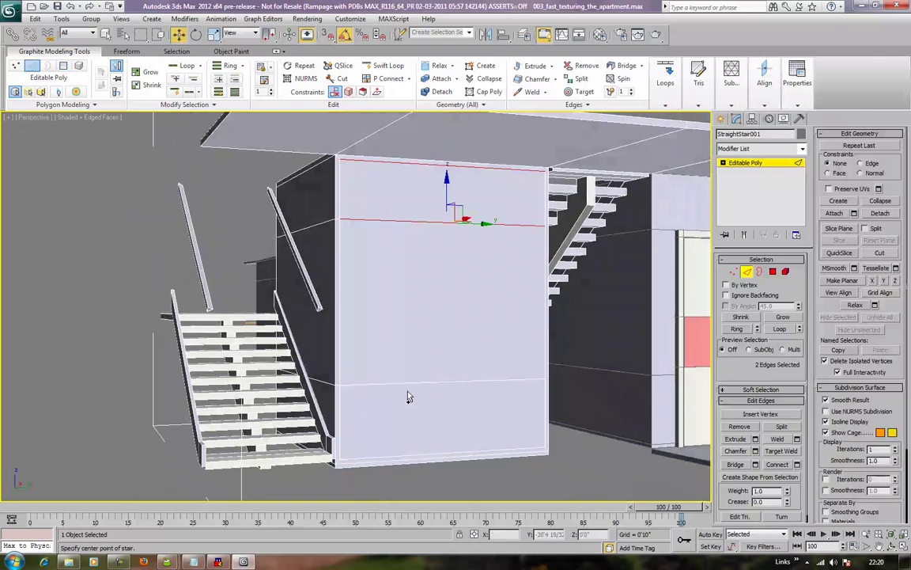
mouse_move(440, 356)
middle_mouse_down("alt")
mouse_move(442, 382)
mouse_move(443, 320)
mouse_move(427, 354)
middle_mouse_up("alt")
scroll(442, 358, "up", 3)
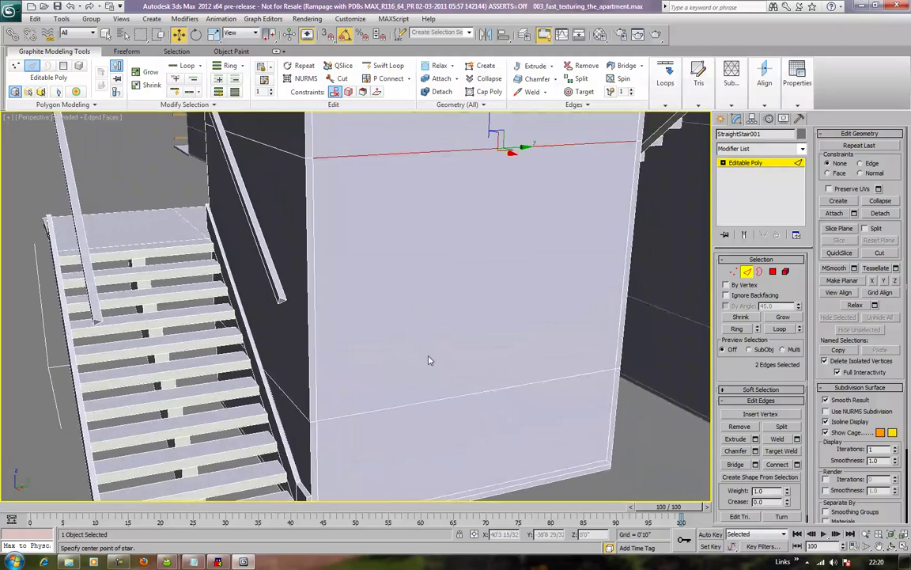
left_click(446, 398, "ctrl")
middle_click_drag(451, 406, 474, 382, "alt")
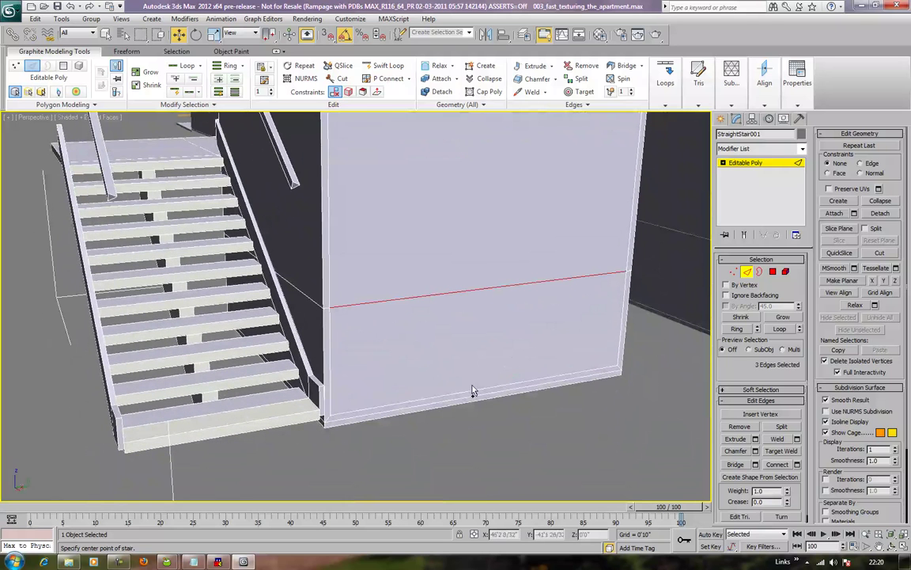
left_click(470, 390, "ctrl")
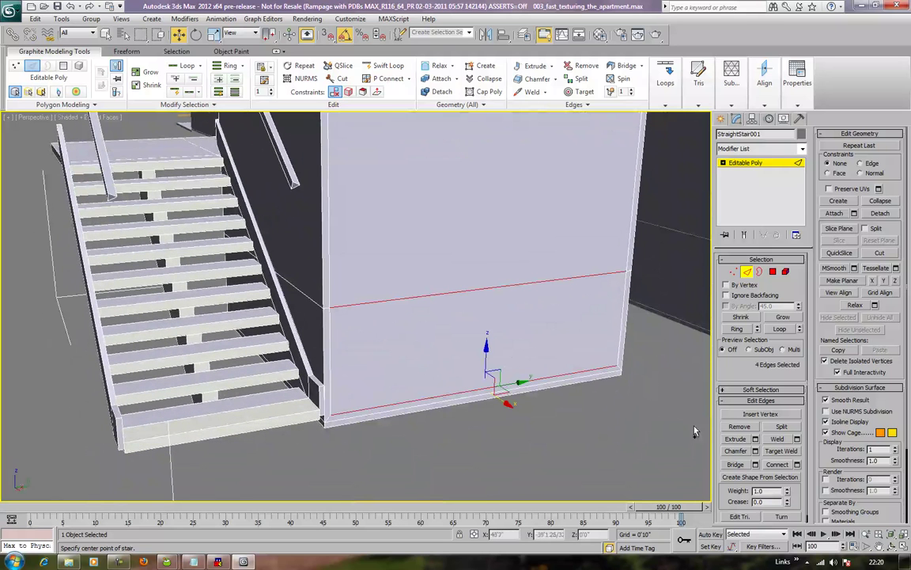
left_click(777, 464)
middle_click_drag(601, 283, 590, 303, "alt")
scroll(592, 327, "down", 2)
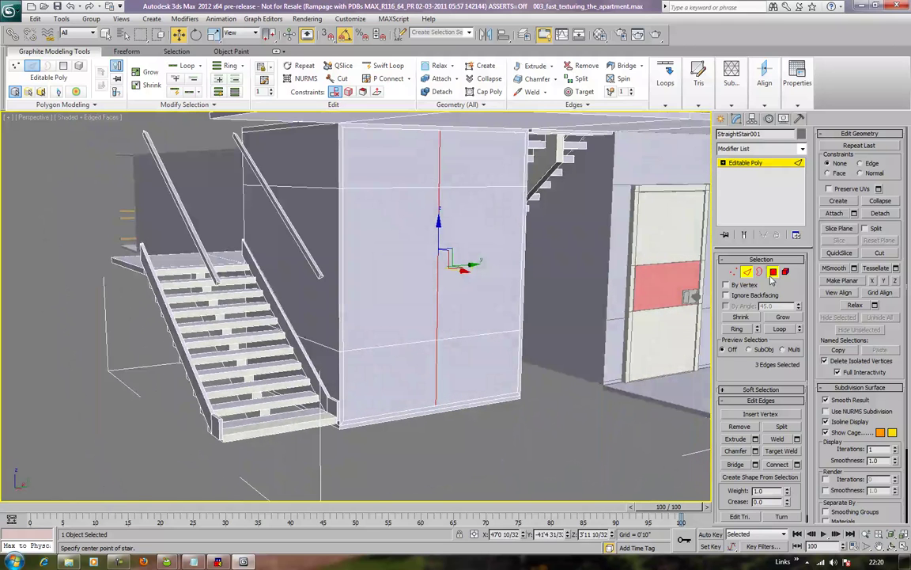
Select all six faces of the divided front panel on both sides of the vertical centre line
left_click(773, 272, "ctrl")
left_click(483, 237)
left_click(485, 350, "ctrl")
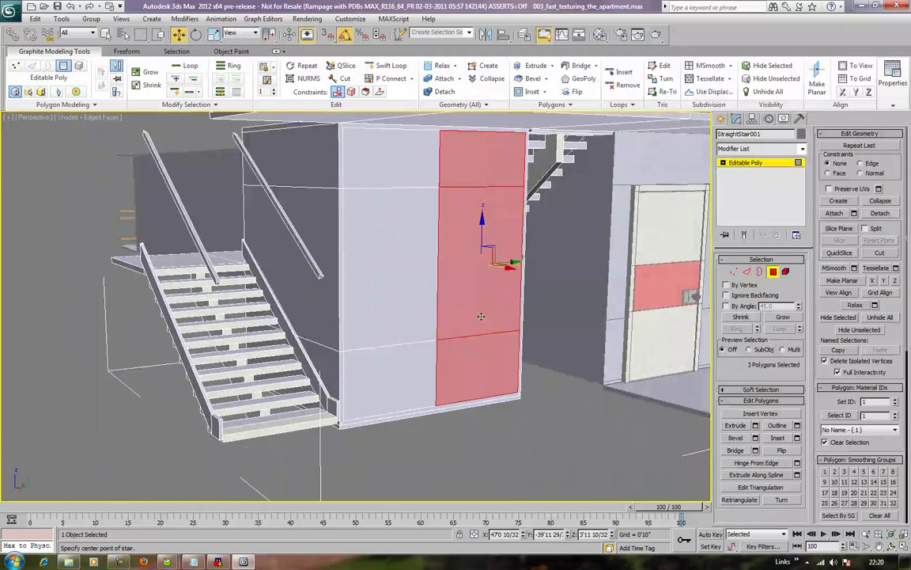
left_click(388, 158, "ctrl")
left_click(388, 245, "ctrl")
left_click(411, 368, "ctrl")
middle_click_drag(410, 368, 410, 384)
Try to extrude the six front panel faces slightly inward
left_click(739, 426)
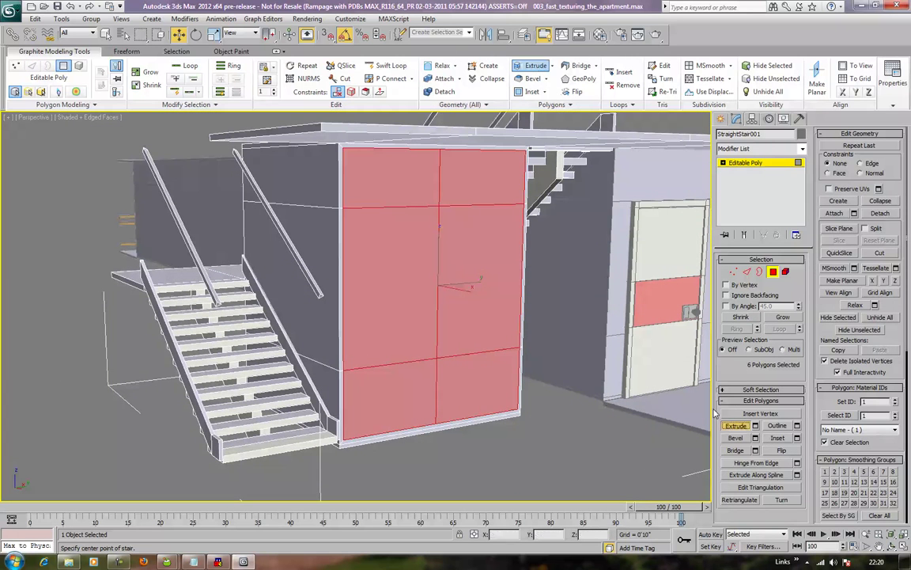
mouse_move(467, 238)
left_mouse_down()
mouse_move(472, 231)
mouse_move(467, 243)
left_mouse_up()
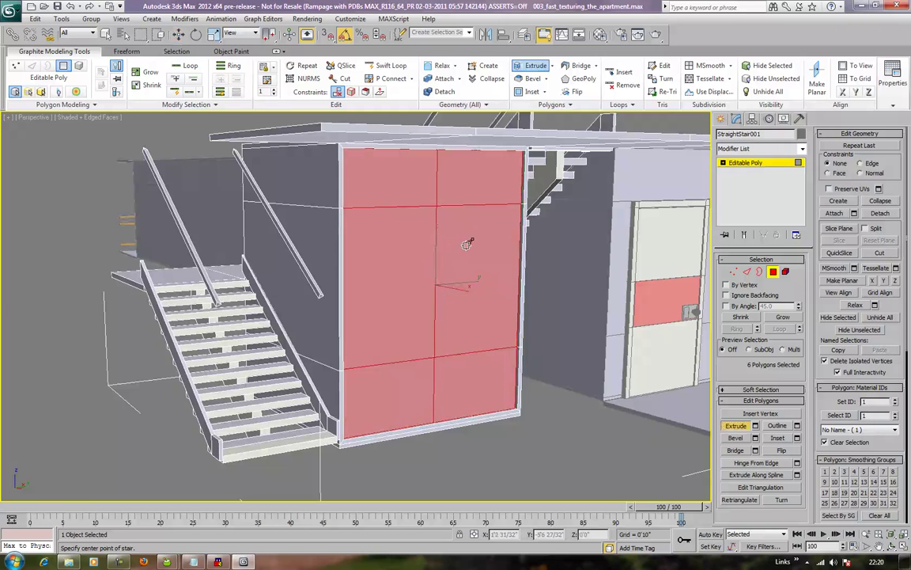
scroll(468, 261, "up", 5)
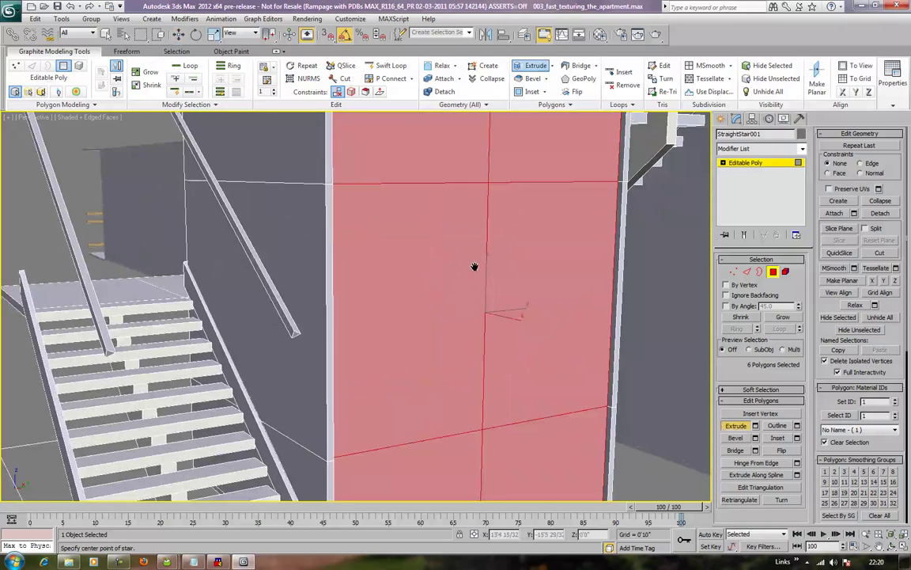
scroll(478, 223, "down", 5)
middle_click_drag(473, 218, 457, 248, "alt")
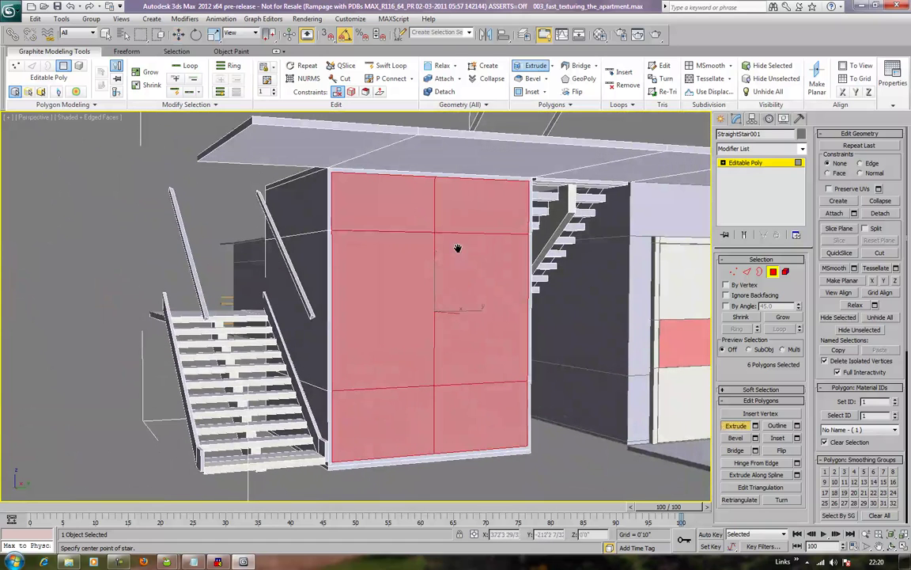
Scale the six front panel faces along Y to about half the wall's width, keeping them centred
key("w")
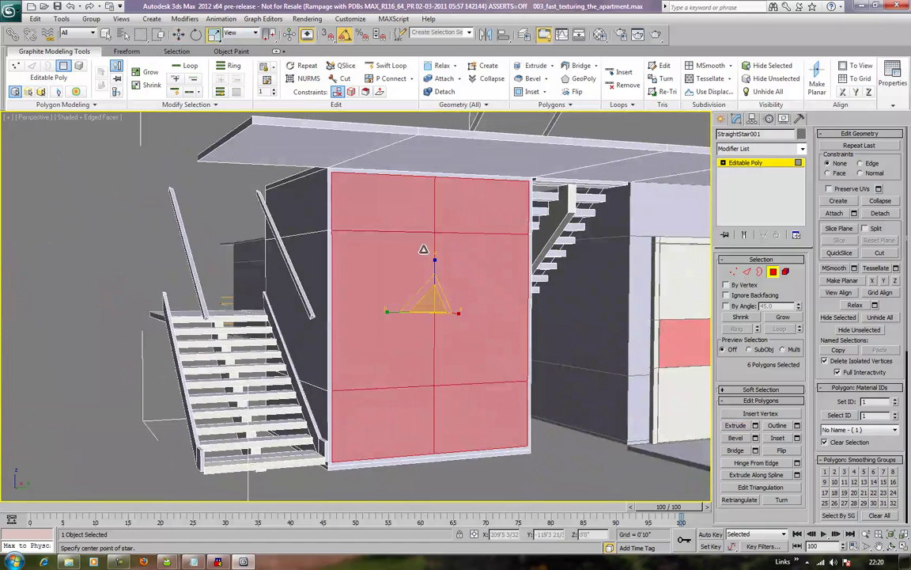
mouse_move(420, 312)
left_mouse_down()
mouse_move(398, 314)
mouse_move(419, 311)
left_mouse_up()
scroll(424, 309, "up", 3)
middle_click_drag(424, 306, 433, 309, "alt")
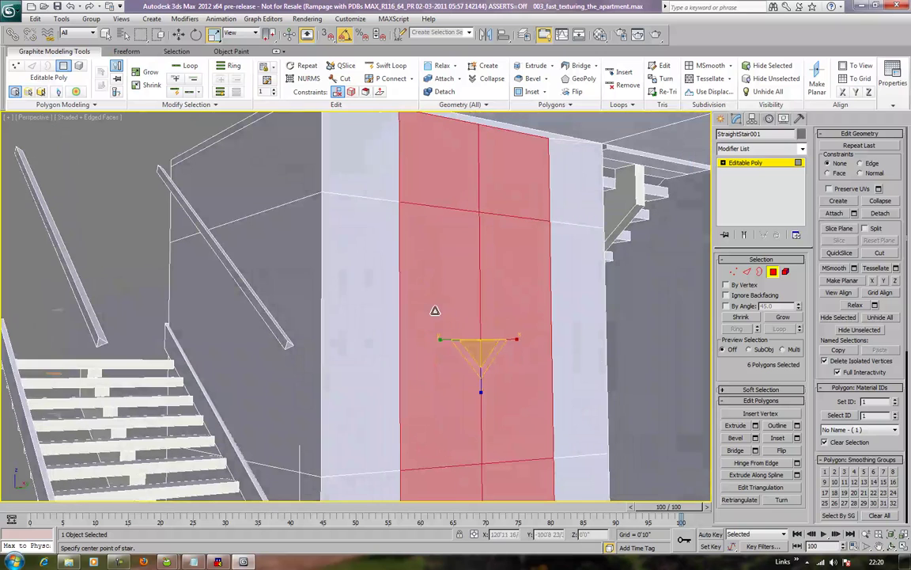
Extrude the narrowed double-door faces slightly inward and bevel them to form a stepped recess
left_click(735, 425)
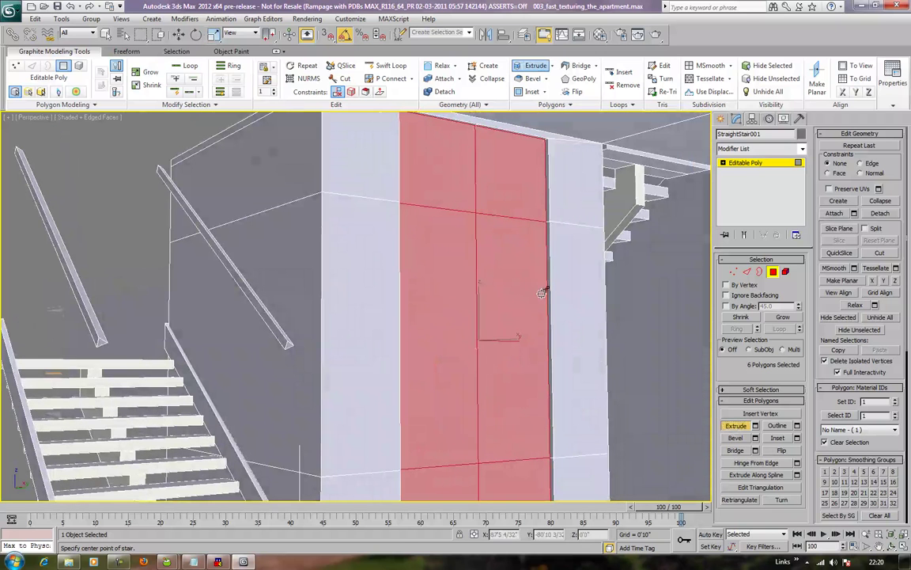
middle_click_drag(542, 289, 539, 317, "alt")
scroll(537, 311, "up", 3)
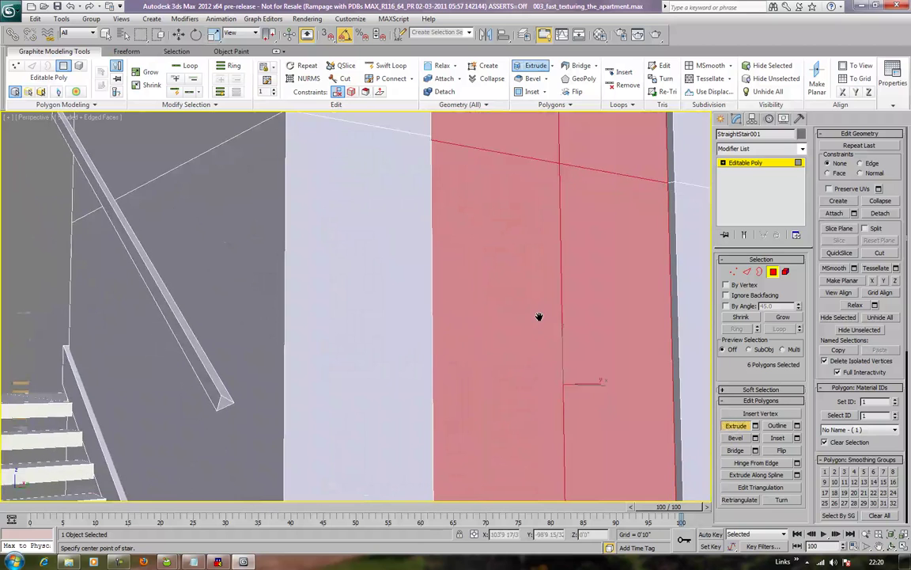
scroll(540, 318, "down", 3)
left_click(735, 437)
left_click_drag(524, 352, 527, 338)
left_click(527, 338)
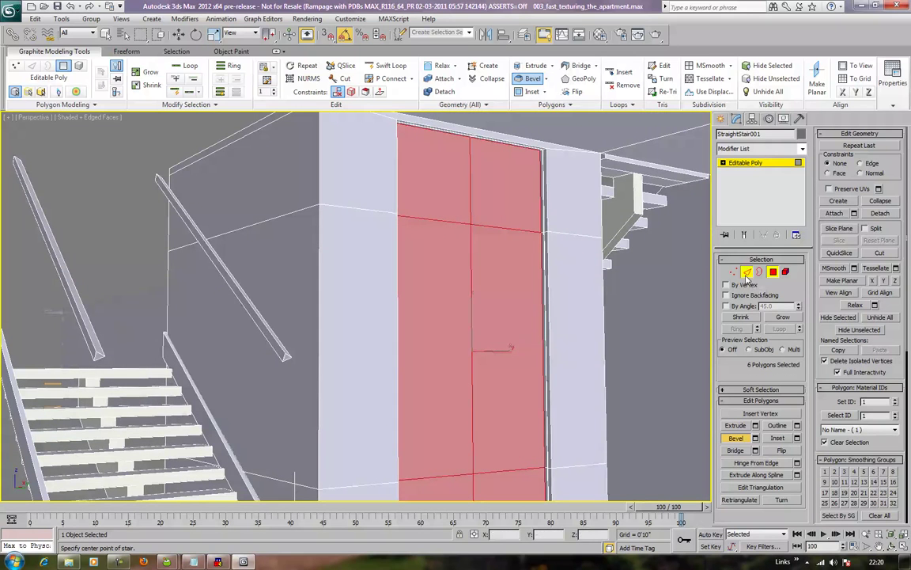
Switch to edge editing with the three vertical edges along the door's centre line selected
left_click(747, 273)
middle_click_drag(489, 266, 687, 417, "alt")
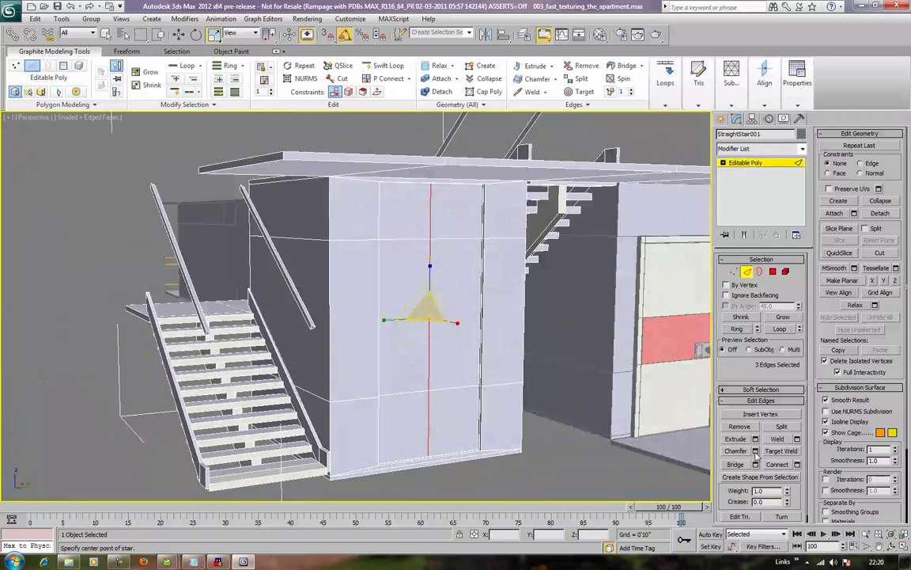
left_click(756, 451)
left_click(755, 439)
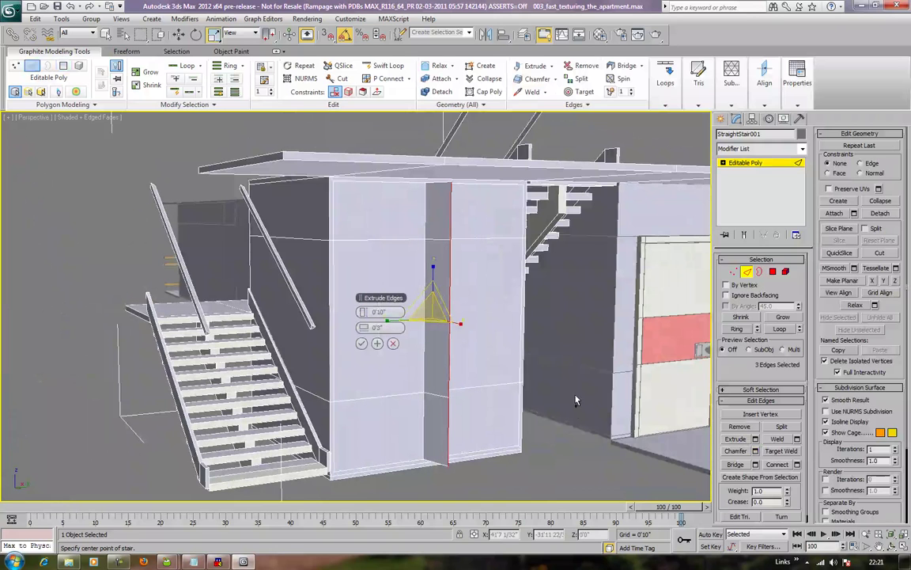
left_click(91, 7)
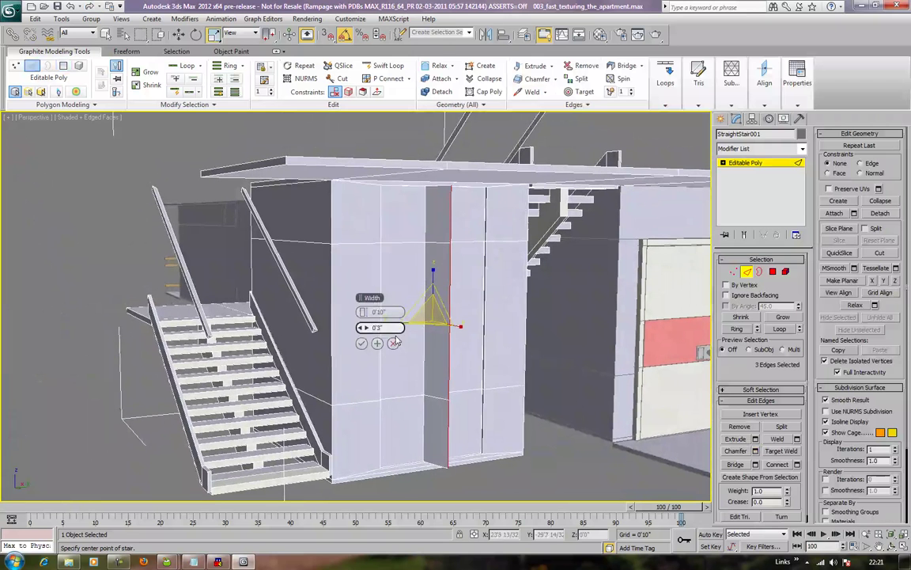
left_click(390, 351)
Extrude the door's centre edges with height -0'1" and width 0'0 10/32" to form a groove, and leave edge editing
middle_click_drag(476, 347, 472, 329, "alt")
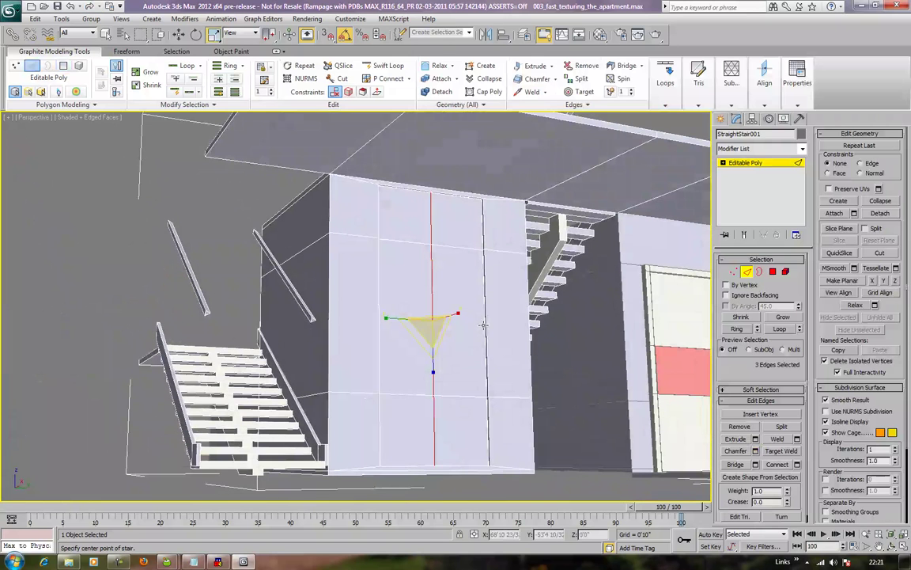
left_click(755, 439)
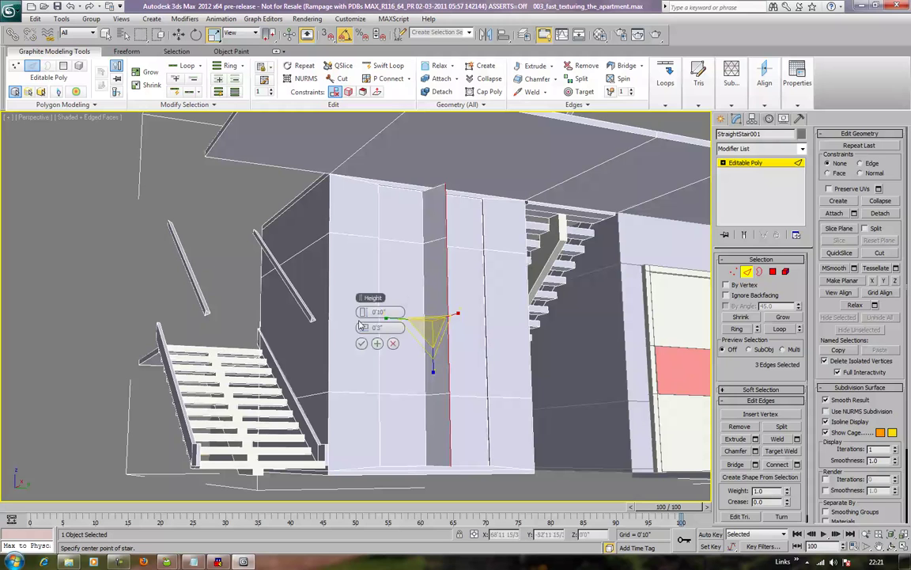
left_click_drag(361, 312, 314, 366)
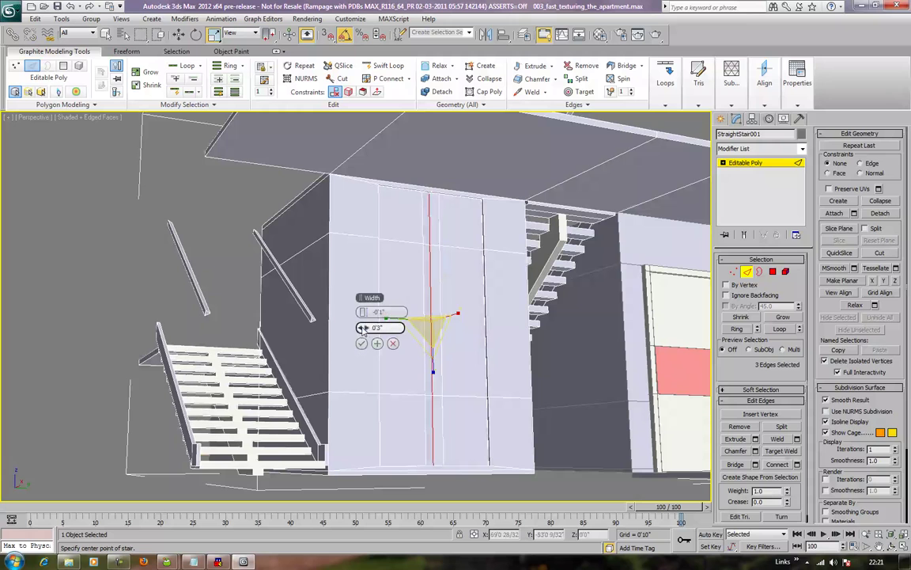
left_click_drag(361, 332, 347, 349)
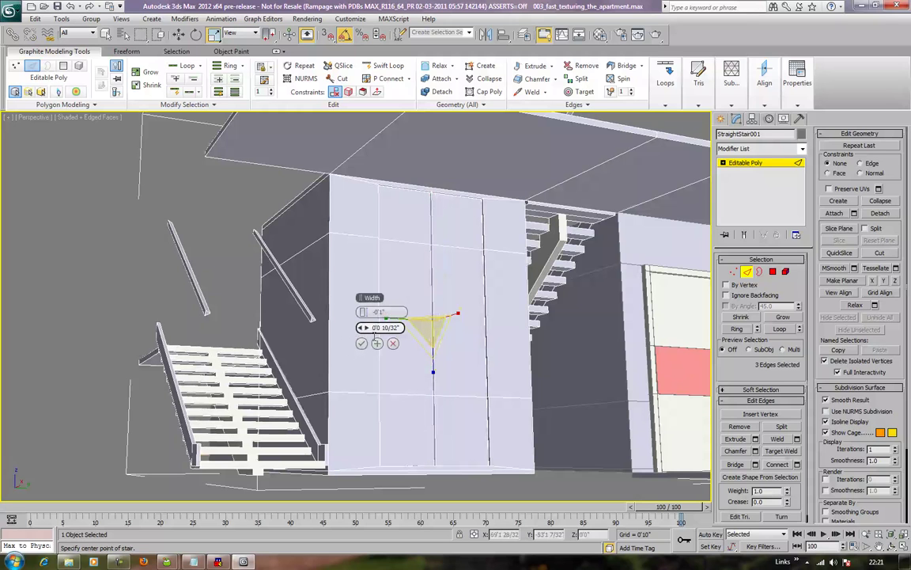
left_click(361, 342)
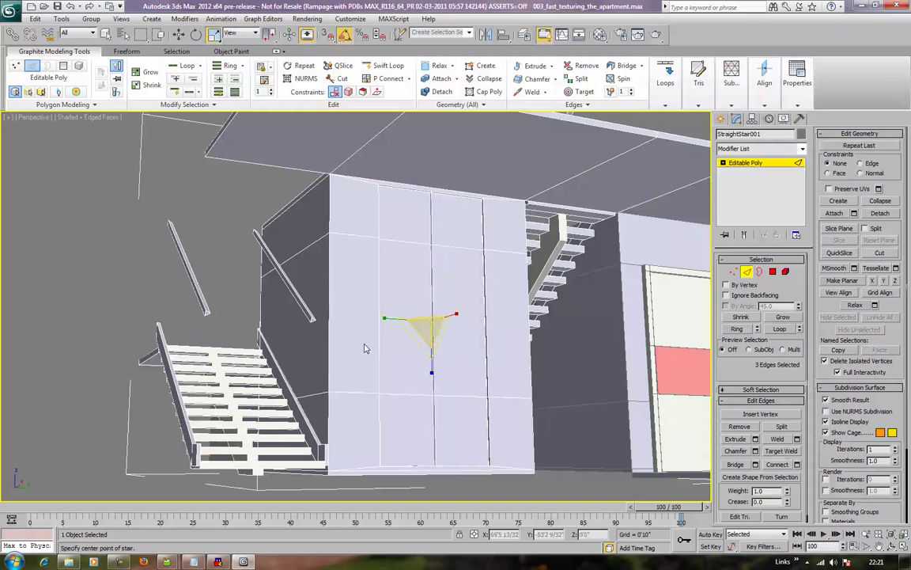
left_click(746, 272)
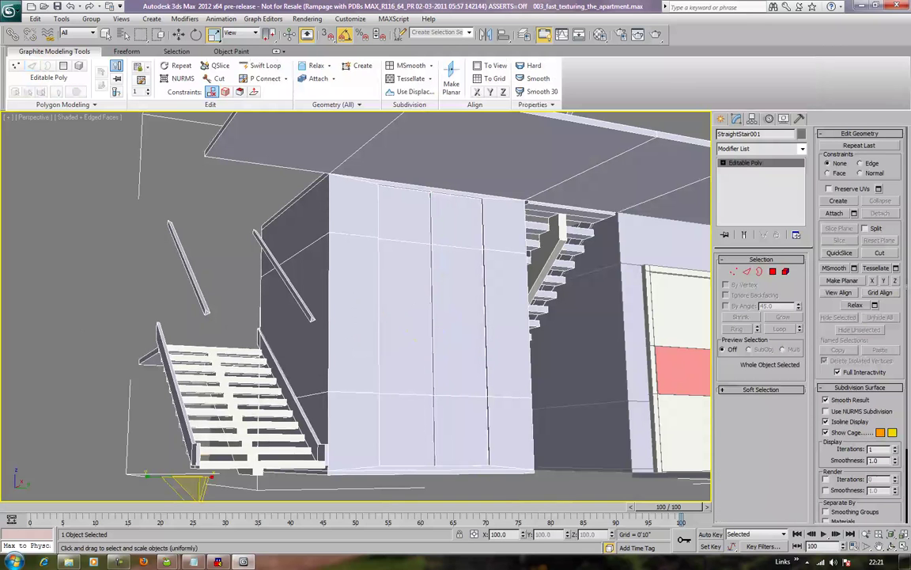
Inspect the connecting block, its double doors and the stairs from several sides with nothing selected
scroll(441, 285, "down", 10)
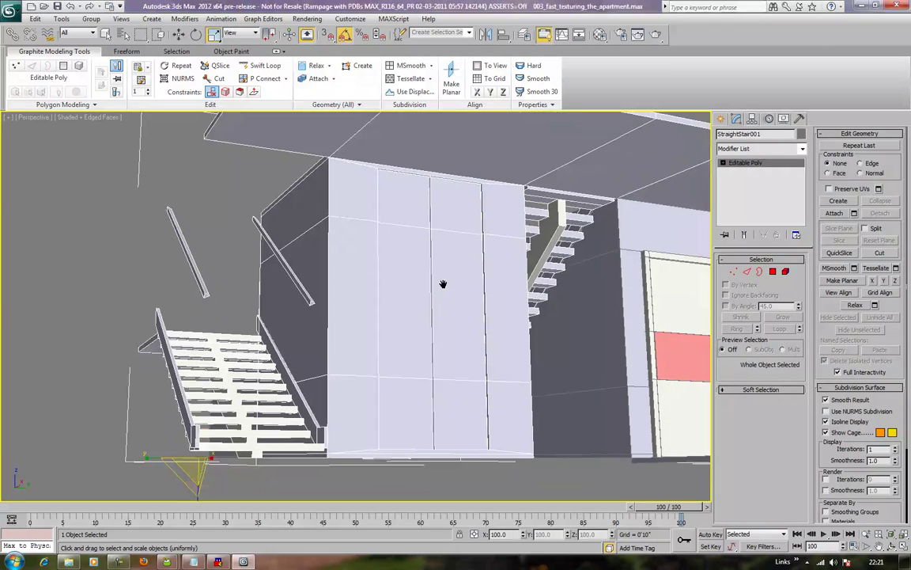
middle_click_drag(444, 283, 320, 280, "alt")
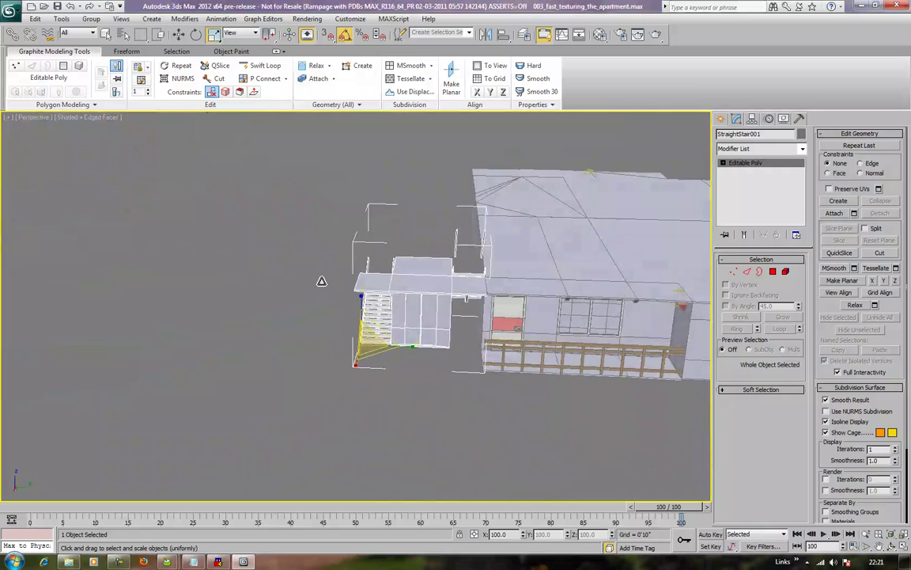
left_click(362, 372)
middle_click_drag(387, 384, 369, 370, "alt")
scroll(398, 308, "up", 10)
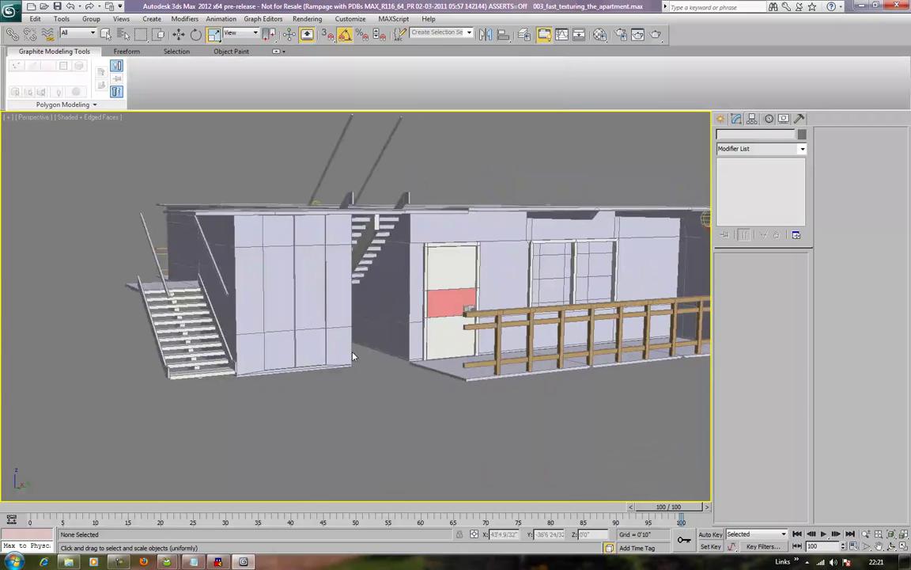
middle_click_drag(428, 237, 353, 268, "alt")
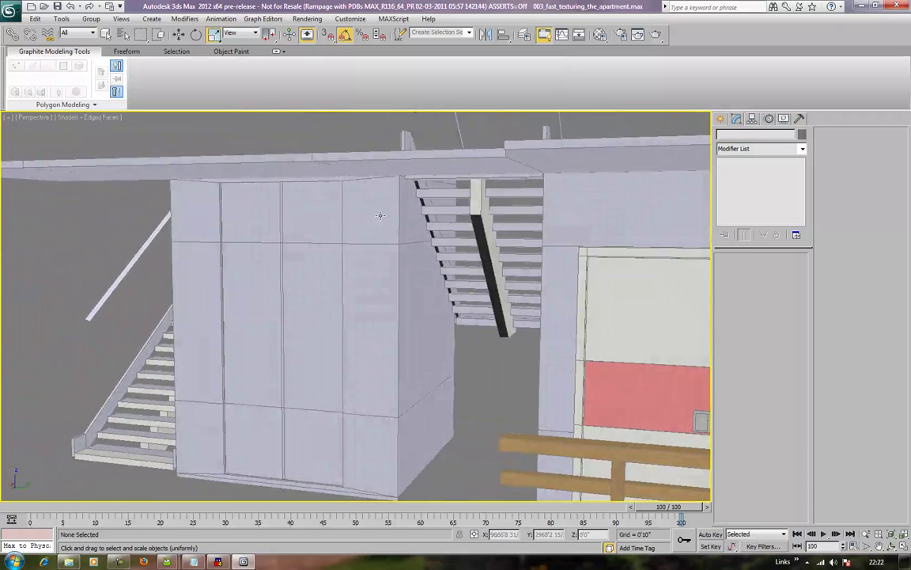
Try inserting a vertical edge loop near the block's front corner and selecting the narrow strip of faces it creates
left_click(416, 236)
middle_click_drag(420, 384, 407, 238)
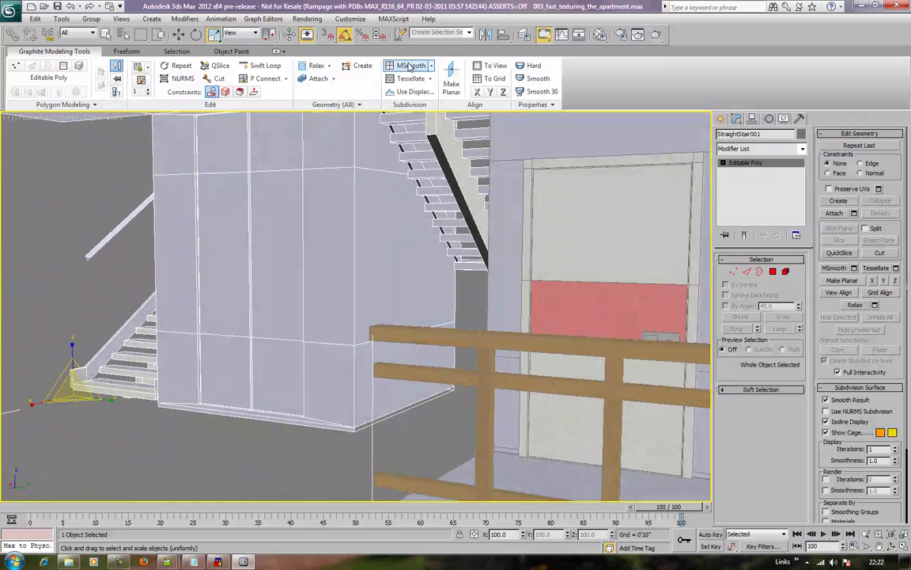
left_click(261, 65)
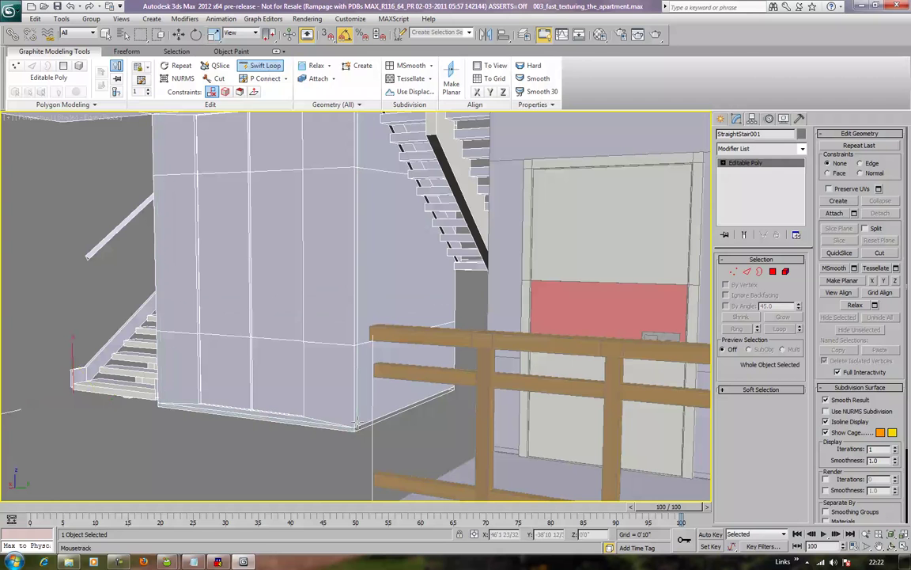
left_click(776, 273)
middle_click_drag(326, 299, 321, 382)
middle_click_drag(356, 307, 351, 332)
left_click(347, 256)
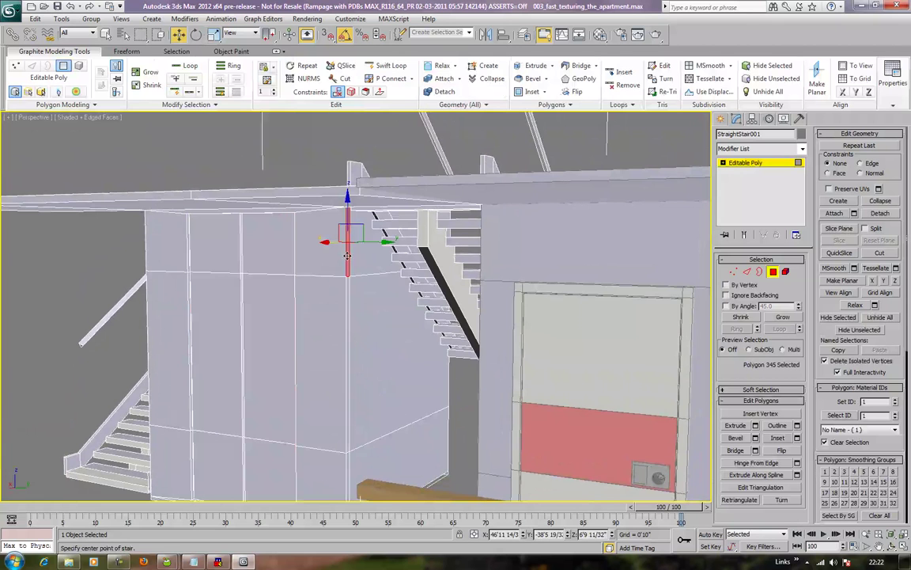
left_click(346, 308, "ctrl")
middle_click_drag(353, 435, 355, 337)
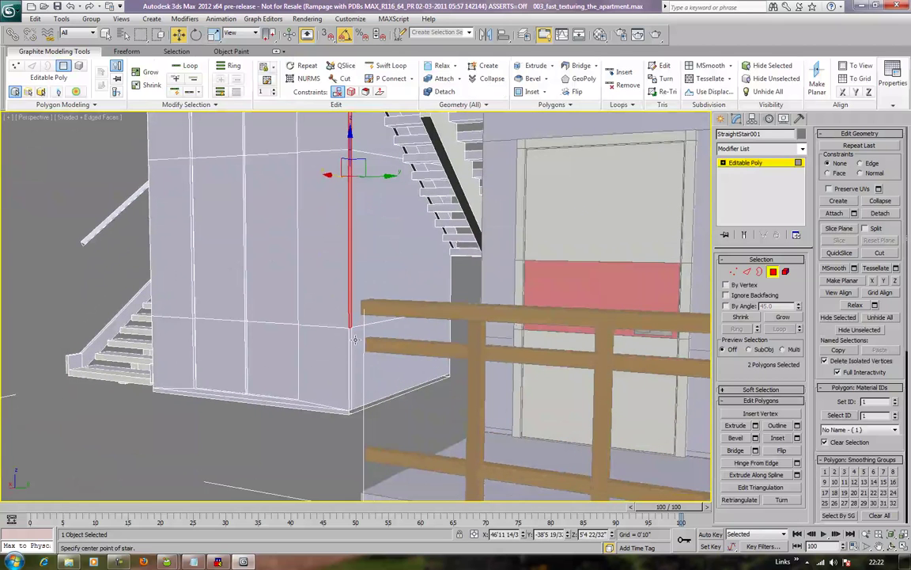
left_click(350, 351, "ctrl")
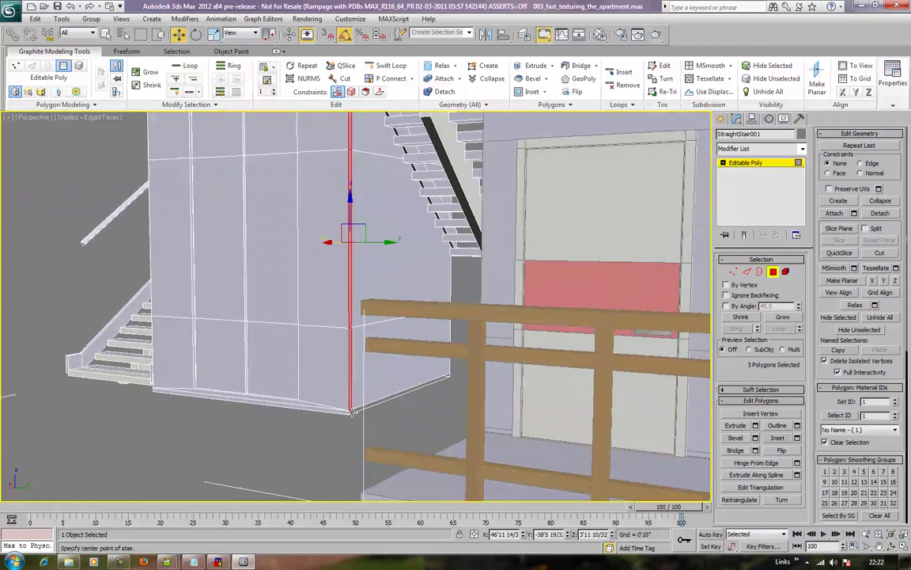
middle_click_drag(352, 411, 356, 307)
scroll(356, 307, "up", 4)
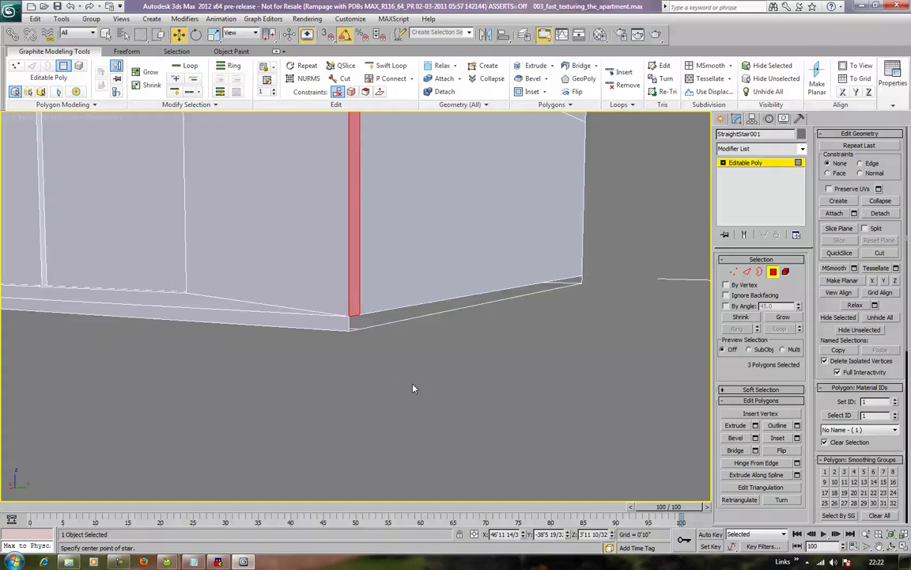
Undo the strip's face selection and the new corner edge loop
key("ctrl+z")
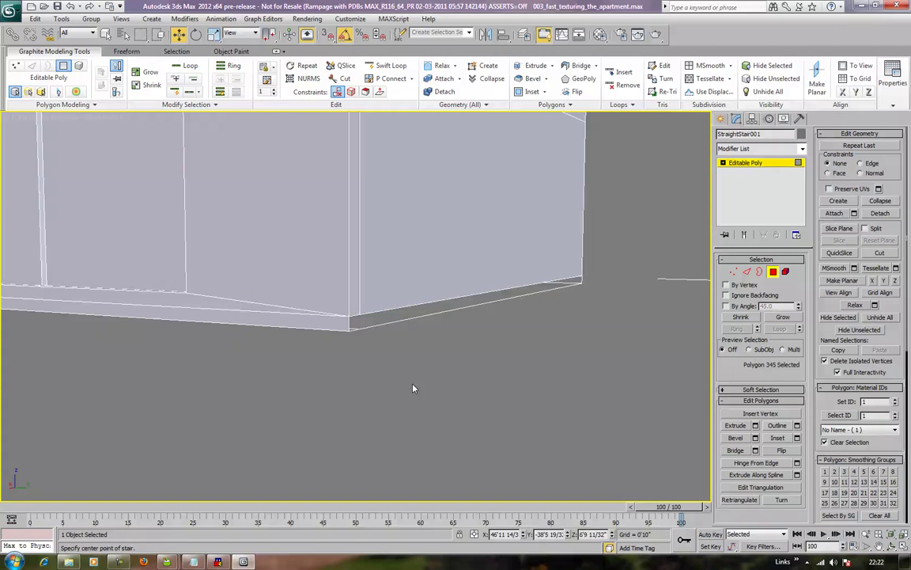
key("ctrl+z")
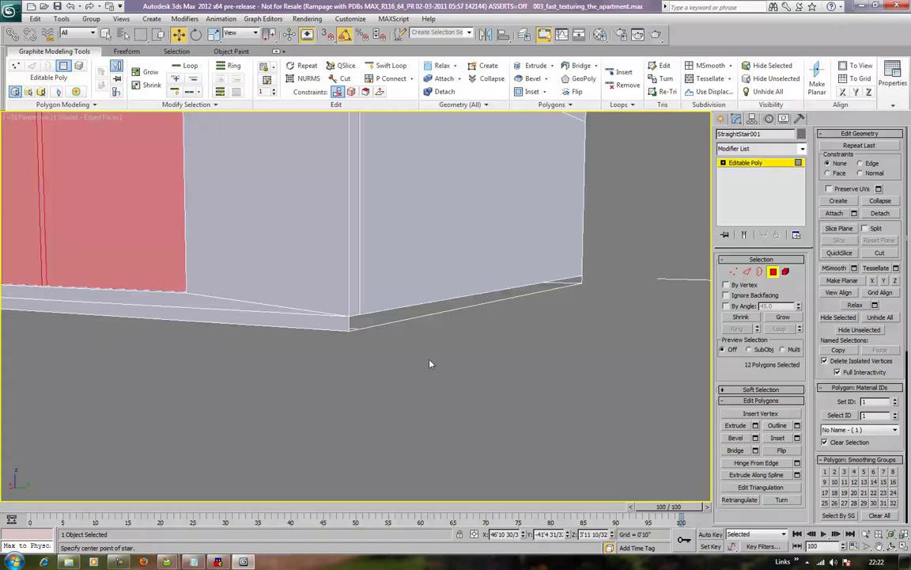
left_click(429, 364)
key("ctrl+z")
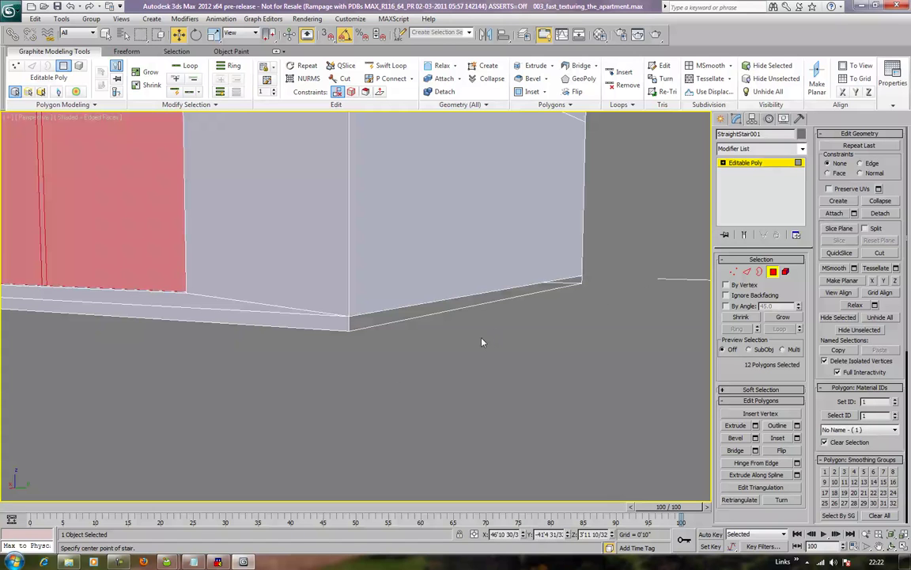
Cap the open border along the base of the block's side wall
left_click(753, 272)
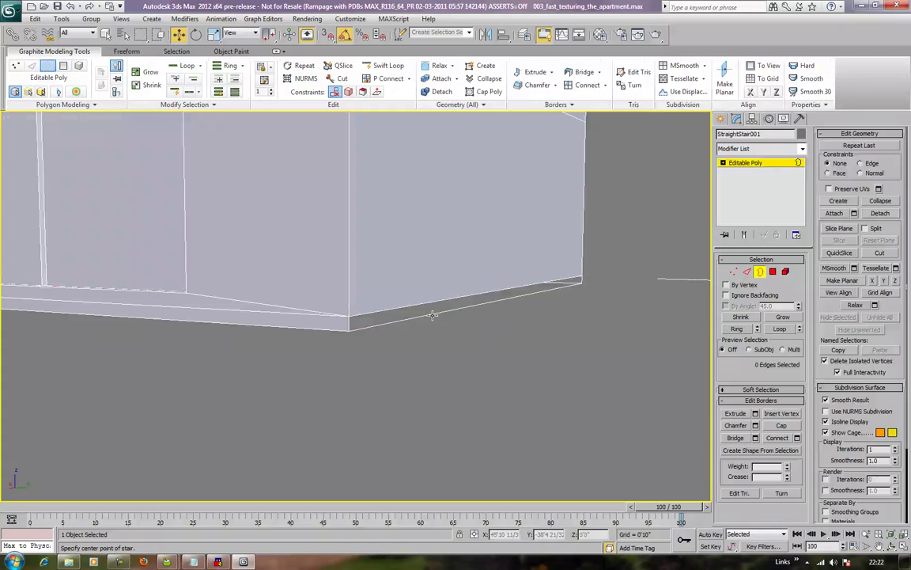
left_click(450, 312)
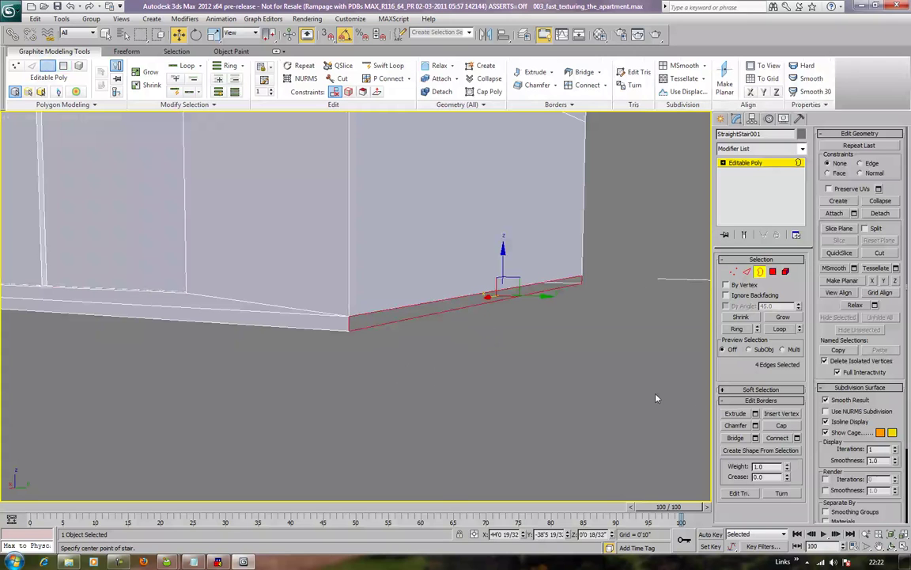
left_click(575, 435)
middle_click_drag(315, 386, 241, 312, "alt")
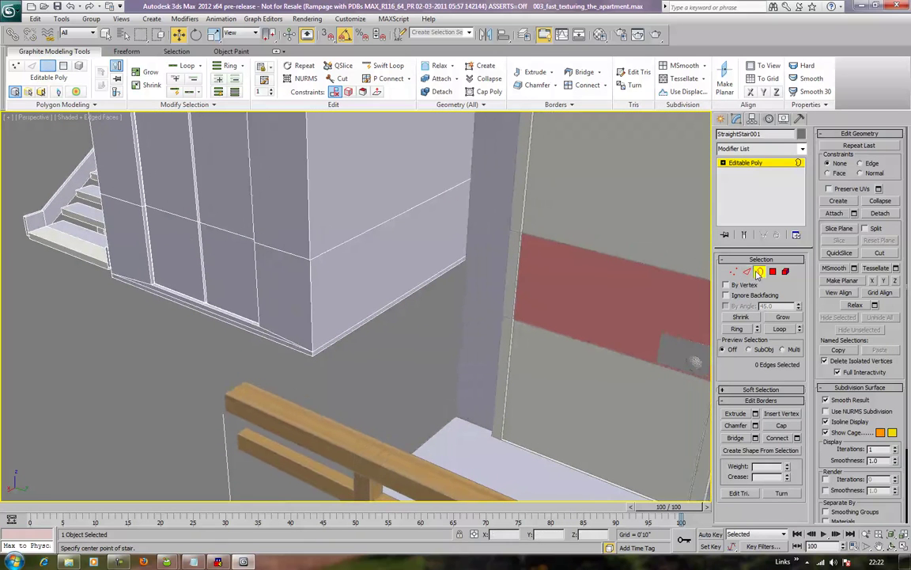
Insert a vertical Swift Loop on the block's side wall close to the front corner and switch to polygon editing
left_click(760, 271)
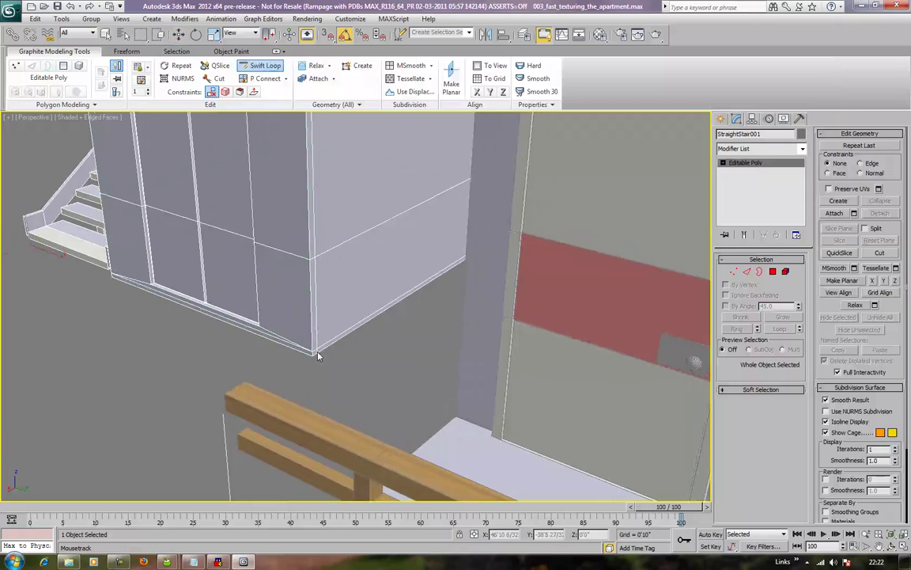
key("w")
left_click(772, 271)
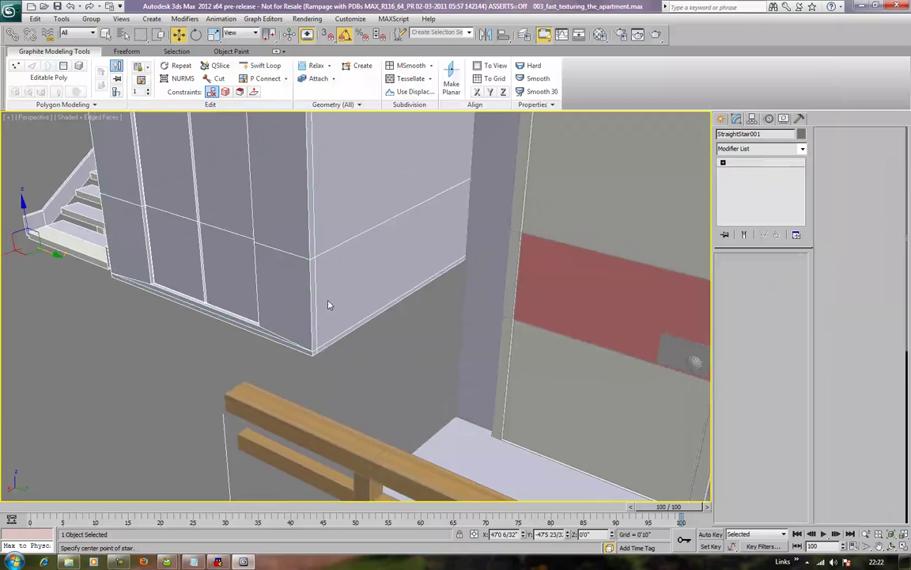
Select the four faces of the narrow corner strip and extrude them across the gap to the building's wall
left_click(310, 186)
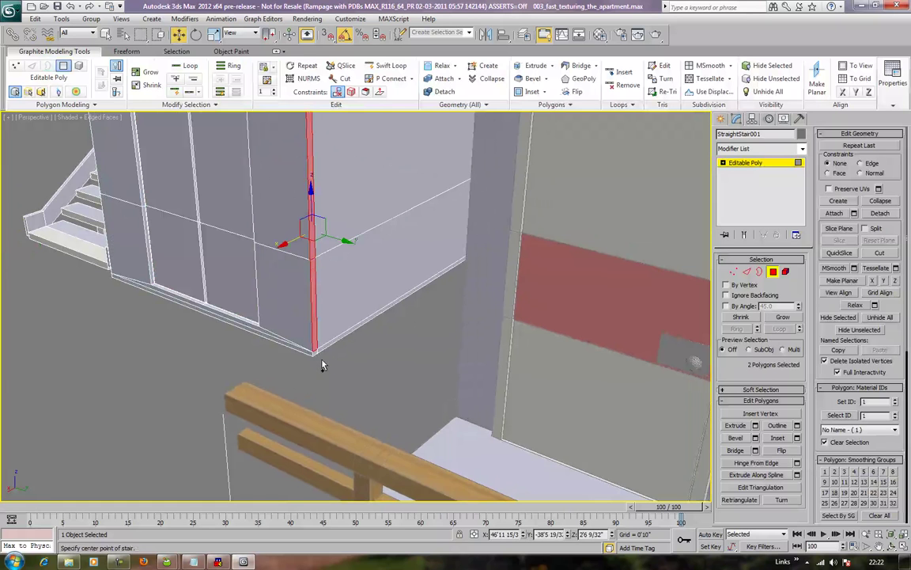
left_click(285, 320, "ctrl")
middle_click_drag(328, 238, 321, 275, "alt")
left_click(329, 199, "ctrl")
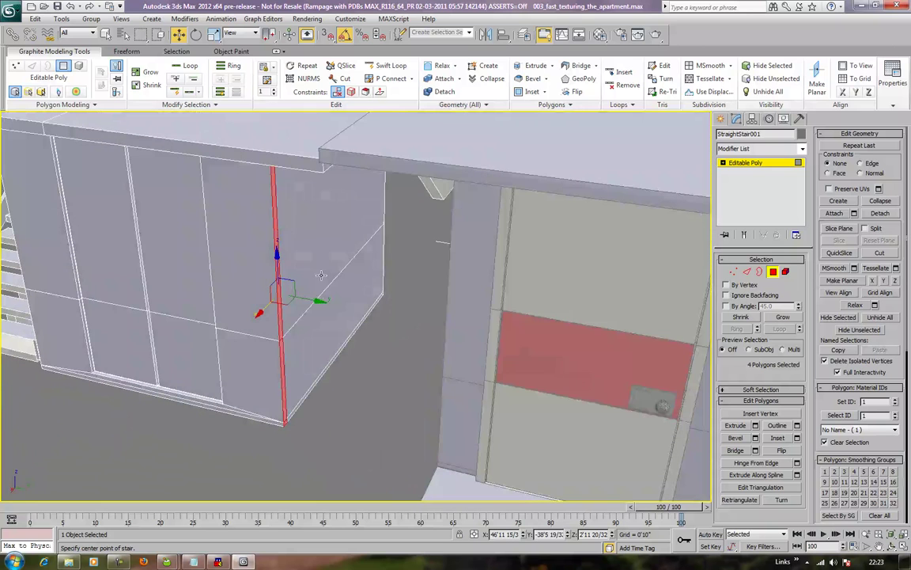
left_click(737, 425)
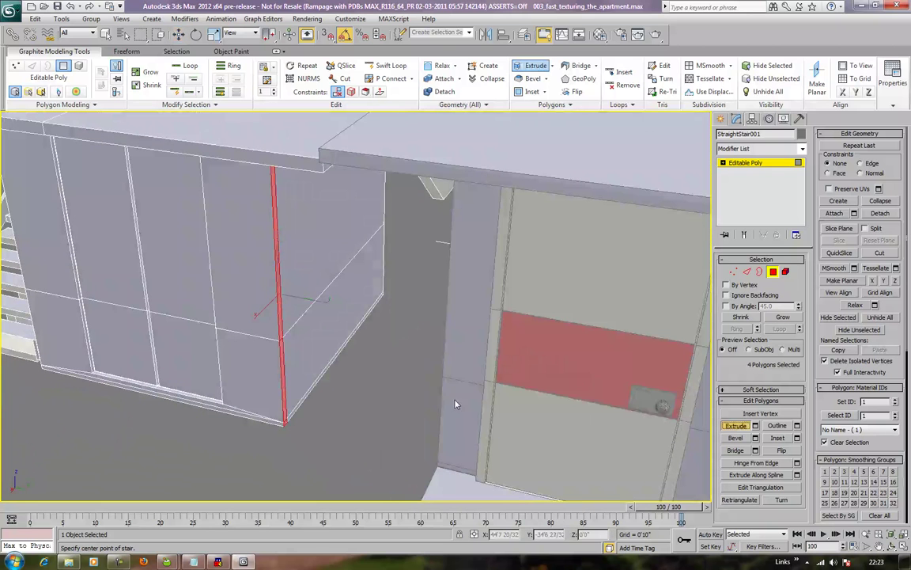
left_click_drag(285, 405, 284, 237)
middle_click_drag(286, 240, 352, 315, "alt")
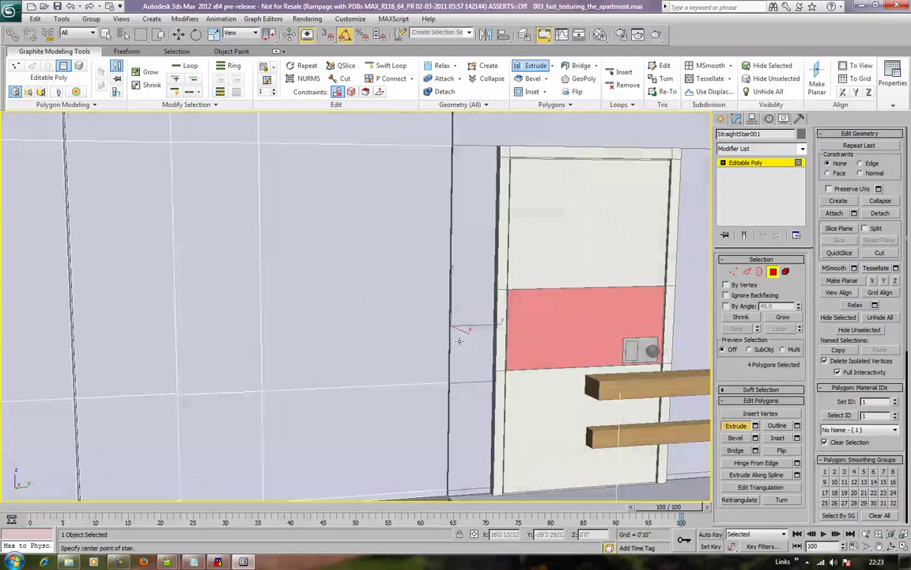
Adjust the extruded strip's end faces slightly along Y to meet the building's wall, and clear the face selection
key("w")
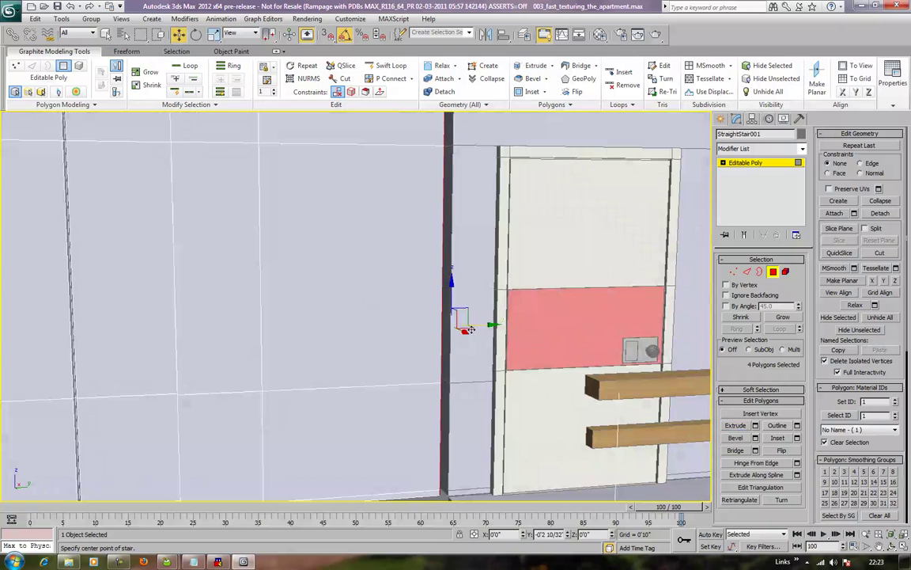
left_click_drag(474, 329, 478, 329)
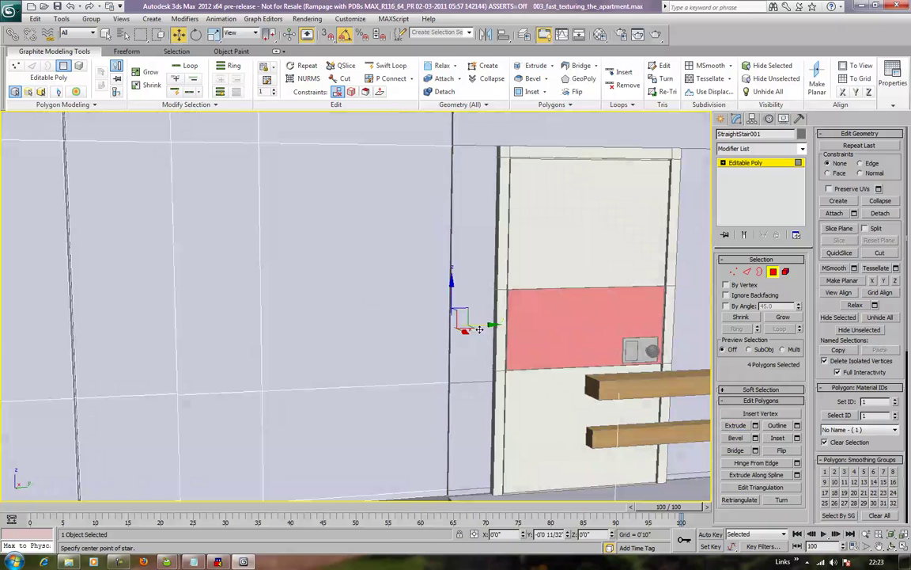
scroll(478, 329, "down", 6)
middle_click_drag(443, 333, 377, 340, "alt")
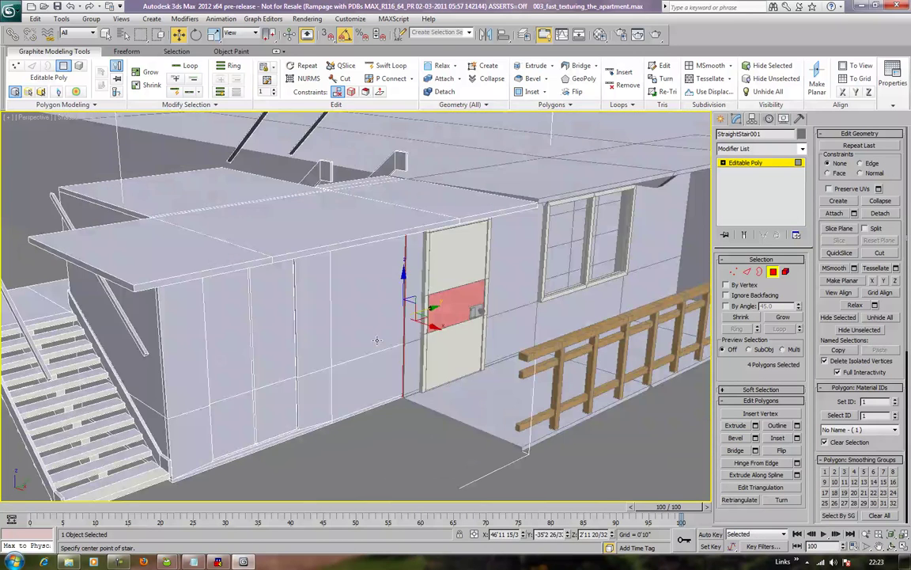
scroll(376, 340, "down", 6)
scroll(336, 335, "up", 3)
left_click(340, 376)
middle_click_drag(340, 376, 299, 391, "alt")
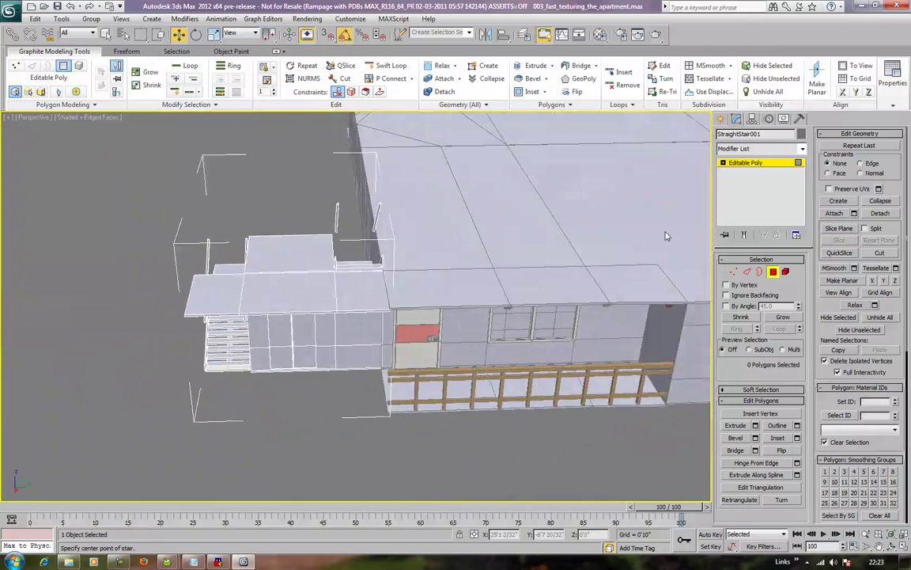
Examine where the block's walls and roof slab meet the building beside the red-panelled door
left_click(773, 272)
middle_click_drag(366, 329, 255, 326, "alt")
middle_click_drag(235, 271, 289, 253, "alt")
mouse_move(413, 253)
middle_mouse_down("alt")
mouse_move(295, 254)
mouse_move(278, 271)
mouse_move(211, 253)
mouse_move(195, 274)
mouse_move(289, 273)
mouse_move(208, 285)
mouse_move(406, 258)
middle_mouse_up("alt")
scroll(196, 275, "down", 5)
scroll(206, 285, "up", 3)
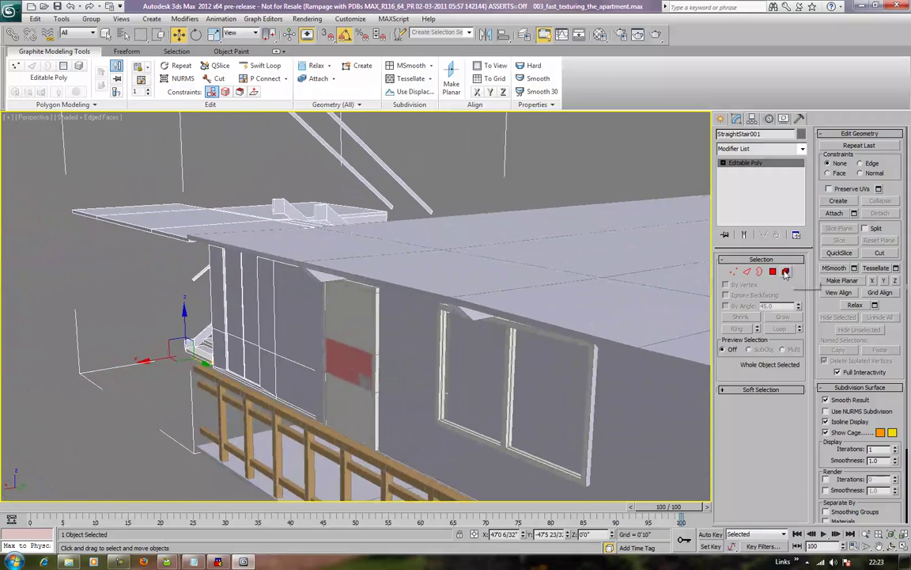
key("4")
left_click(258, 251)
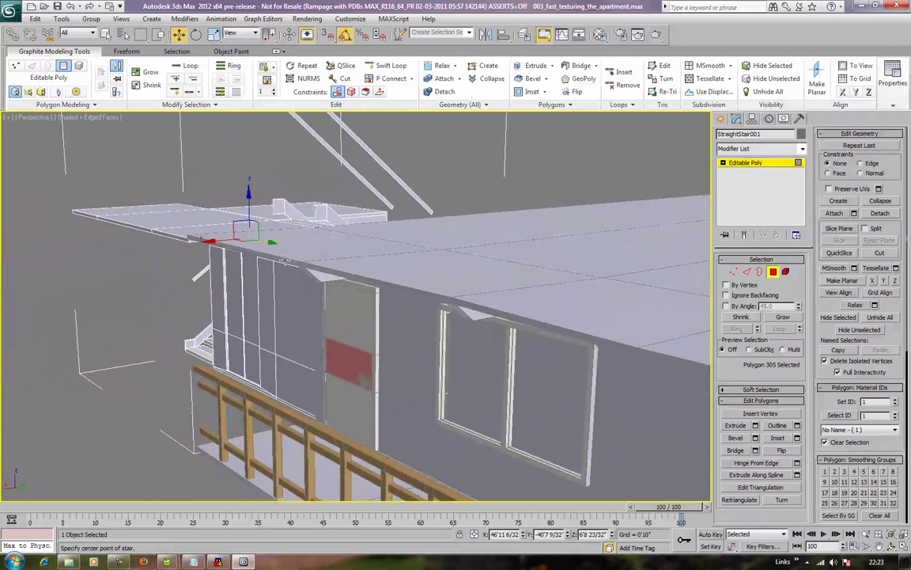
middle_click_drag(676, 244, 695, 246, "alt")
key("4")
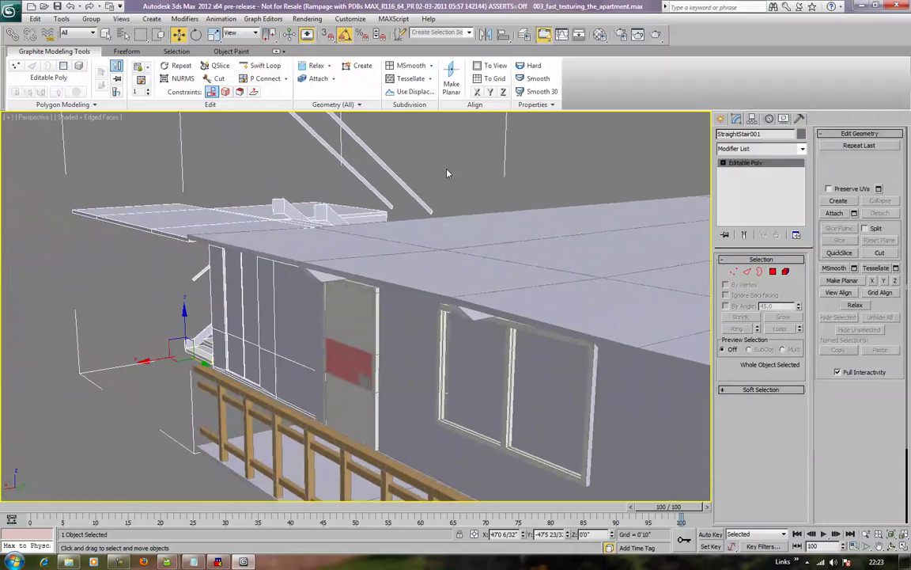
Delete the Apartment002 group at the far end of the building
left_click(401, 152)
scroll(447, 172, "down", 5)
middle_click_drag(498, 195, 287, 192, "alt")
scroll(476, 197, "down", 5)
left_click_drag(466, 257, 428, 339)
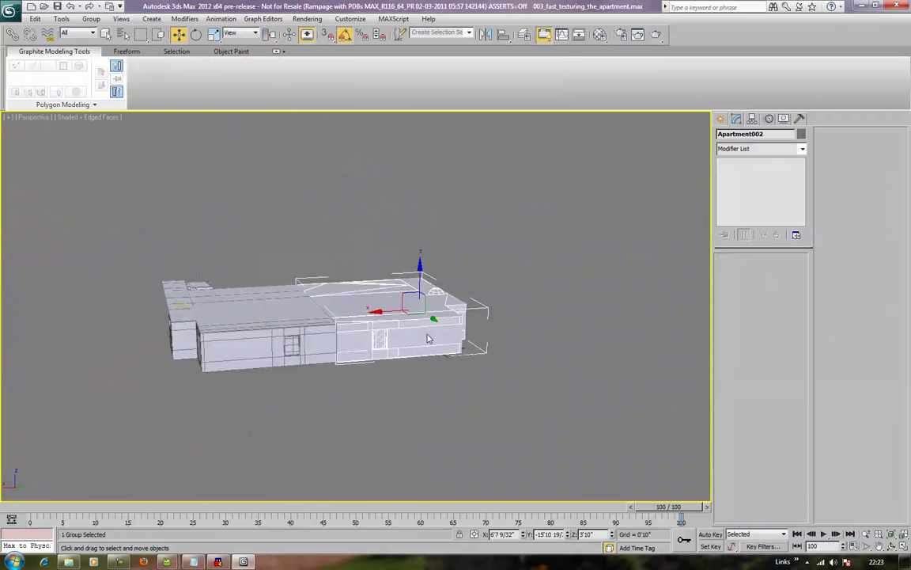
key("Delete")
Ungroup the apartment1 group next to the stair block
middle_click_drag(427, 339, 291, 297, "alt")
scroll(218, 324, "up", 5)
scroll(325, 310, "up", 3)
left_click(291, 290)
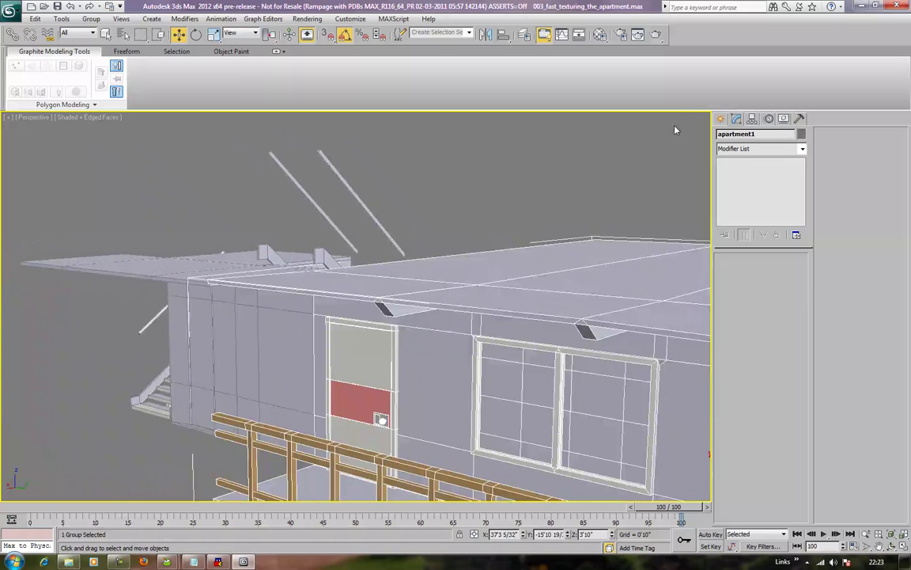
left_click(721, 119)
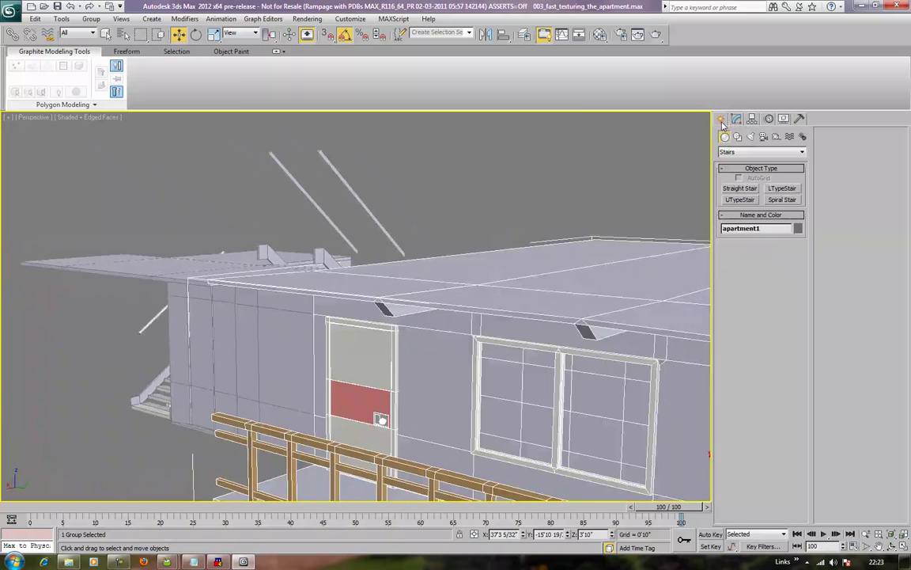
left_click(98, 20)
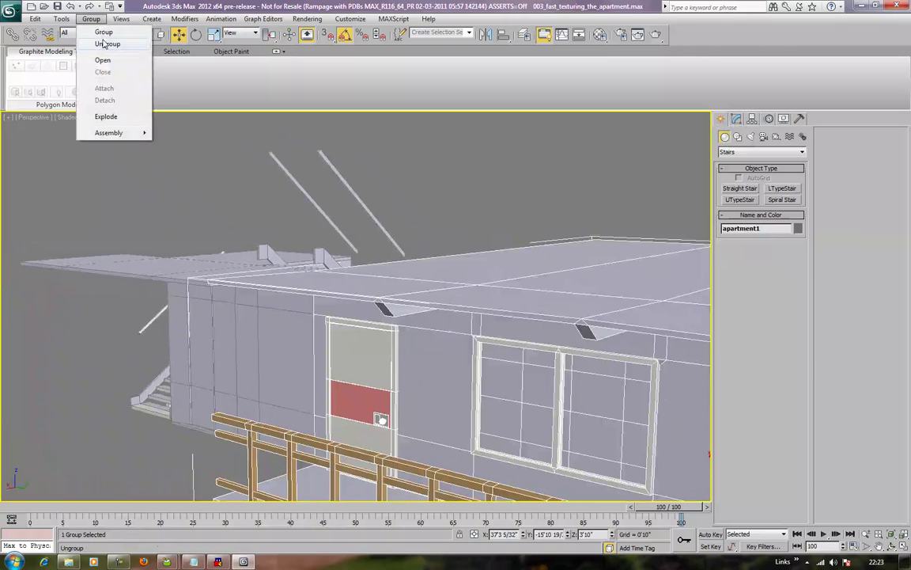
left_click(98, 43)
Lower the roof edge's fascia faces above the red-panelled door and windows by about 0'1 8/32" along Z, and leave face editing
left_click(589, 258)
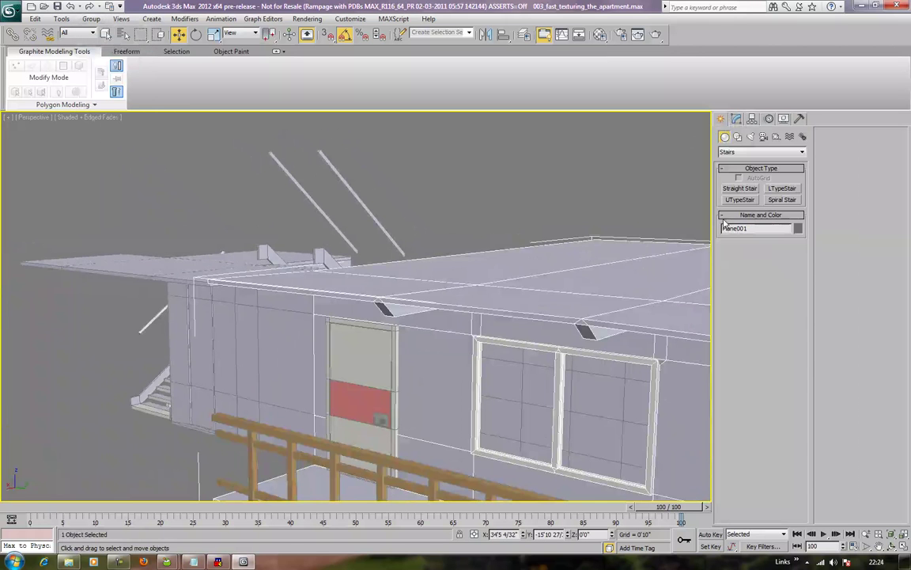
left_click(736, 120)
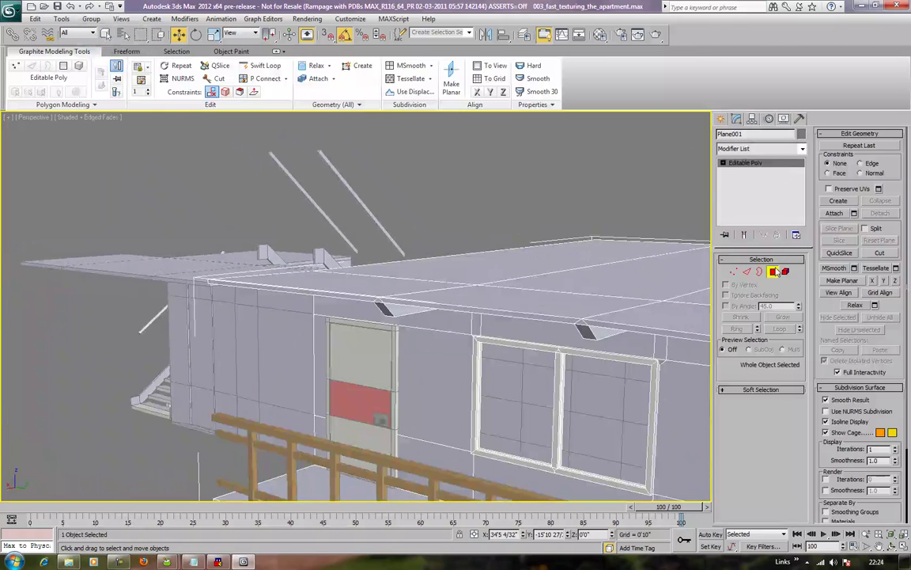
left_click(774, 271)
left_click(296, 291)
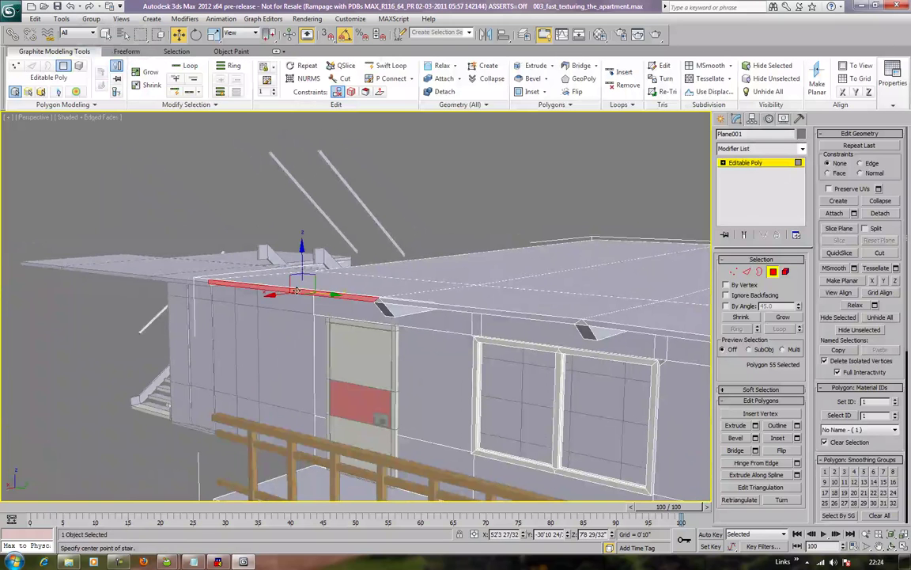
left_click(423, 306, "ctrl")
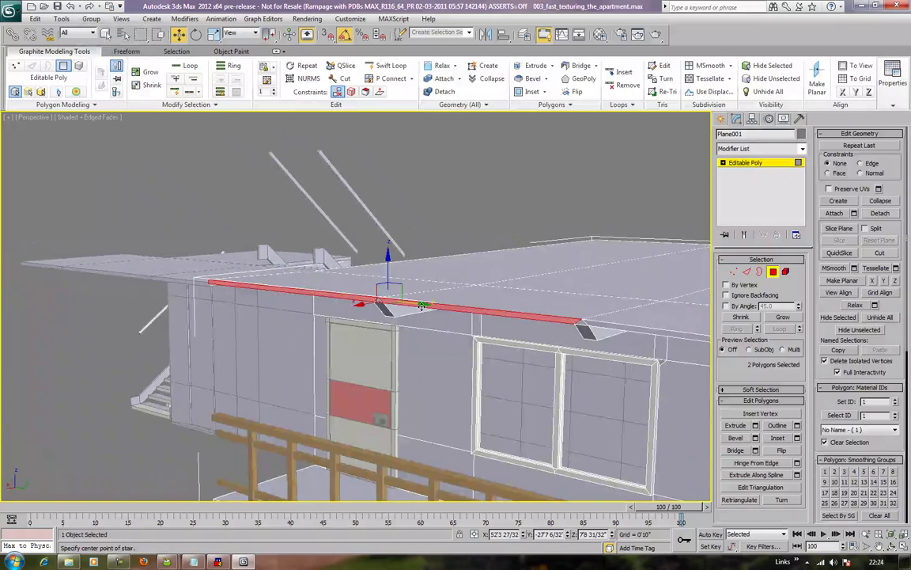
left_click(378, 301, "ctrl")
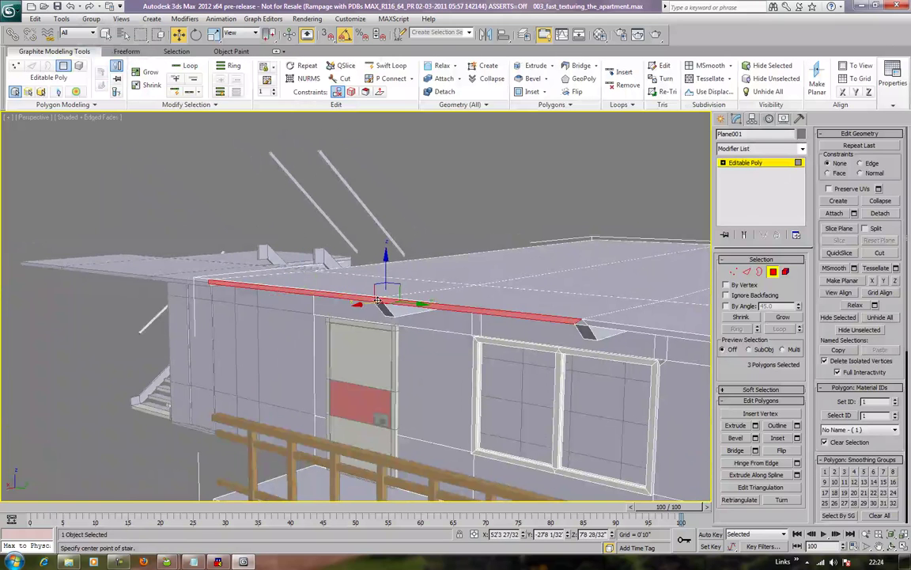
left_click(580, 323, "ctrl")
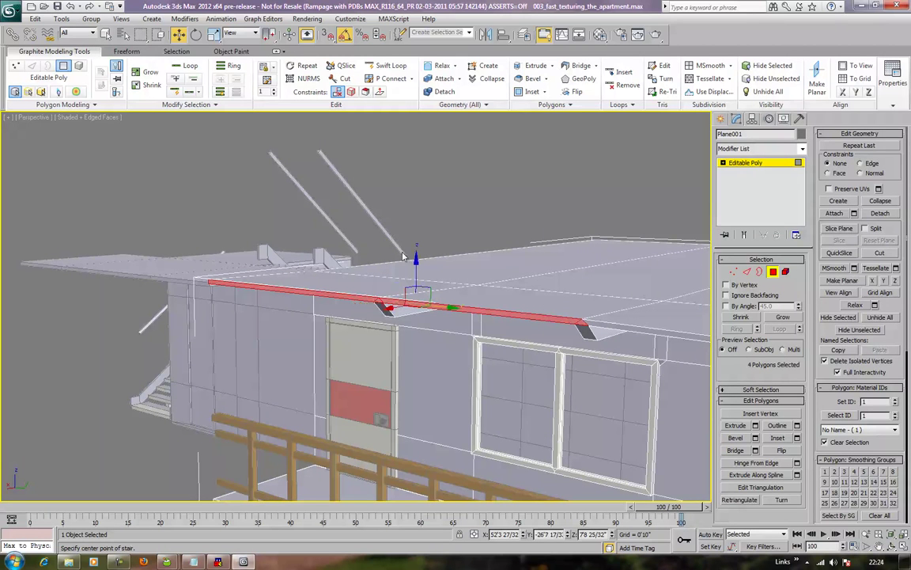
left_click_drag(415, 257, 415, 259)
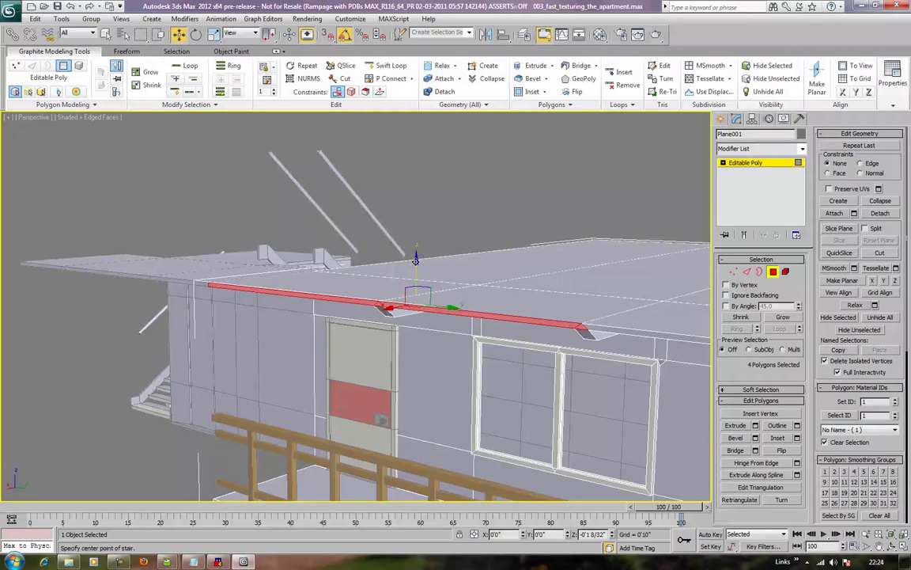
left_click(398, 152)
middle_click_drag(398, 151, 497, 187, "alt")
left_click(773, 271)
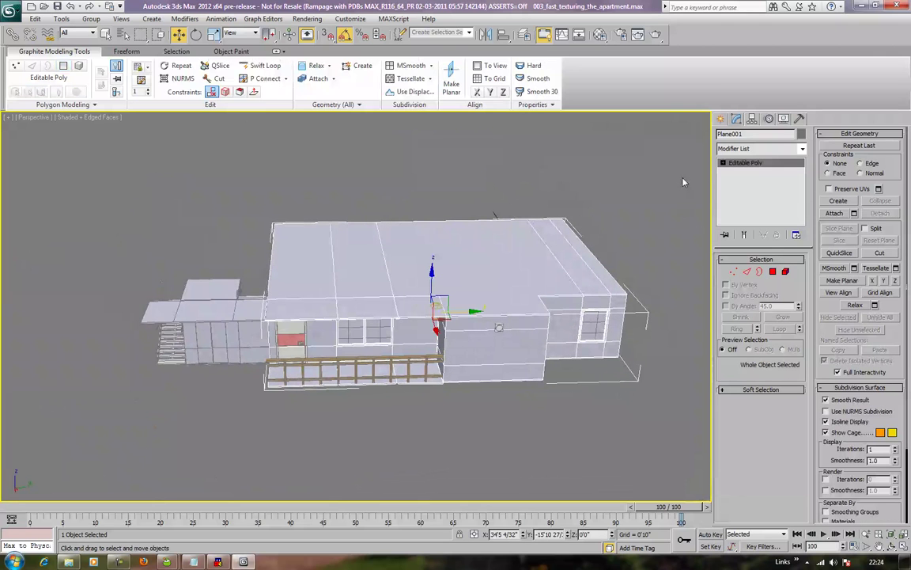
Group all the apartment building's parts, including its door, windows and railing, under the name "apartment 1"
left_click_drag(310, 426, 273, 446)
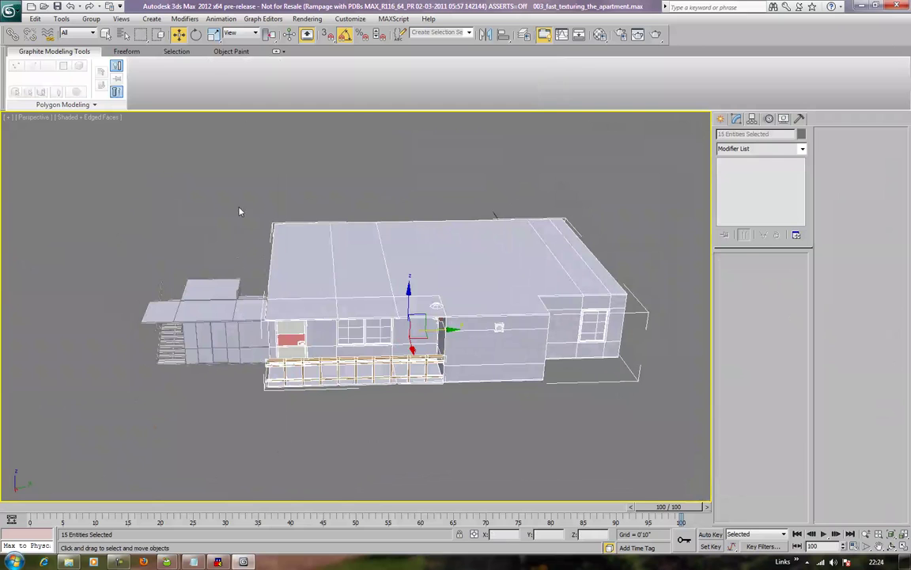
left_click(91, 19)
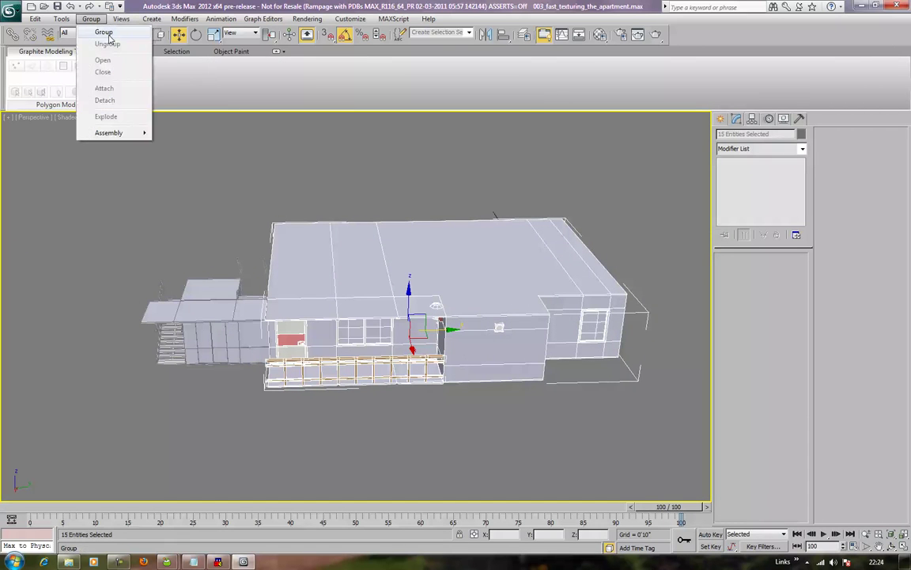
left_click(107, 33)
type("apart")
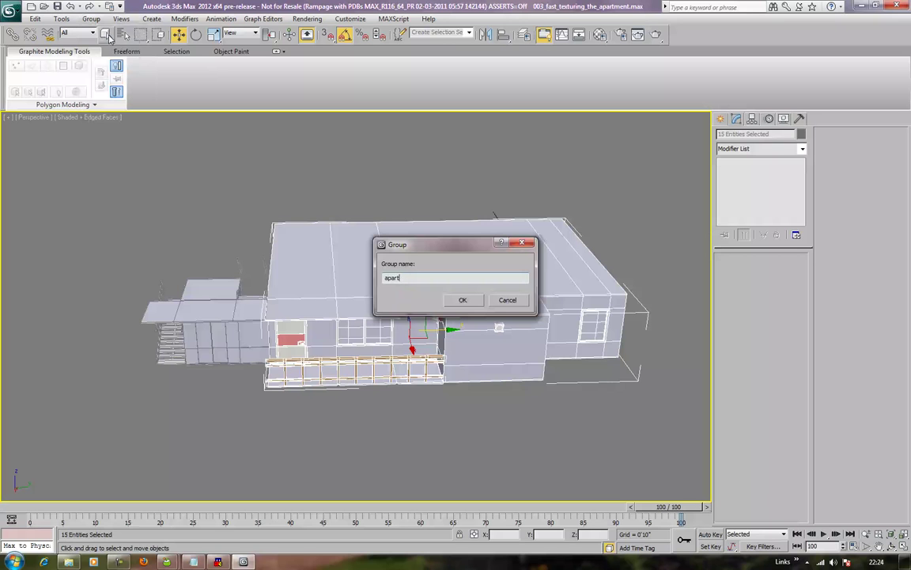
type("ment 1")
key("Return")
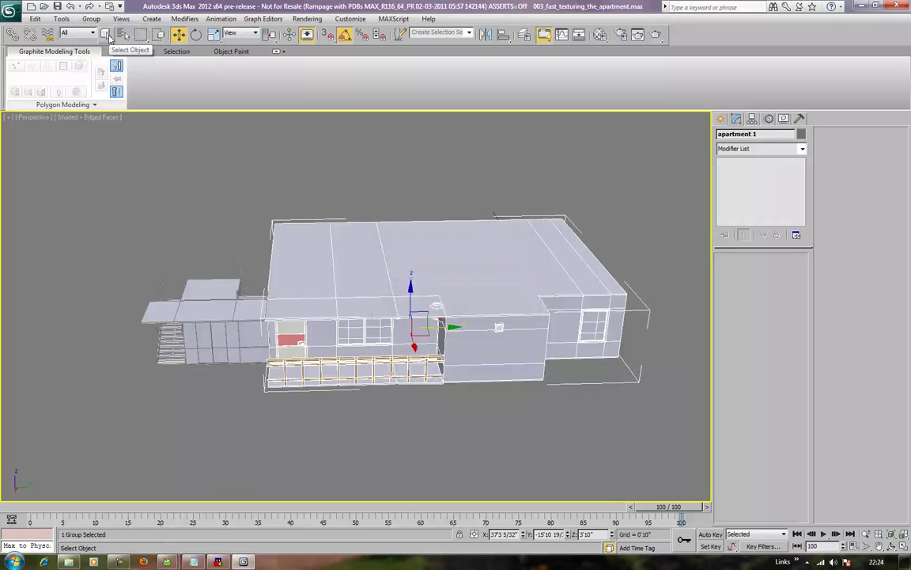
Ungroup the "apartment 1" group so the building's parts can be edited separately
middle_click_drag(458, 154, 490, 167, "alt")
scroll(489, 177, "up", 3)
middle_click_drag(459, 273, 381, 329)
scroll(332, 237, "down", 5)
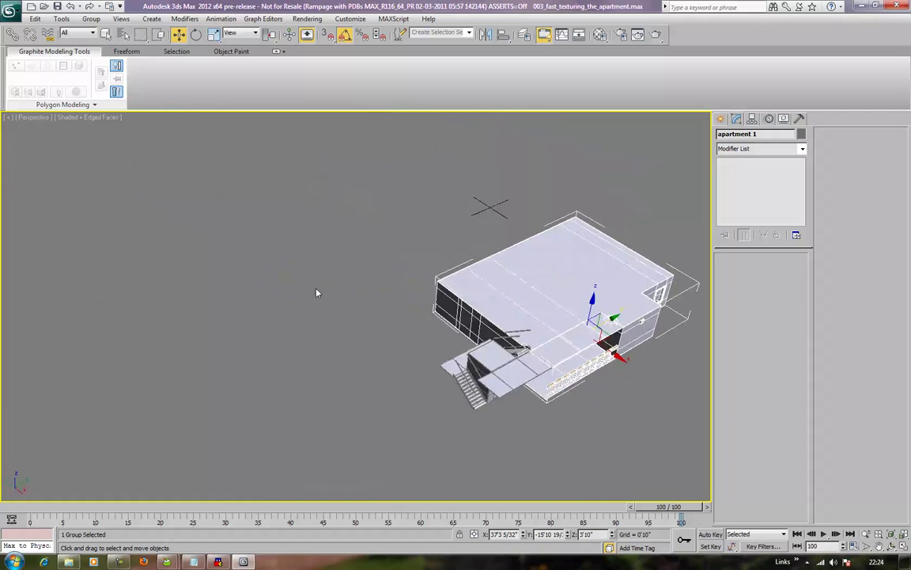
middle_click_drag(316, 288, 332, 278)
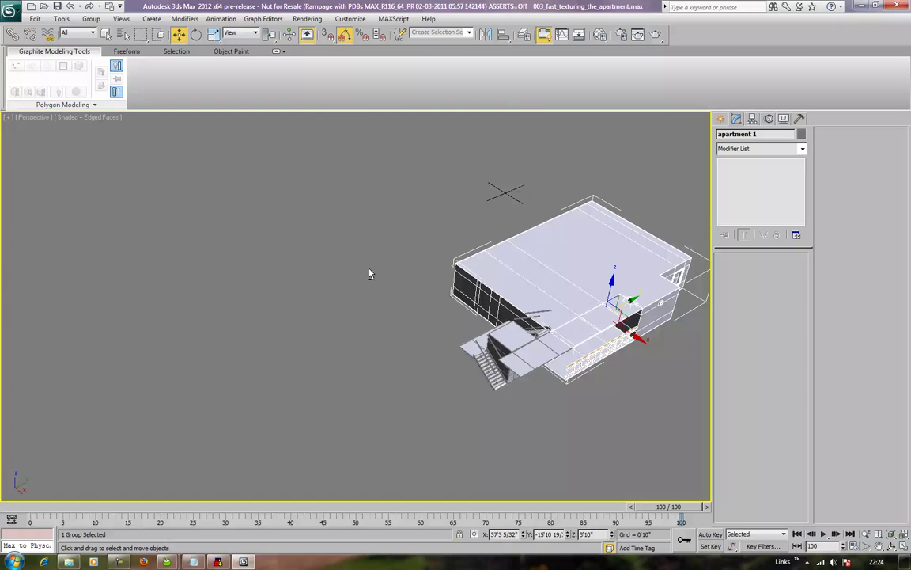
middle_click_drag(369, 274, 367, 253, "alt")
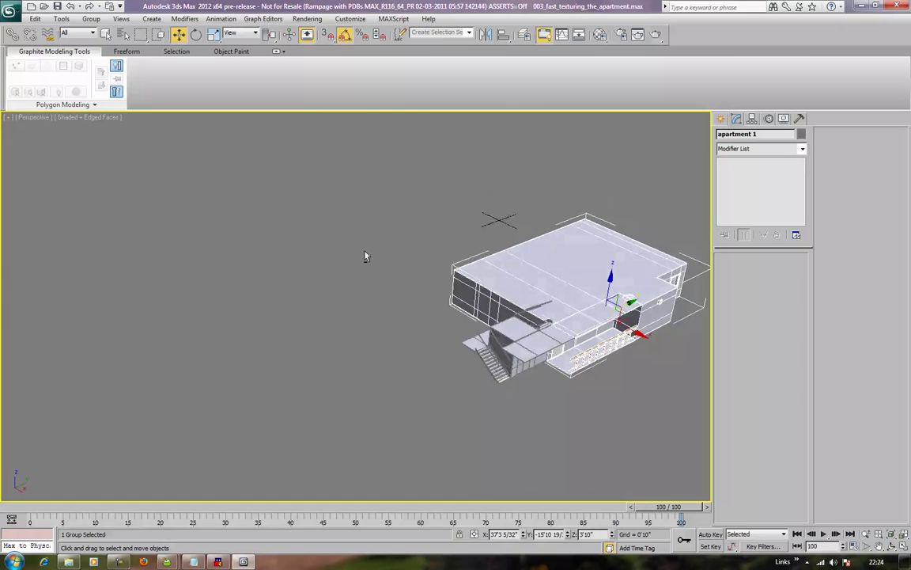
left_click(91, 19)
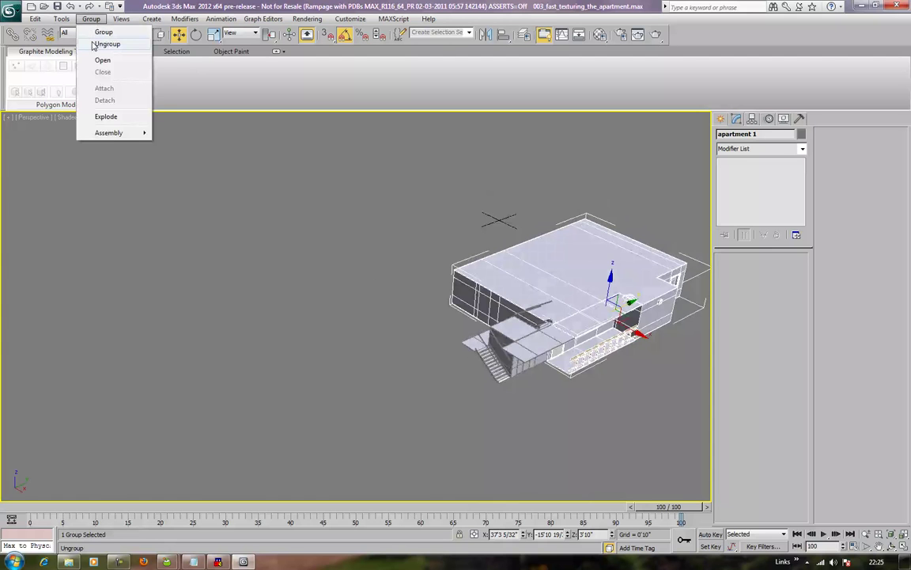
left_click(92, 45)
Select the three main vertical edge segments of the building's side-wall line nearest the stair block's overhanging slab
middle_click_drag(362, 307, 466, 287, "alt")
scroll(420, 289, "up", 5)
scroll(466, 287, "down", 3)
left_click(447, 331)
scroll(452, 350, "up", 3)
middle_click_drag(453, 350, 493, 298, "alt")
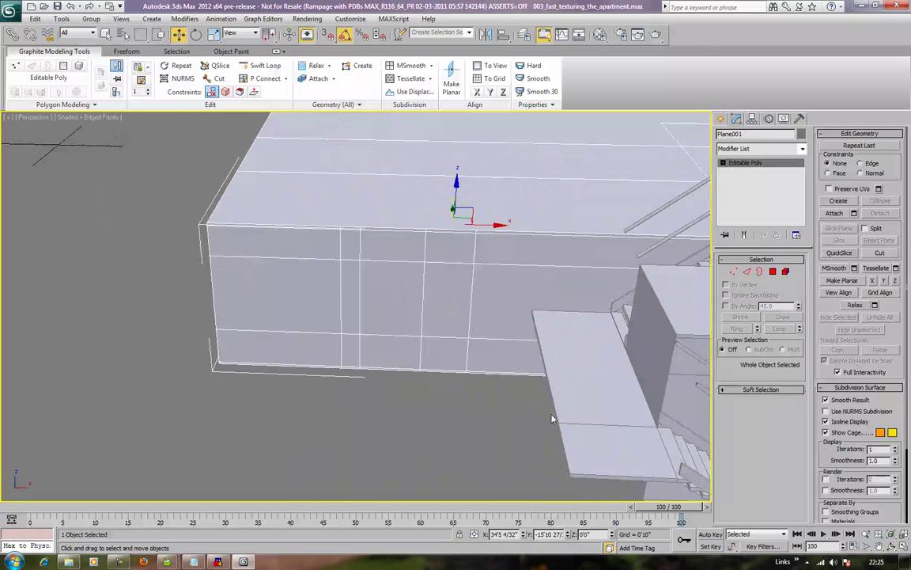
left_click(748, 272)
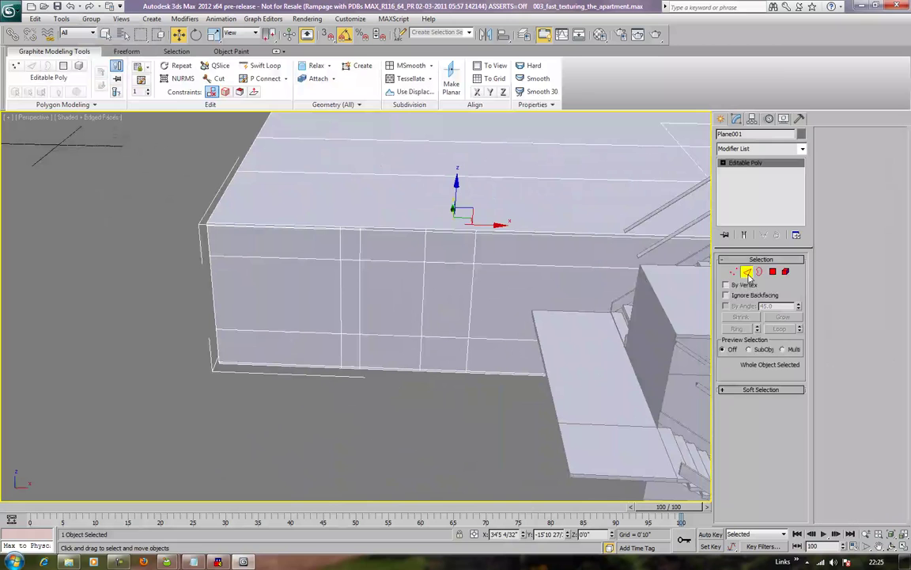
left_click(460, 265)
left_click(475, 235)
left_click(472, 285, "ctrl")
left_click(466, 351, "ctrl")
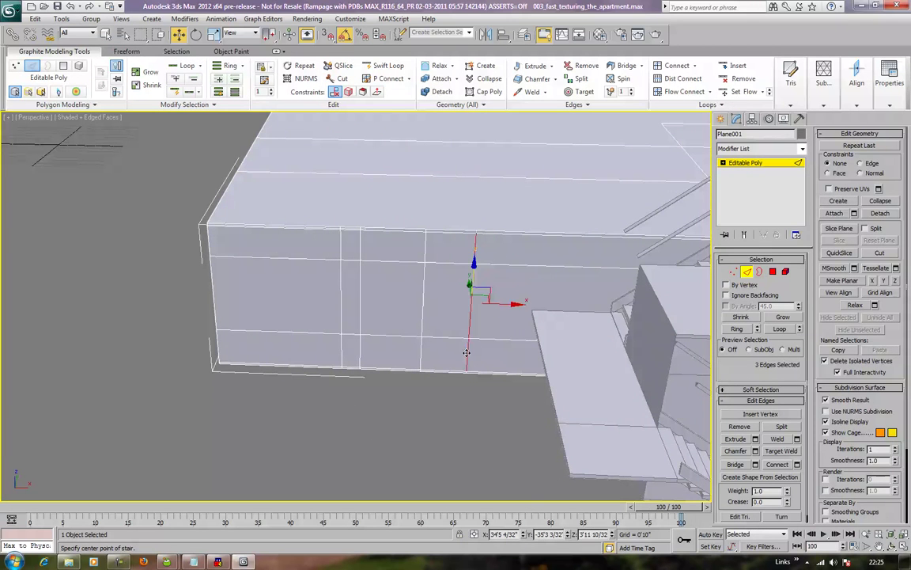
Add the line's short edges at the wall's top and base, and shift it along X to about 37'3 19/32", beside the overhanging slab
key("z")
middle_click_drag(499, 285, 506, 387)
left_click(360, 224, "ctrl")
middle_click_drag(360, 224, 408, 215)
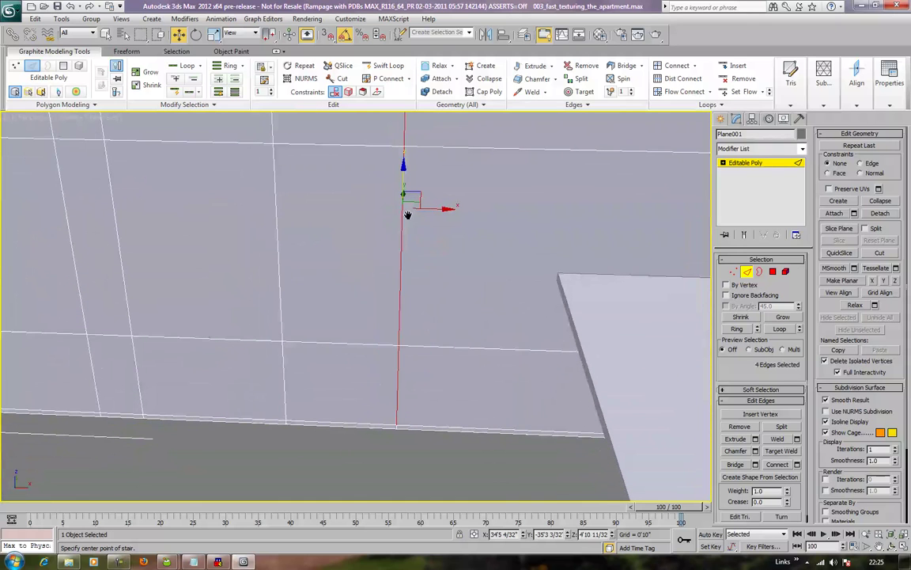
left_click(403, 426, "ctrl")
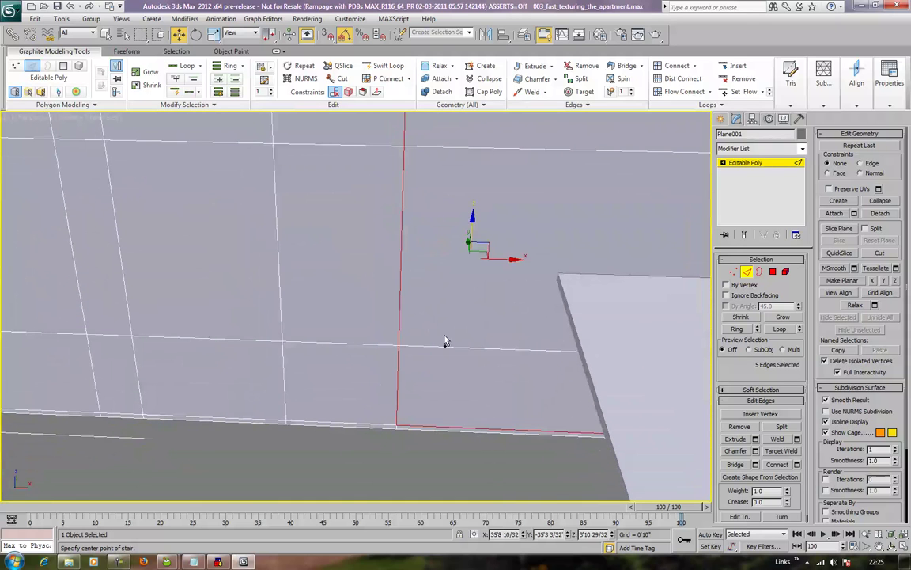
left_click(396, 427, "ctrl")
key("ctrl+z")
middle_click_drag(409, 417, 421, 370)
scroll(425, 392, "up", 2)
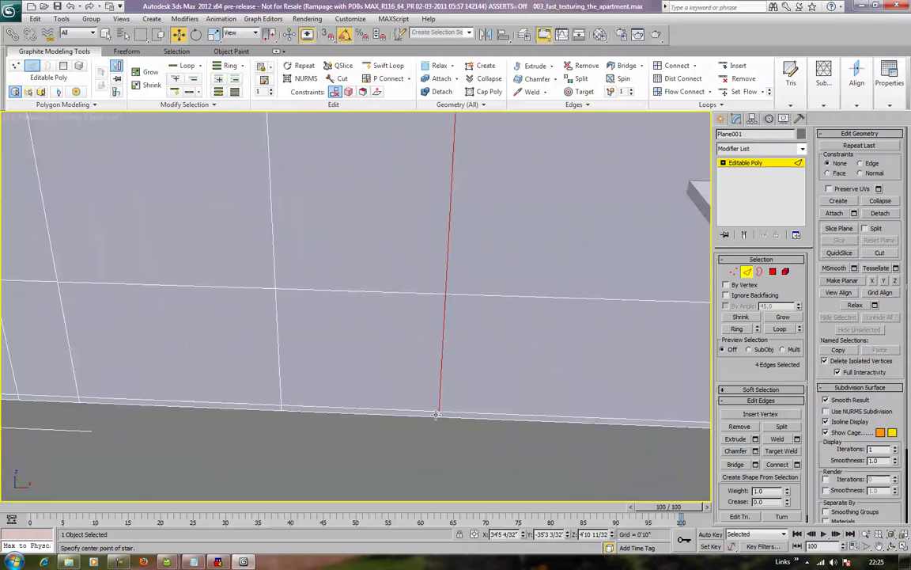
left_click(439, 414, "ctrl")
scroll(481, 386, "down", 3)
middle_click_drag(496, 335, 434, 385)
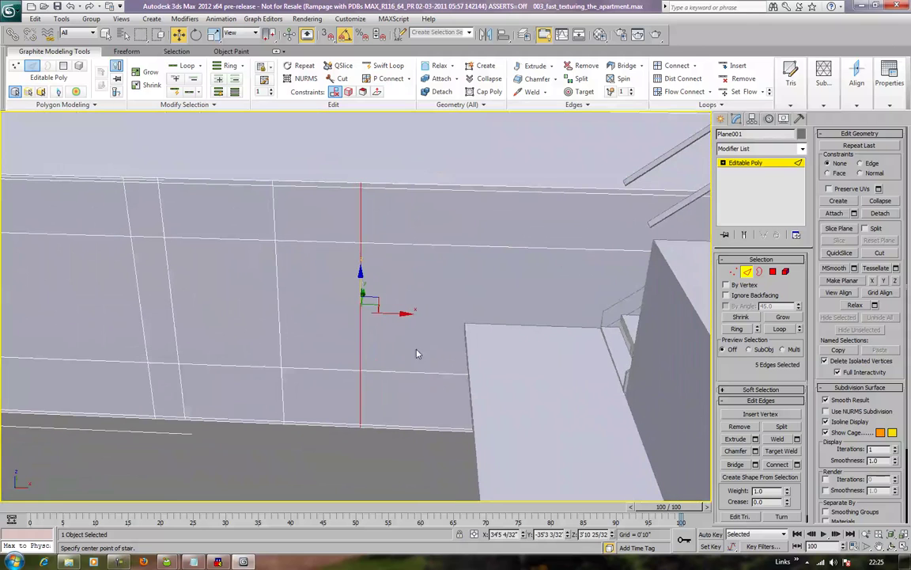
left_click_drag(403, 314, 504, 360)
Save the scene as workbench.max, replacing the existing file
left_click(10, 11)
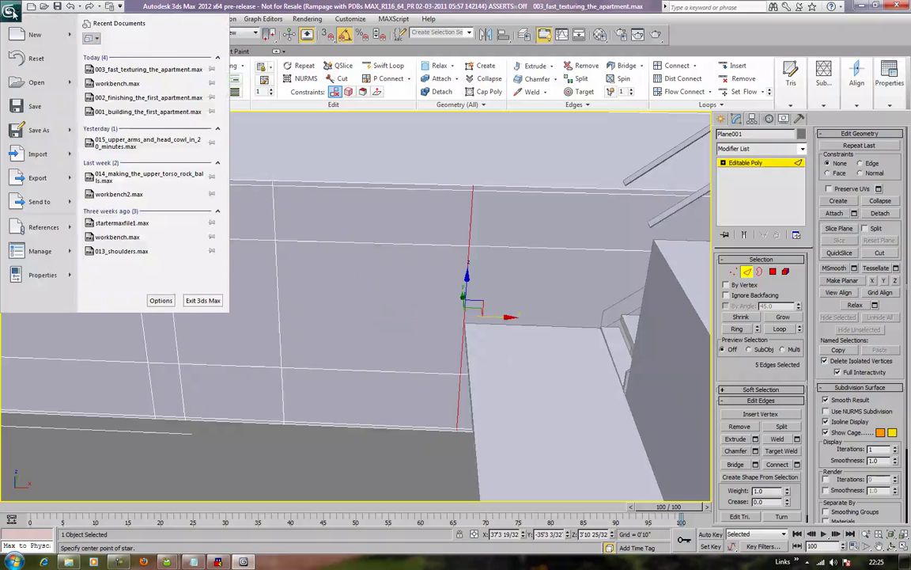
left_click(38, 126)
double_click(443, 126)
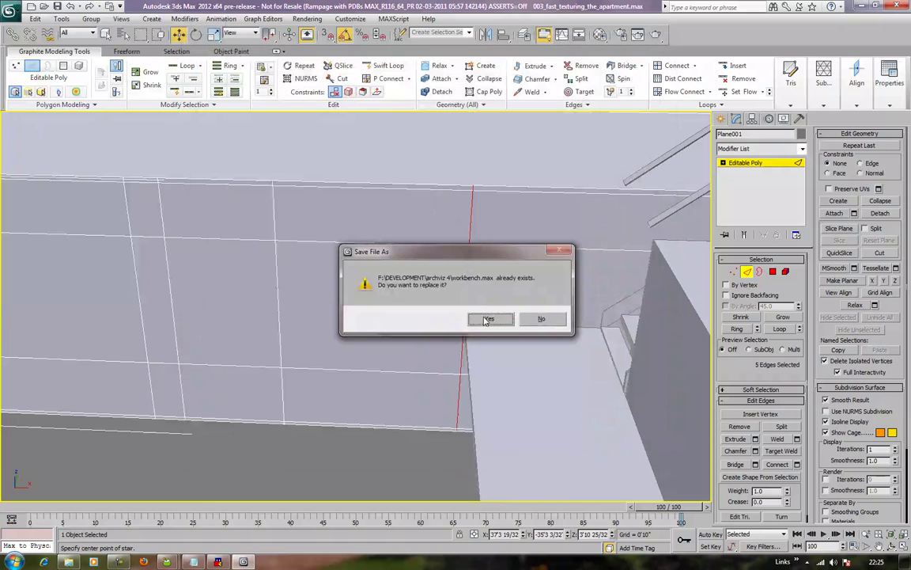
left_click(488, 316)
middle_click_drag(652, 284, 540, 254, "alt")
scroll(455, 282, "down", 3)
middle_click_drag(341, 287, 345, 314, "alt")
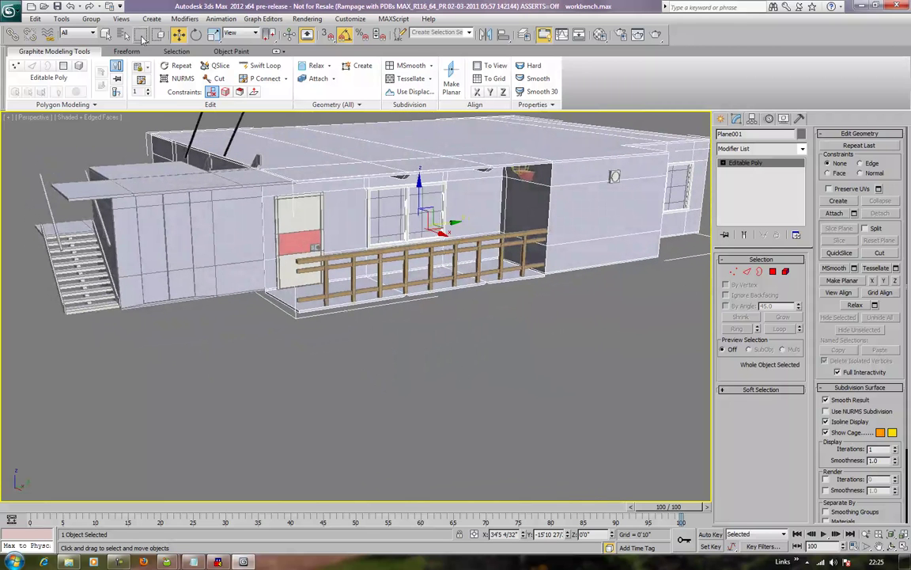
left_click(92, 19)
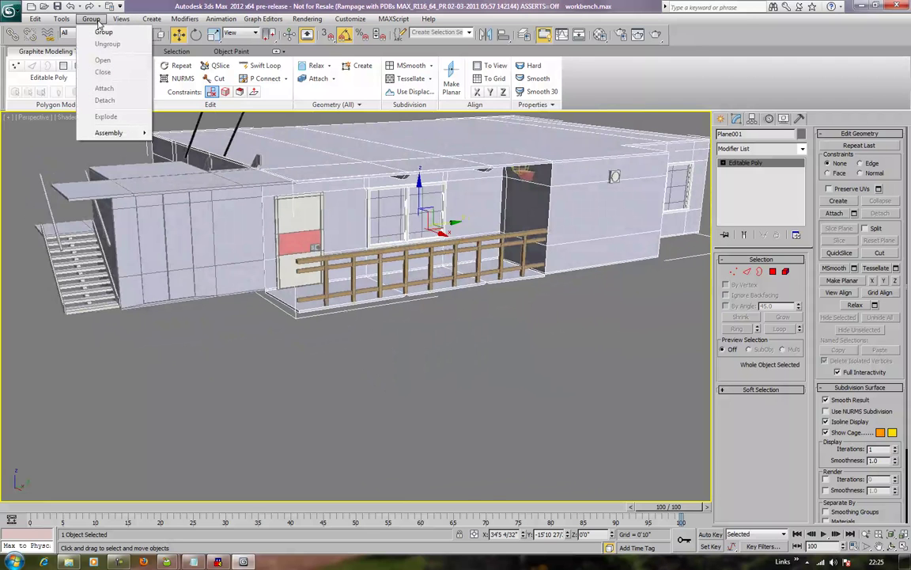
left_click(283, 400)
left_click(312, 130)
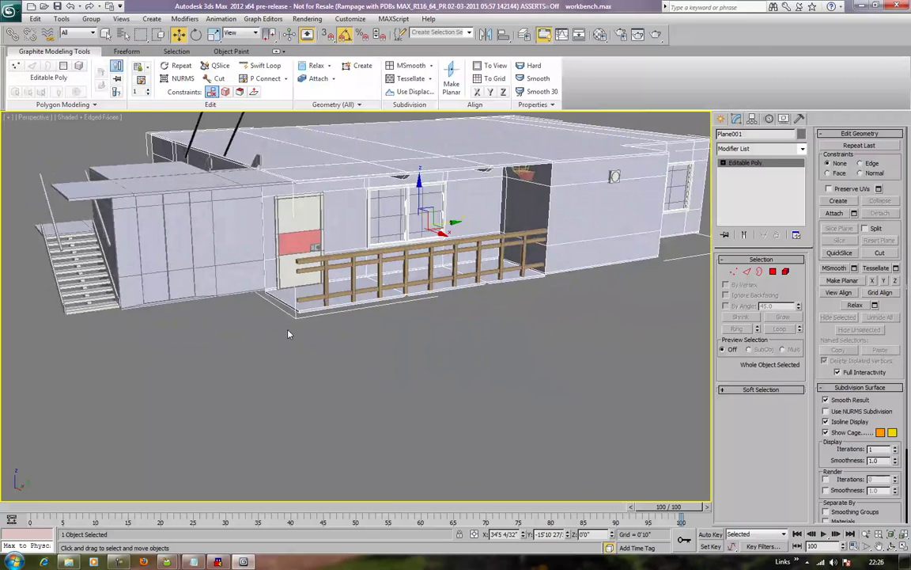
Delete the balcony floor slab element under the wooden railing from the building mesh, and leave element editing
left_click(786, 272)
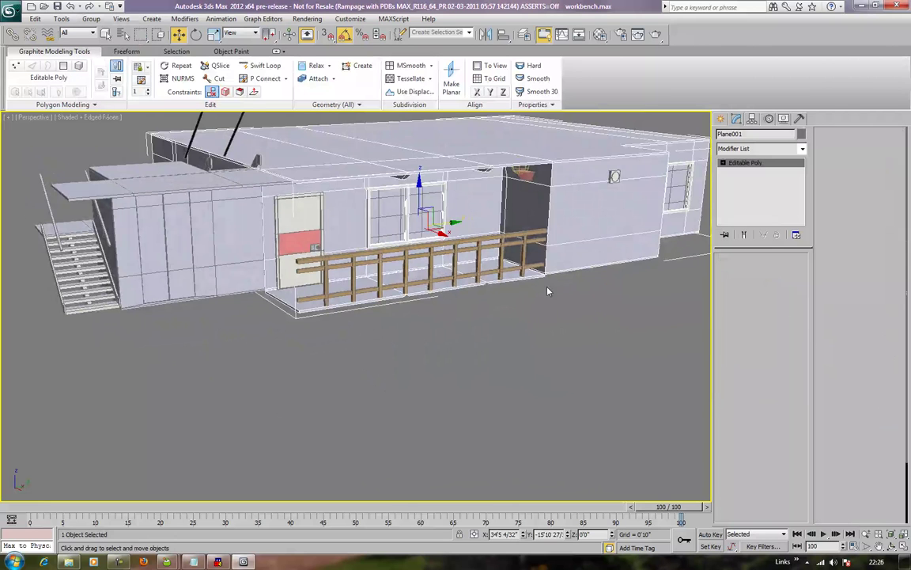
left_click(292, 300)
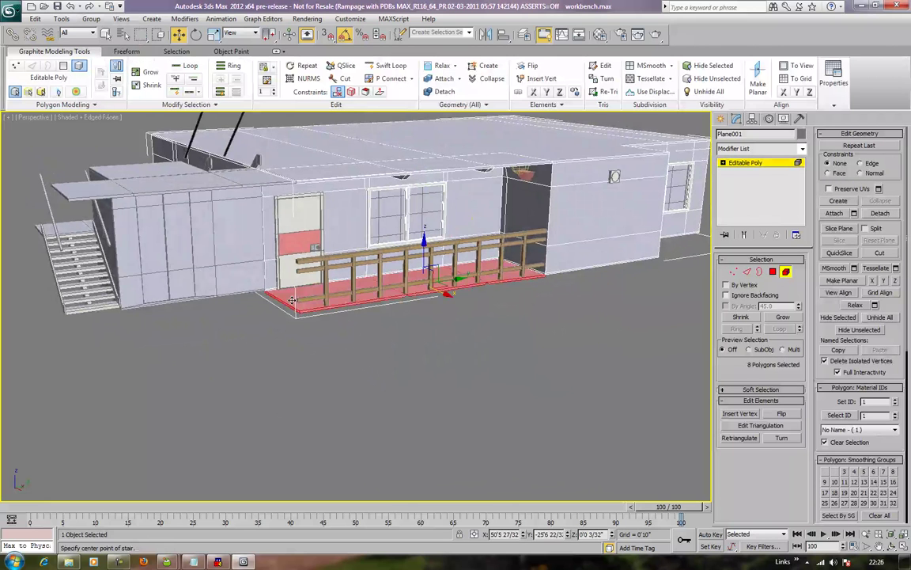
key("Delete")
left_click(786, 273)
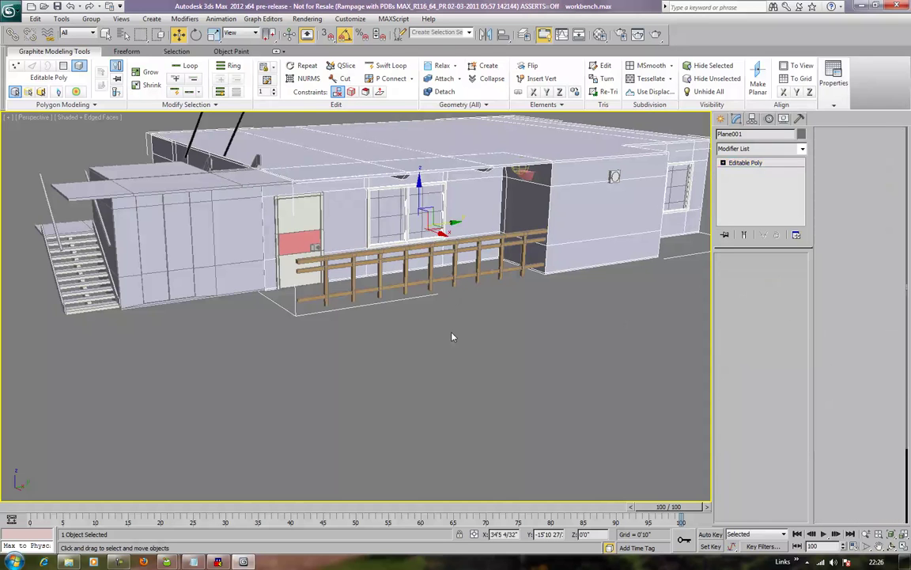
Copy the three objects of the balcony's wooden railing up onto the stair block's overhanging slab
scroll(357, 320, "down", 4)
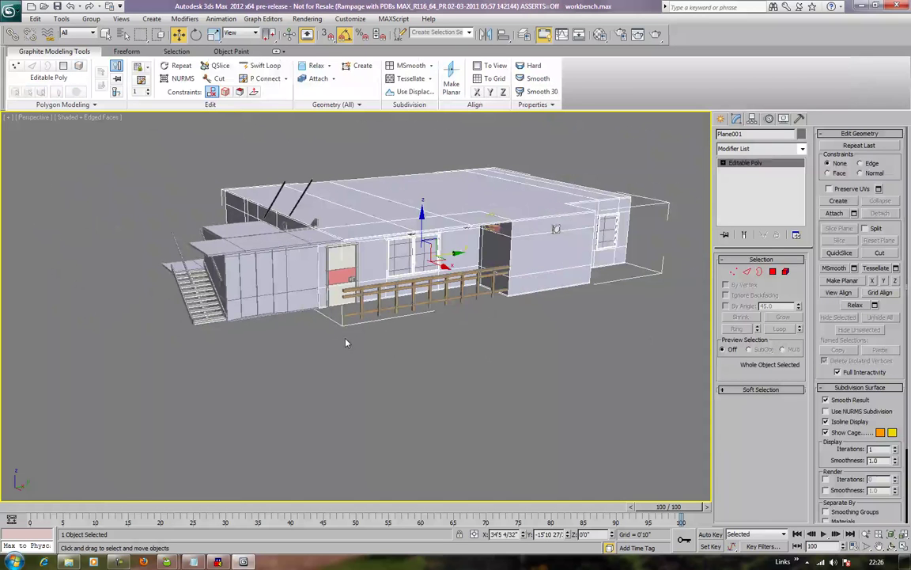
middle_click_drag(345, 343, 376, 365, "alt")
scroll(357, 343, "up", 3)
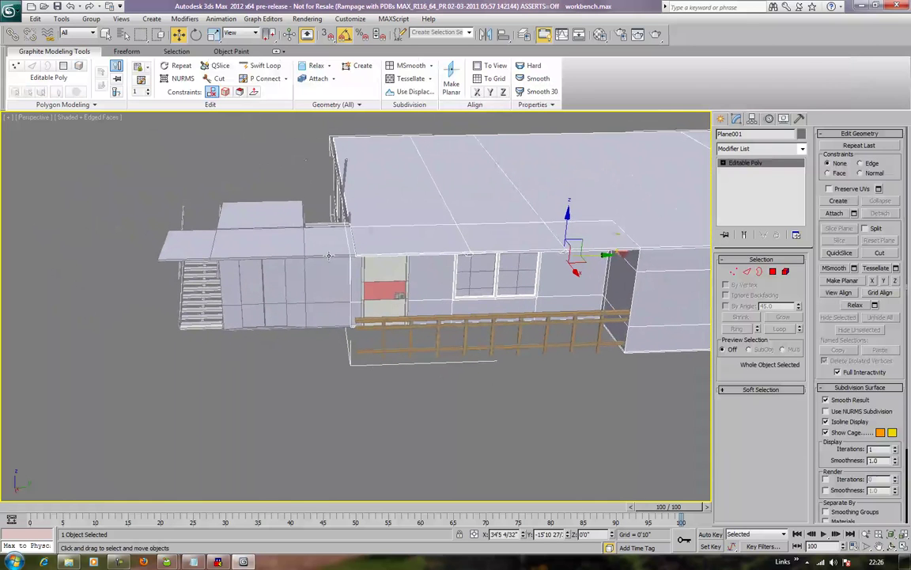
middle_click_drag(356, 310, 375, 352, "alt")
left_click(413, 364)
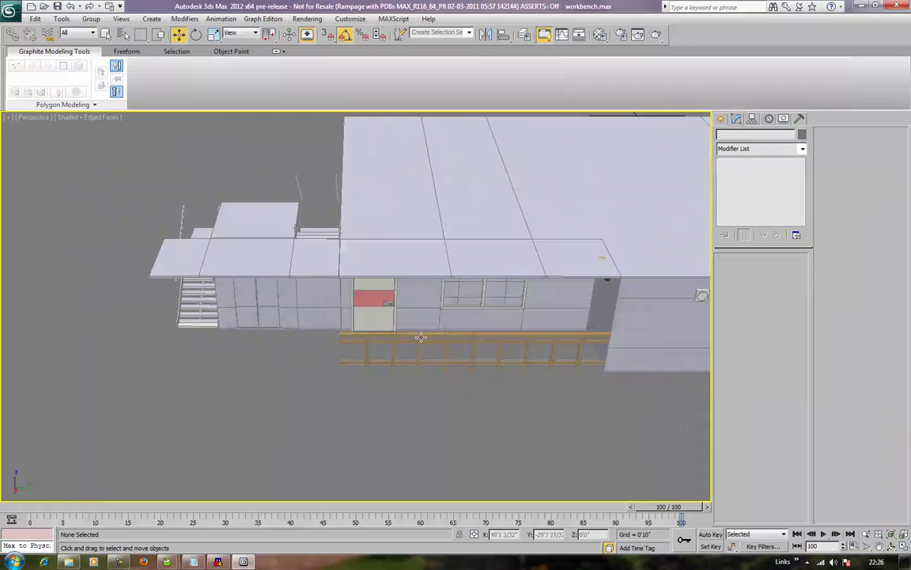
left_click(420, 337)
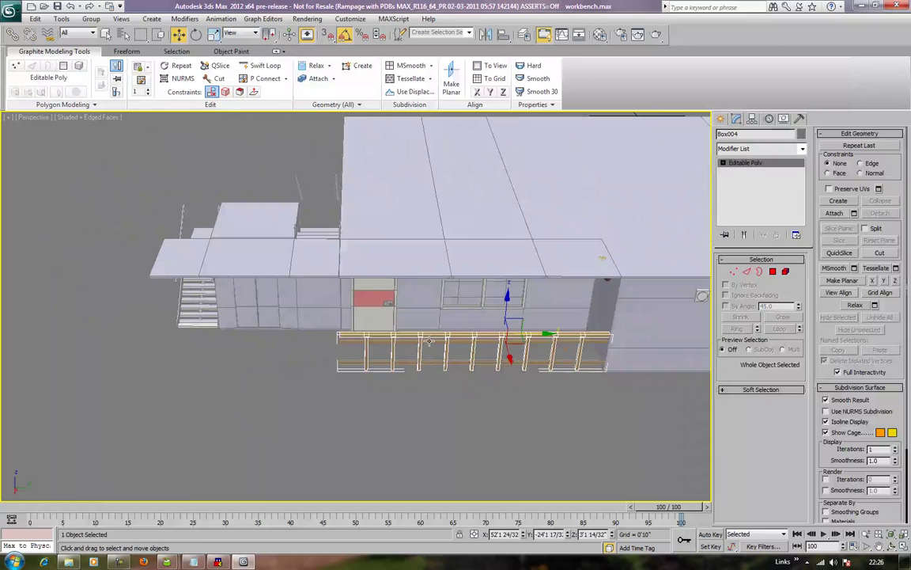
left_click(428, 362, "ctrl")
left_click(427, 360, "ctrl")
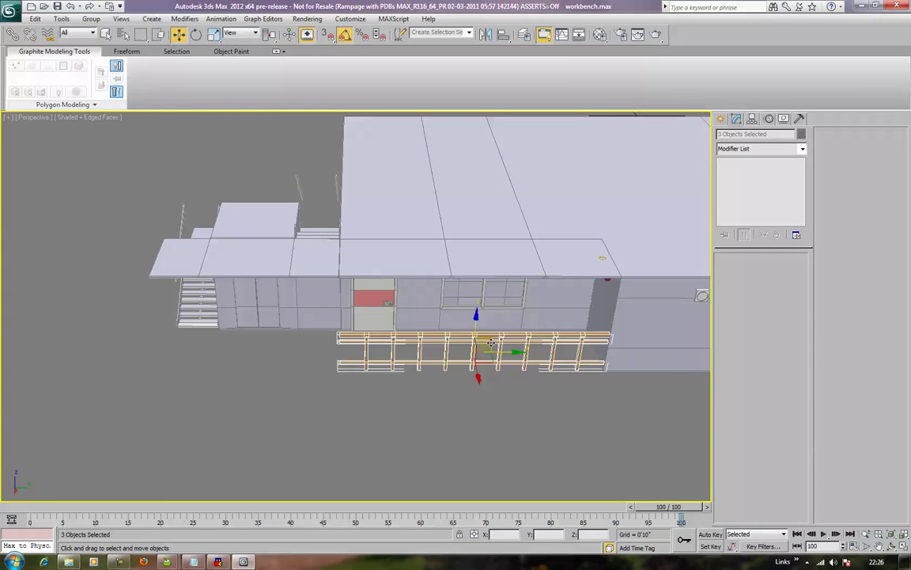
middle_click_drag(491, 342, 488, 329, "alt")
left_click_drag(488, 329, 189, 233)
left_click_drag(197, 224, 202, 227)
left_click(453, 328)
Shift the copied railing along Y so its inner end lines up with where the stair block's slab meets the building
mouse_move(356, 316)
middle_mouse_down("alt")
mouse_move(266, 309)
mouse_move(285, 320)
mouse_move(291, 244)
mouse_move(294, 299)
mouse_move(311, 320)
mouse_move(367, 320)
middle_mouse_up("alt")
scroll(266, 309, "up", 2)
scroll(266, 310, "up", 2)
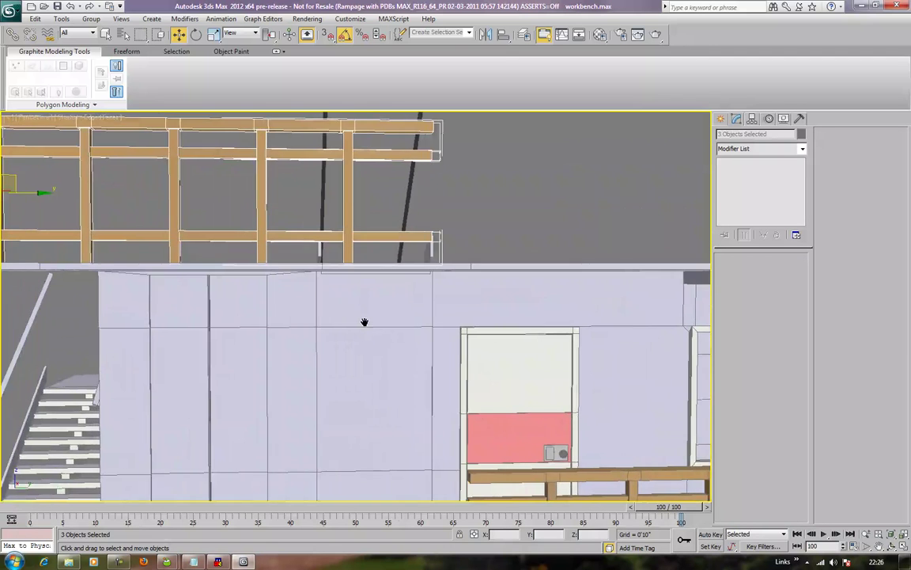
scroll(367, 319, "down", 2)
left_click_drag(165, 240, 171, 247)
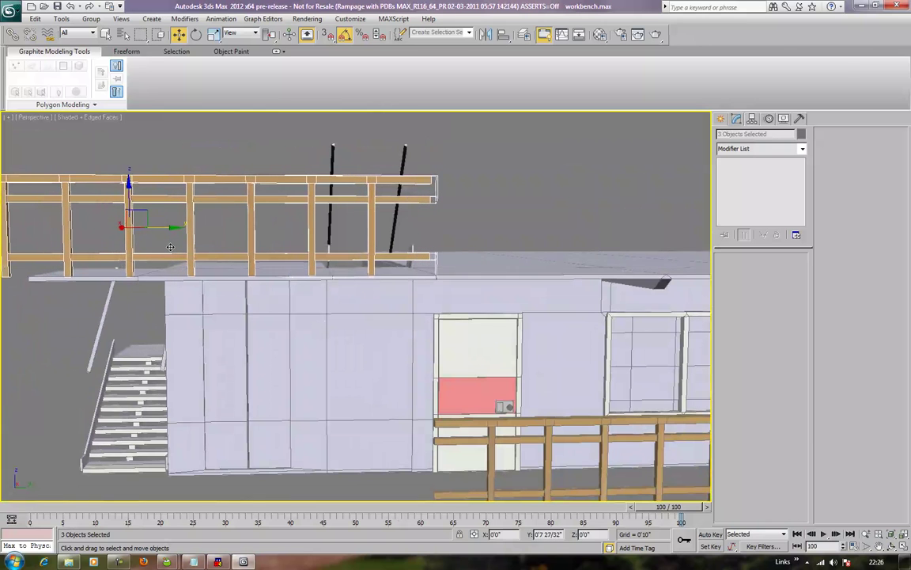
middle_click_drag(202, 257, 193, 283, "alt")
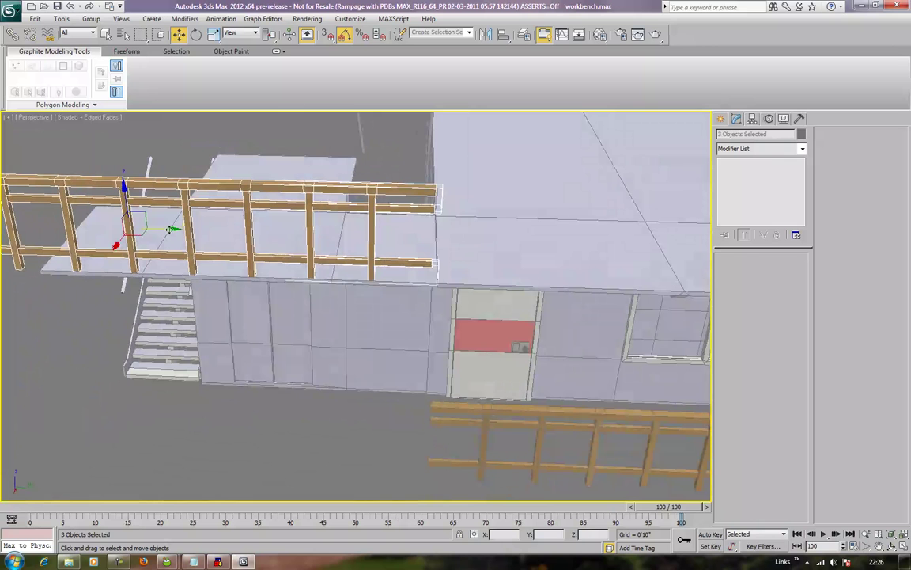
left_click_drag(169, 229, 177, 239)
middle_click_drag(177, 240, 363, 230, "alt")
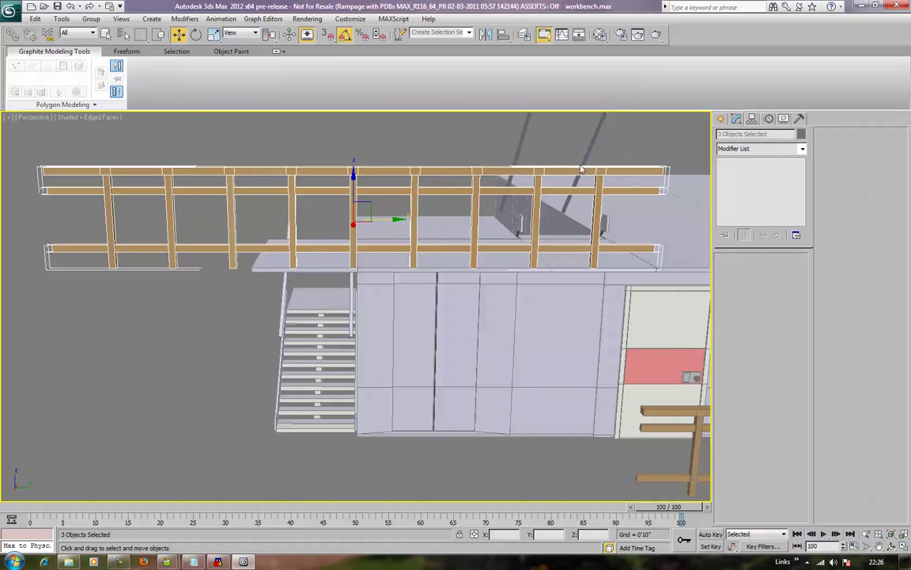
Attach the other two railing objects to the copied top rail and posts to make one mesh
left_click(210, 348)
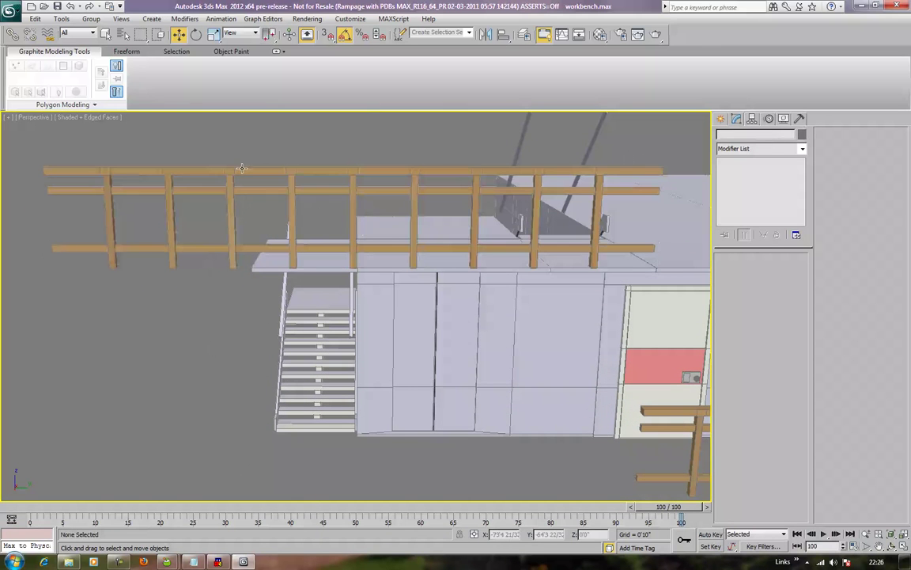
left_click(242, 169)
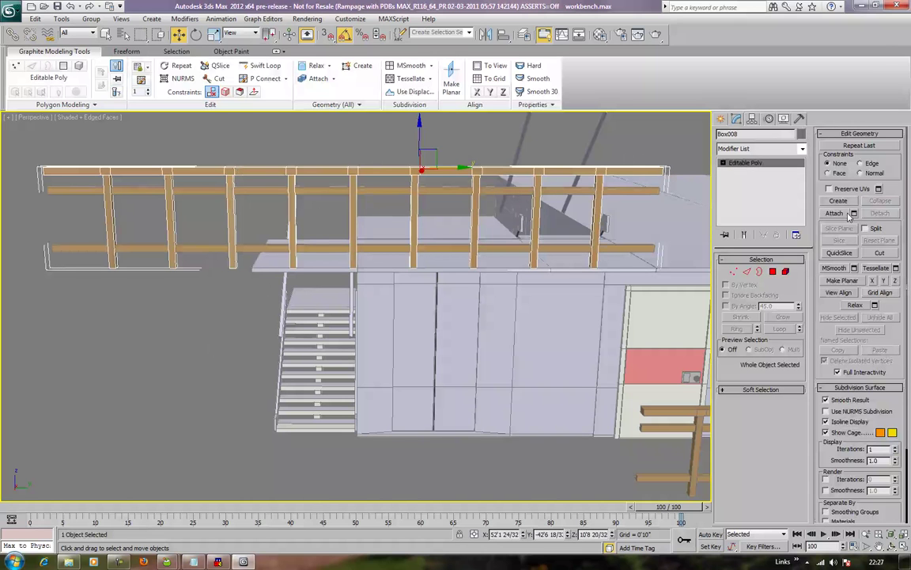
left_click(843, 213)
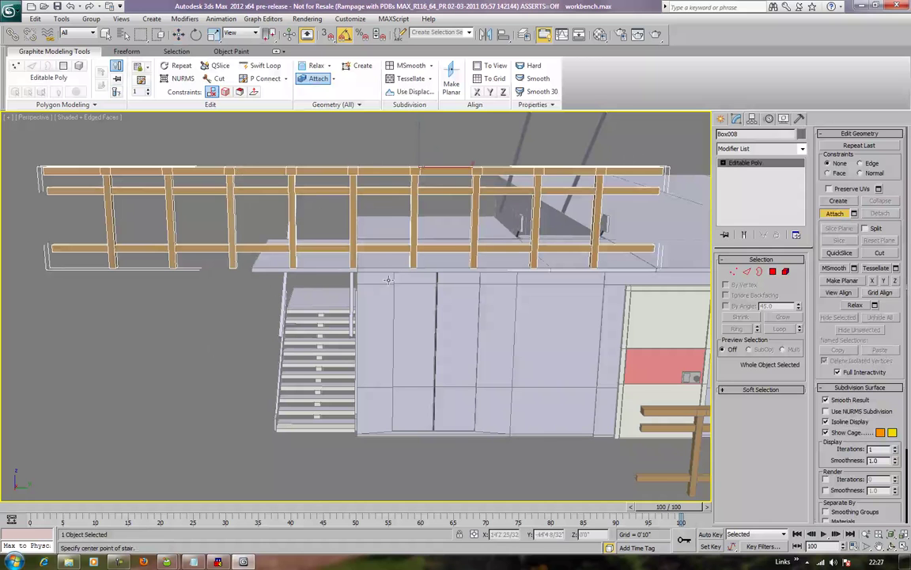
left_click(834, 214)
In polygon editing, set up a slice plane rotated 90° and moved to about Y -47'6 17/32", at the slab's outer edge
left_click(774, 272)
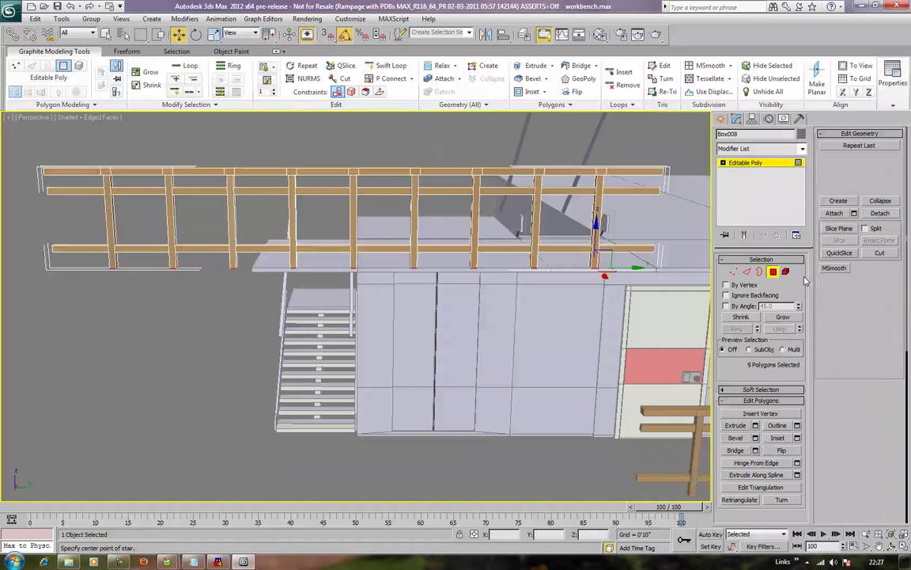
left_click(830, 229)
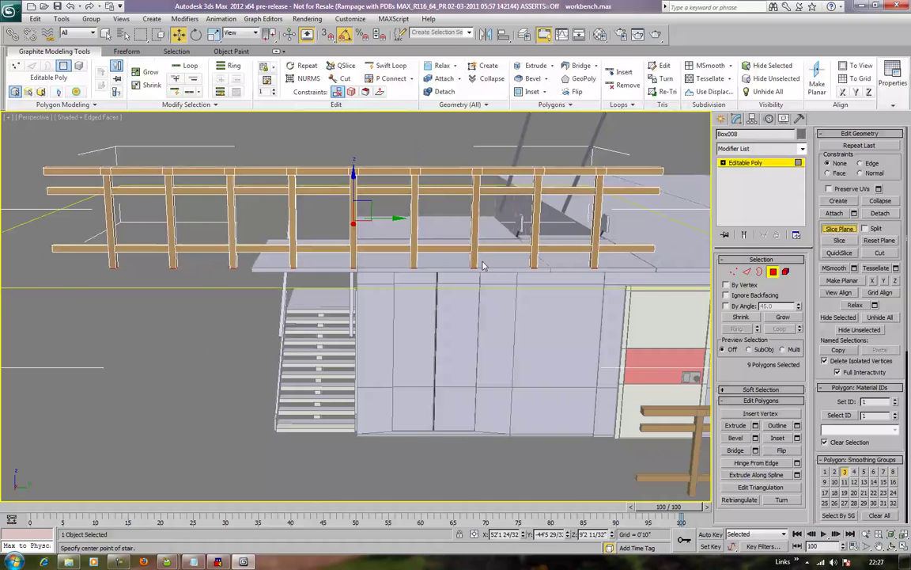
left_click(196, 34)
left_click_drag(318, 193, 312, 243)
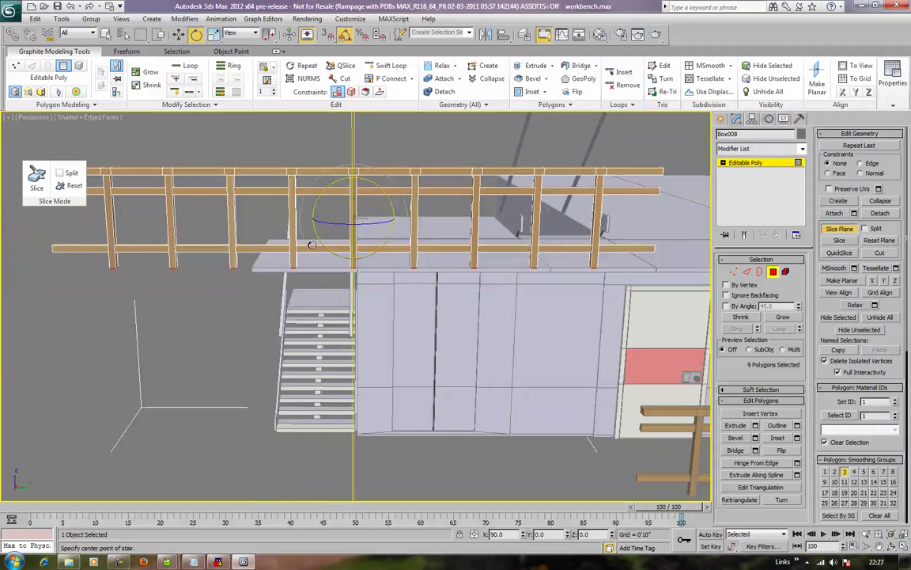
key("w")
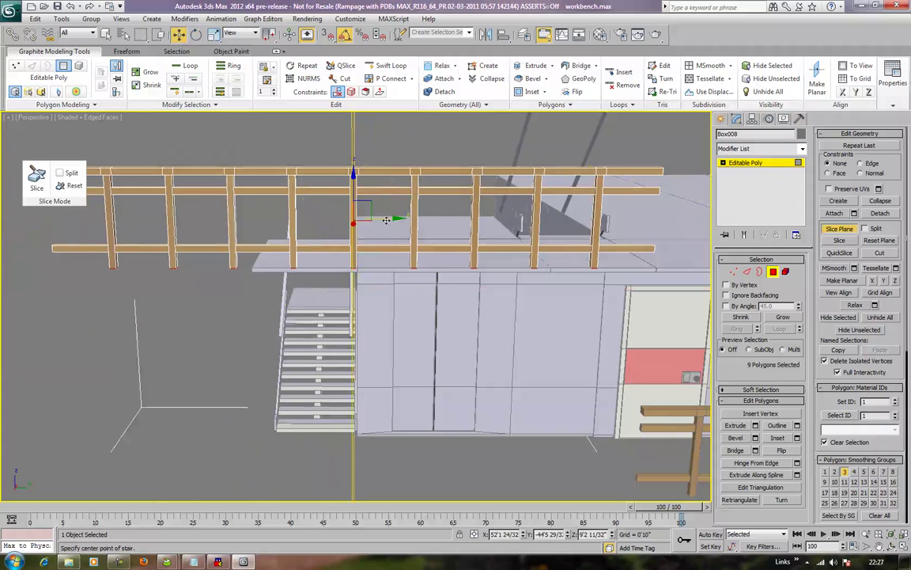
left_click_drag(384, 219, 307, 228)
middle_click_drag(333, 232, 342, 235, "alt")
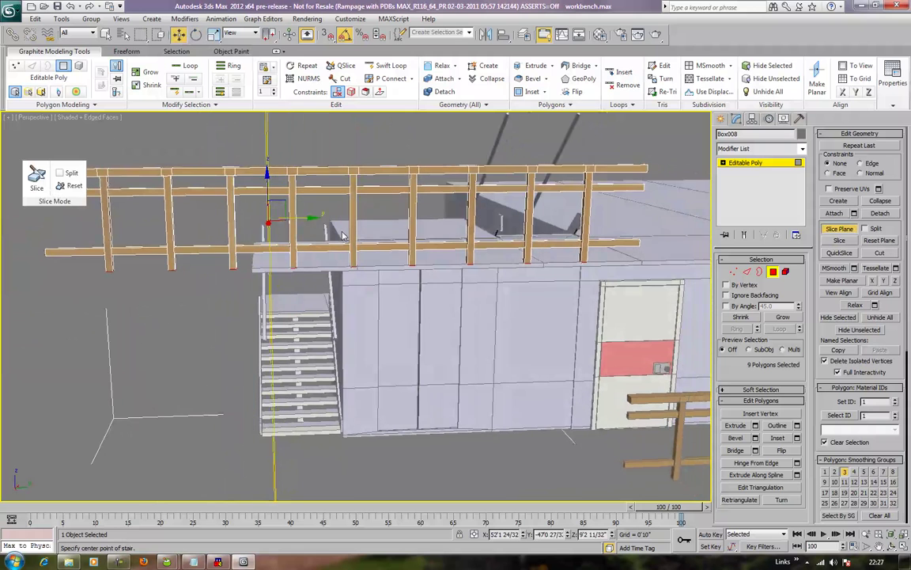
left_click_drag(295, 219, 283, 221)
middle_click_drag(284, 231, 295, 239, "alt")
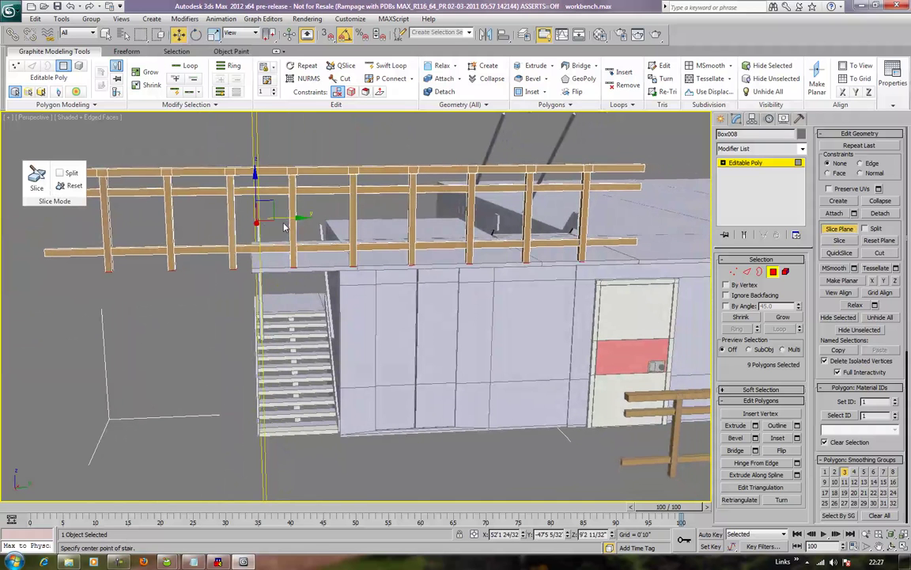
left_click_drag(284, 219, 279, 220)
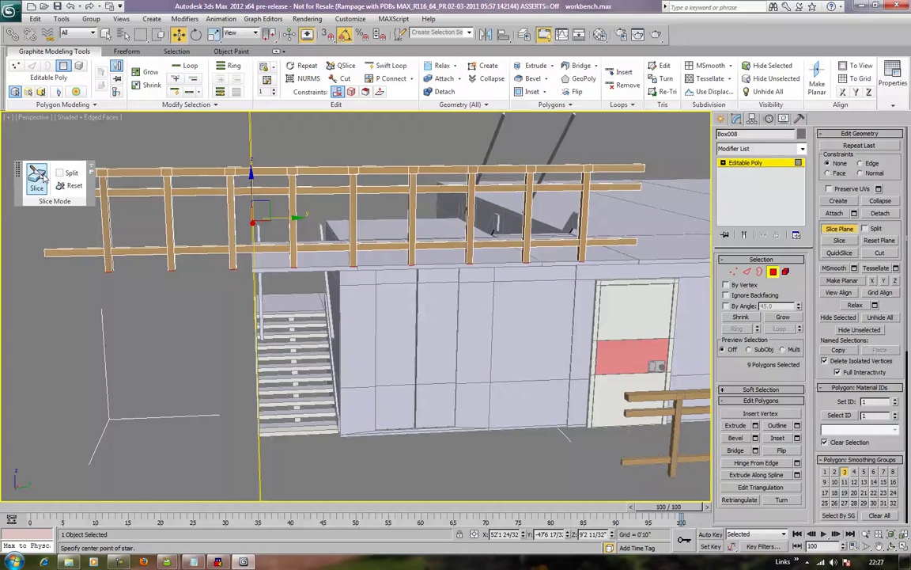
Select all polygons of the copied railing and slice them with the vertical slice plane at the slab's edge
left_click(828, 231)
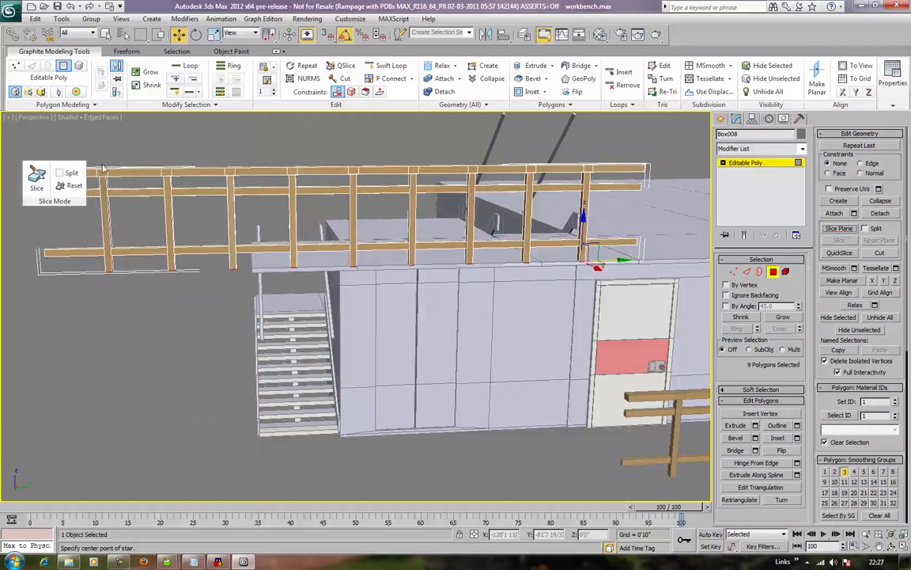
middle_click_drag(101, 168, 129, 165, "alt")
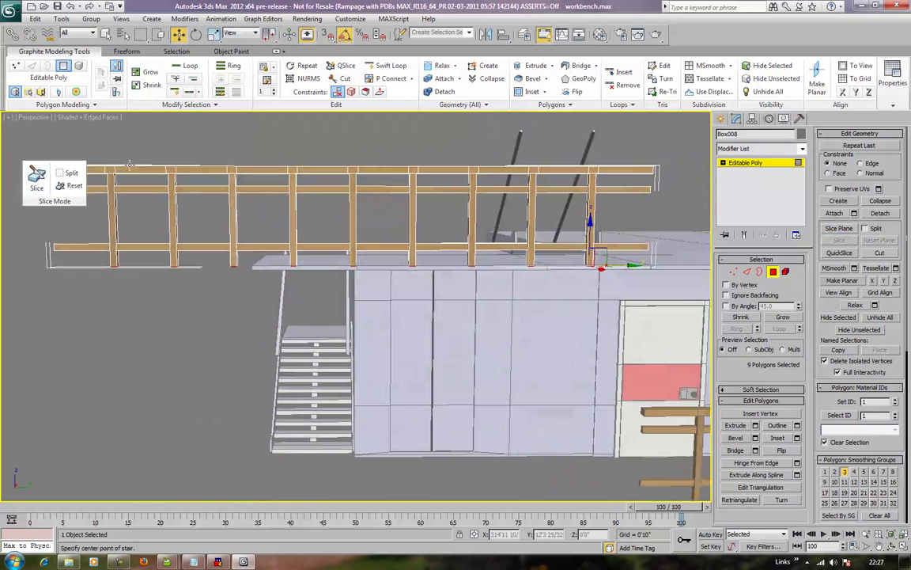
left_click(839, 228)
middle_click_drag(393, 239, 421, 252)
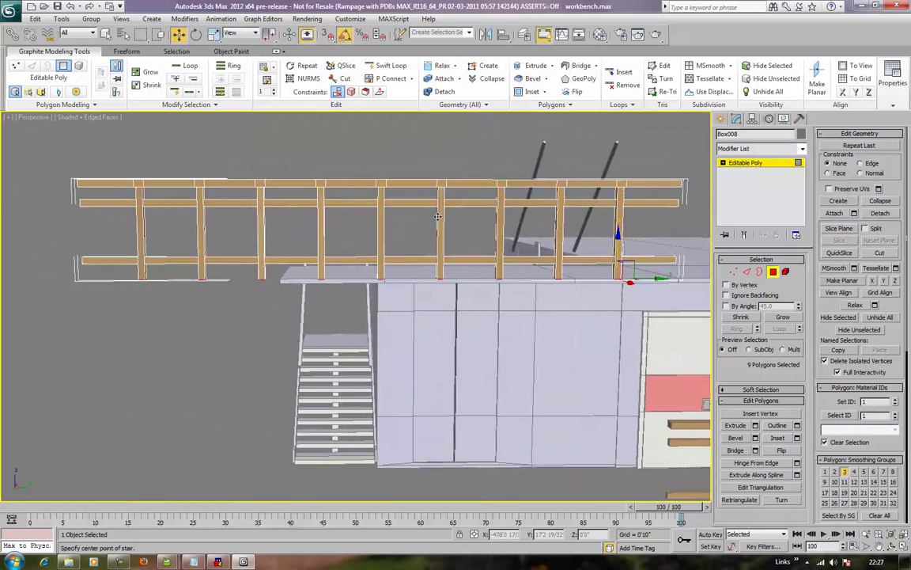
double_click(437, 216)
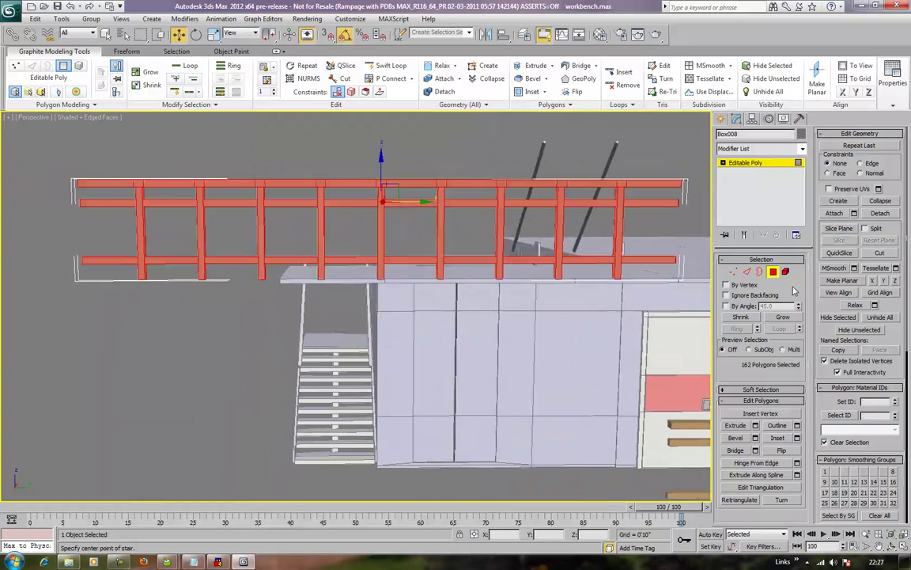
left_click(839, 229)
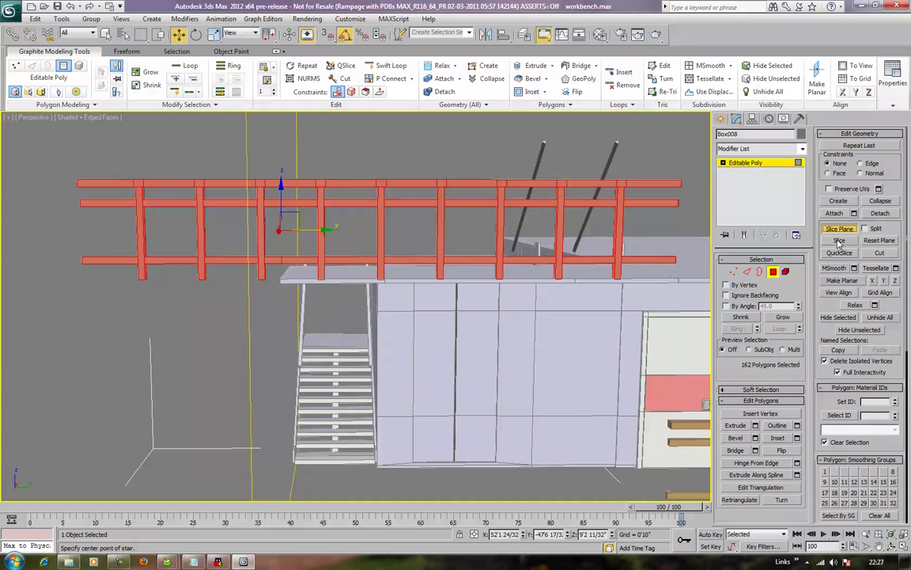
left_click(840, 241)
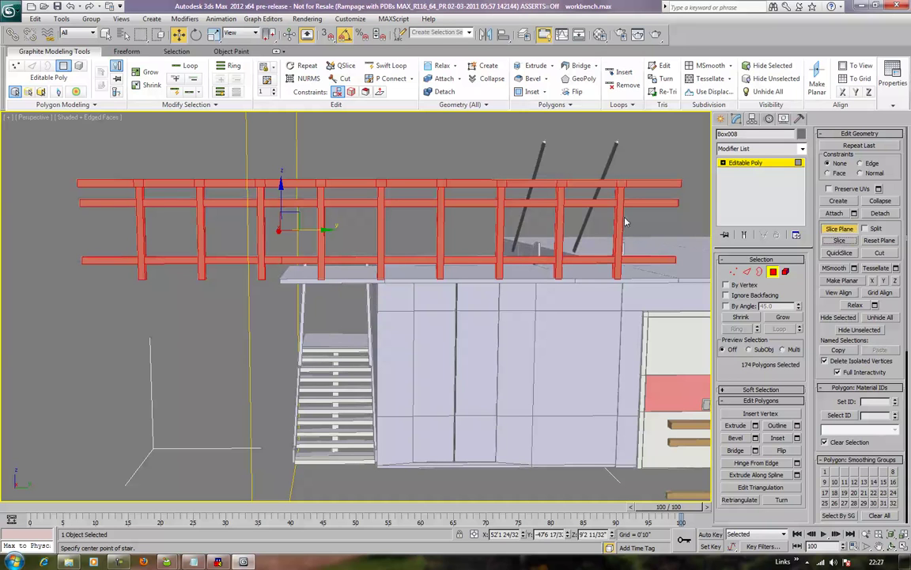
left_click(838, 230)
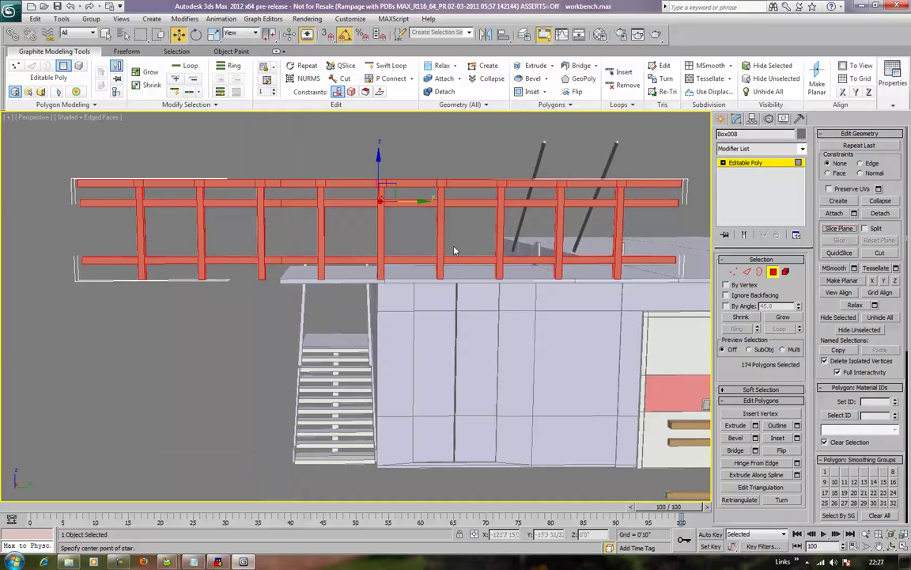
Delete the sliced-off railing section that overhangs beyond the slab's outer edge
left_click_drag(134, 237, 271, 316)
left_click(271, 317)
middle_click_drag(277, 318, 320, 322, "alt")
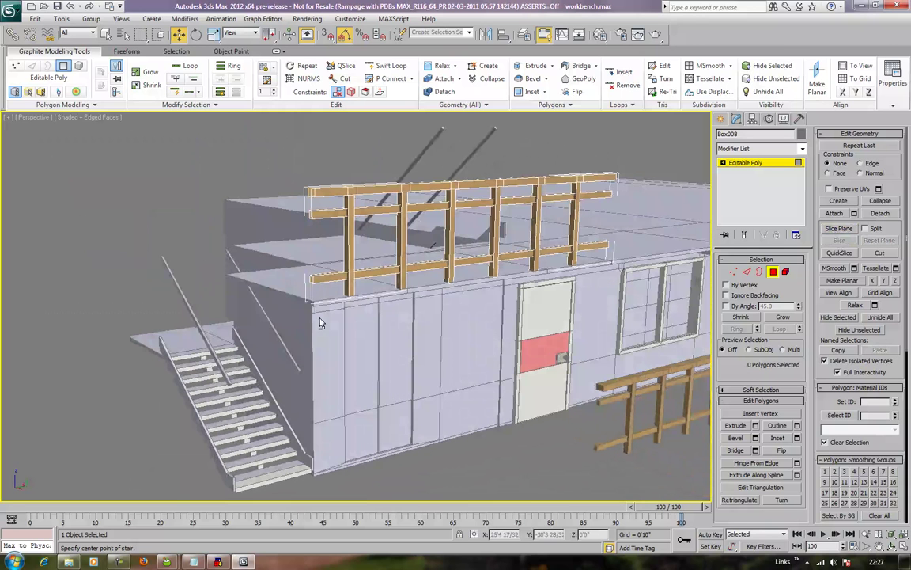
Cap all open borders on the railing's cut ends, leave border editing and deselect the railing
left_click(760, 272)
key("ctrl+a")
left_click(780, 427)
left_click(760, 272)
left_click(526, 457)
Group the shortened railing with the stair block under the name lift_area_01
scroll(539, 440, "down", 3)
middle_click_drag(538, 439, 511, 426, "alt")
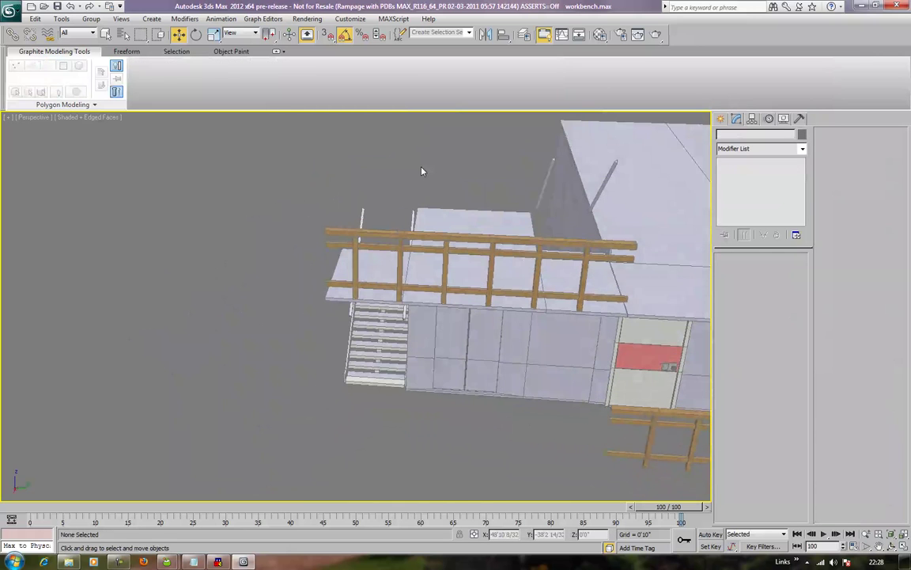
middle_click_drag(421, 167, 422, 163, "alt")
left_click_drag(413, 408, 414, 413)
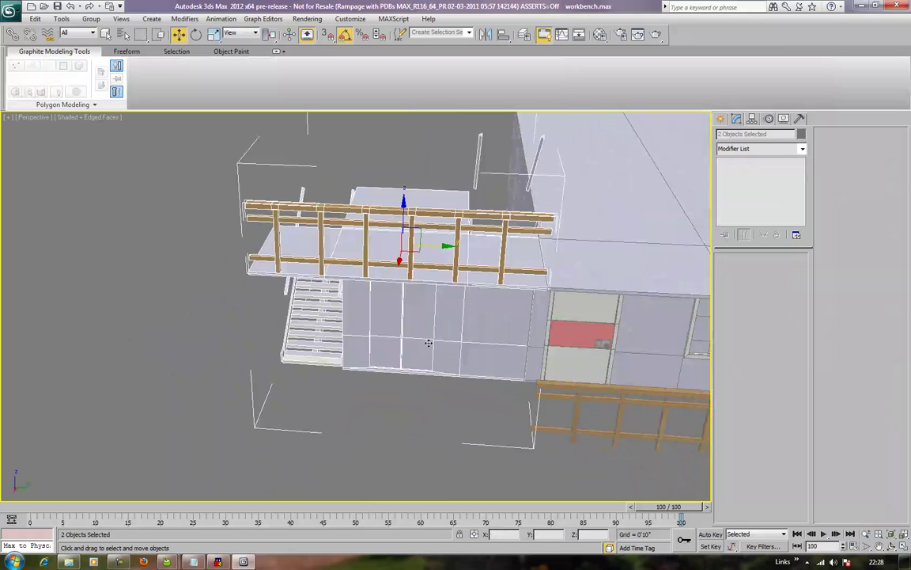
left_click(91, 18)
left_click(124, 34)
type("lift_area_")
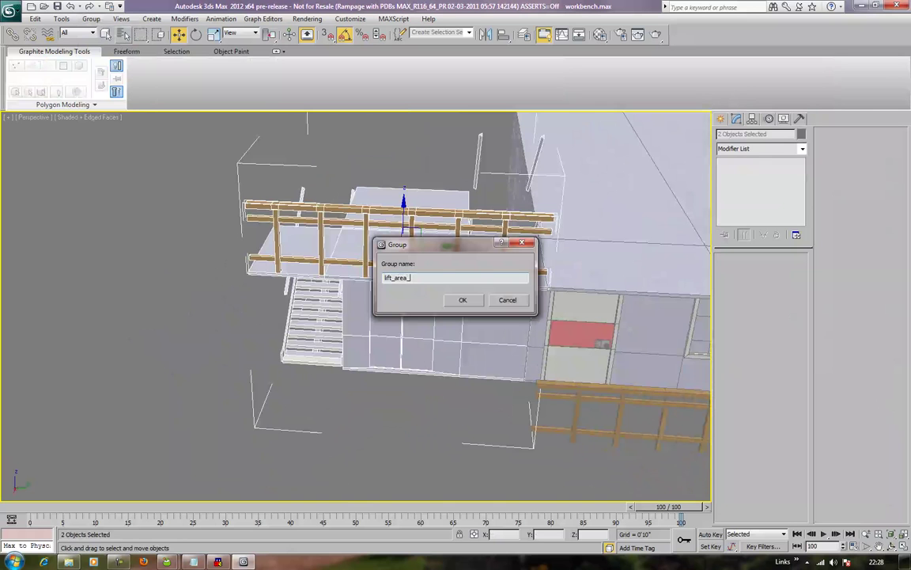
type("01")
key("Return")
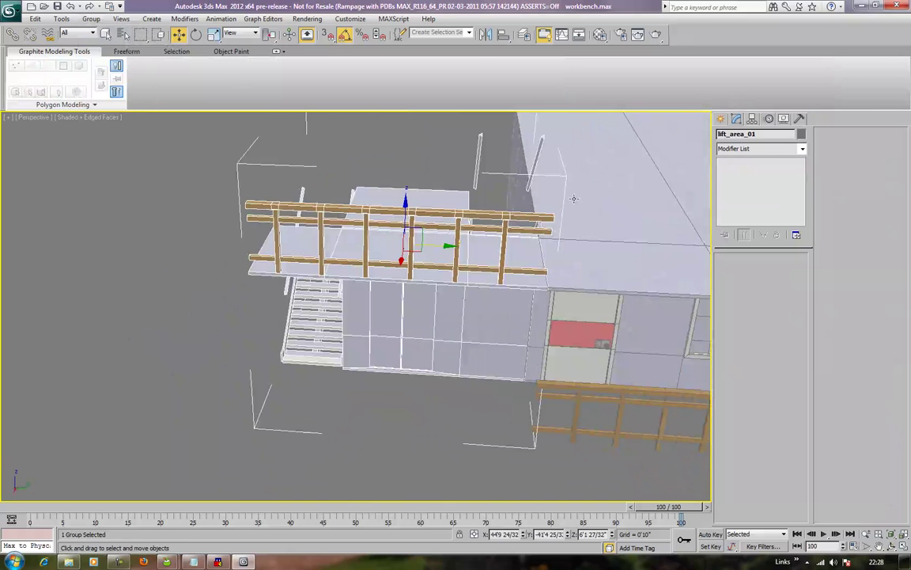
left_click(614, 207)
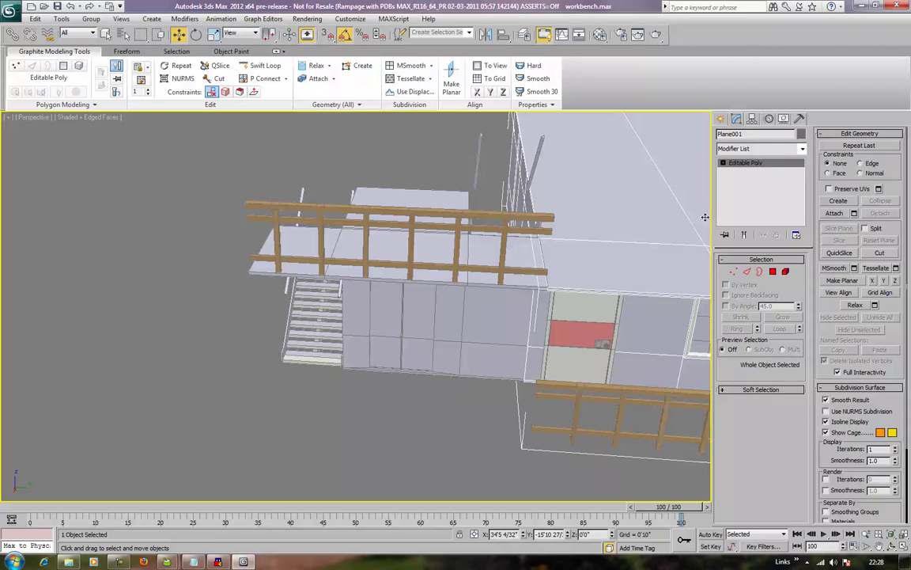
left_click(91, 19)
left_click(102, 32)
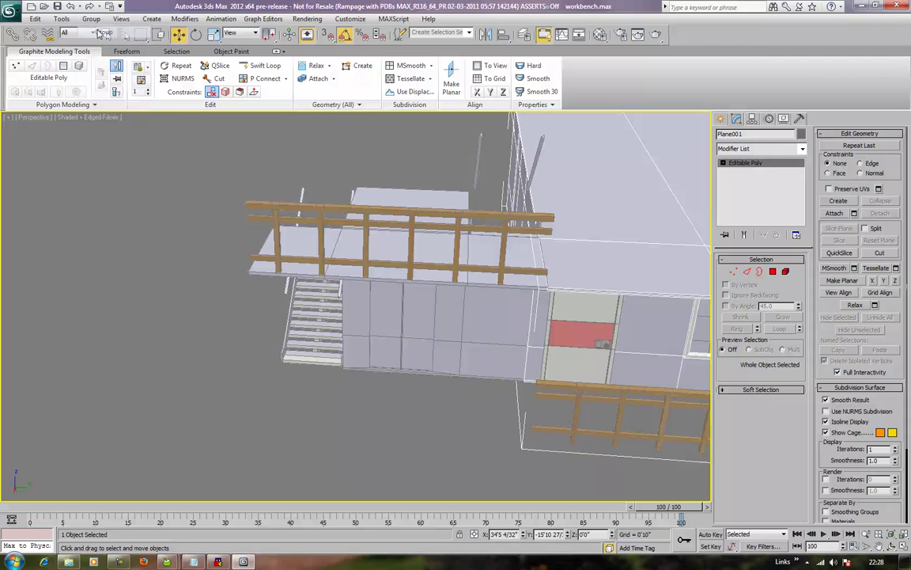
left_click(508, 300)
Group the apartment building with its fittings and balcony railing as apartment1, leaving out the stair block group
middle_click_drag(512, 291, 252, 275)
scroll(254, 274, "down", 5)
left_click_drag(690, 401, 271, 142)
left_click(271, 304, "alt")
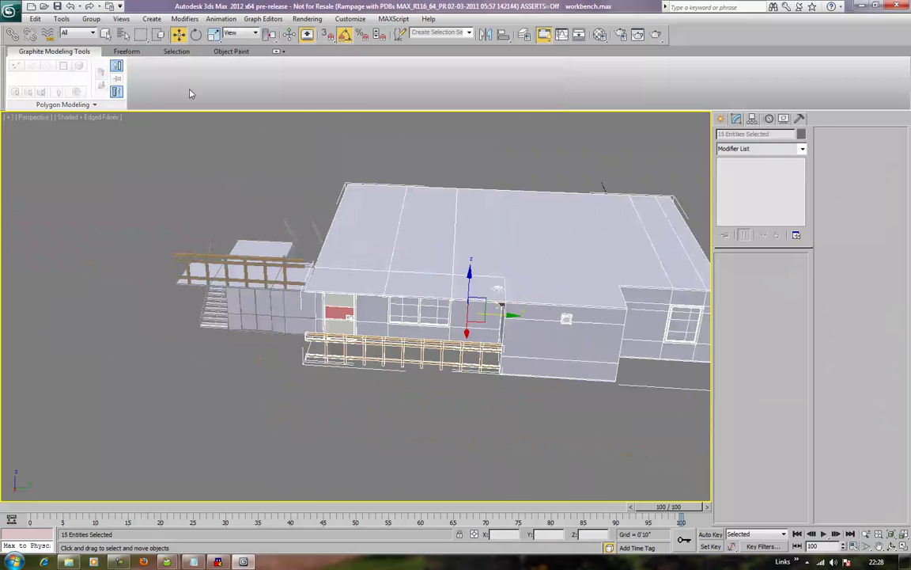
left_click(91, 19)
left_click(97, 33)
type("apartment1")
key("Return")
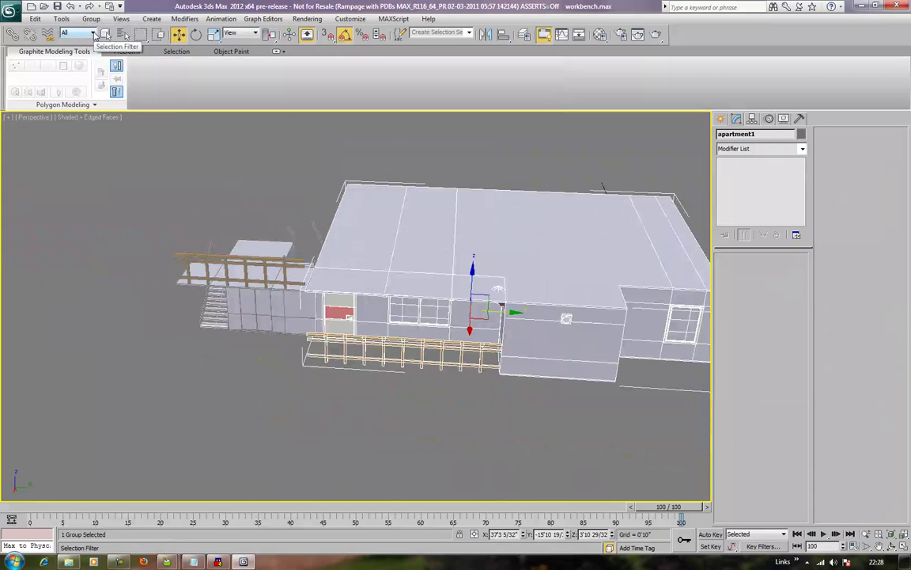
middle_click_drag(101, 193, 132, 229)
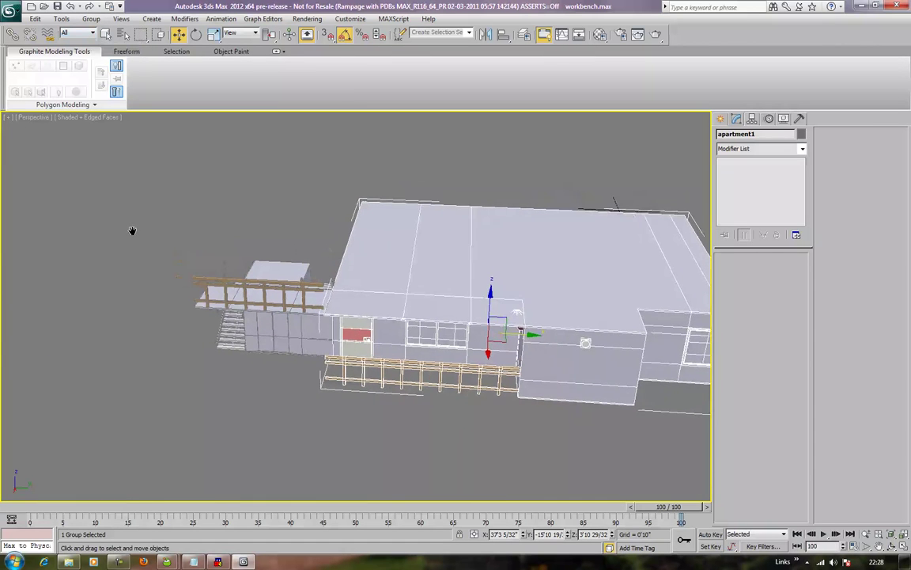